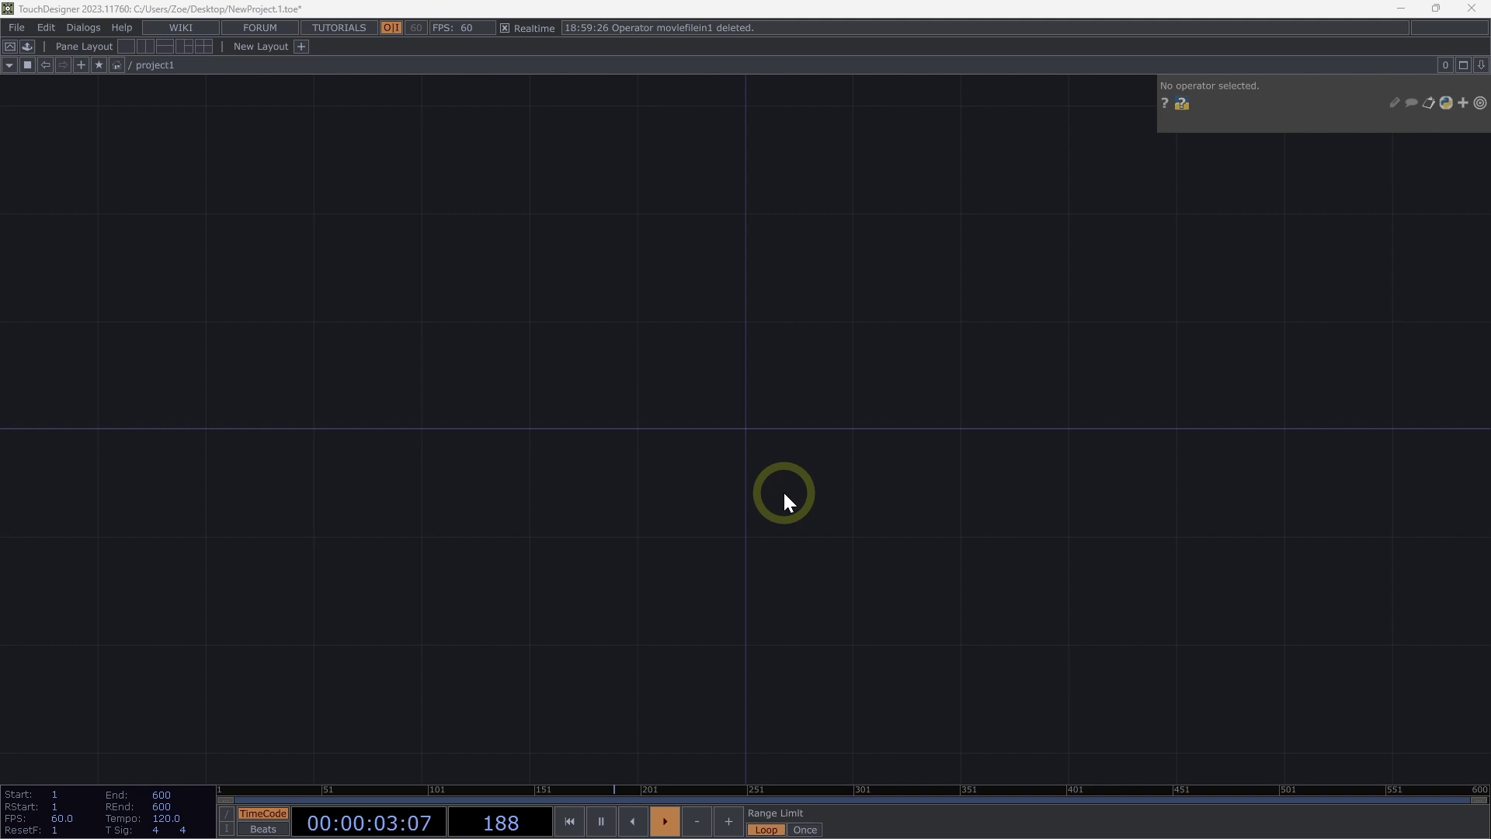
Add a Movie File In TOP to the empty network
{"action": "left_click_drag", "start_coordinate": [866, 406], "coordinate": [614, 417]}
{"action": "scroll", "coordinate": [600, 423], "scroll_direction": "up", "scroll_amount": 2}
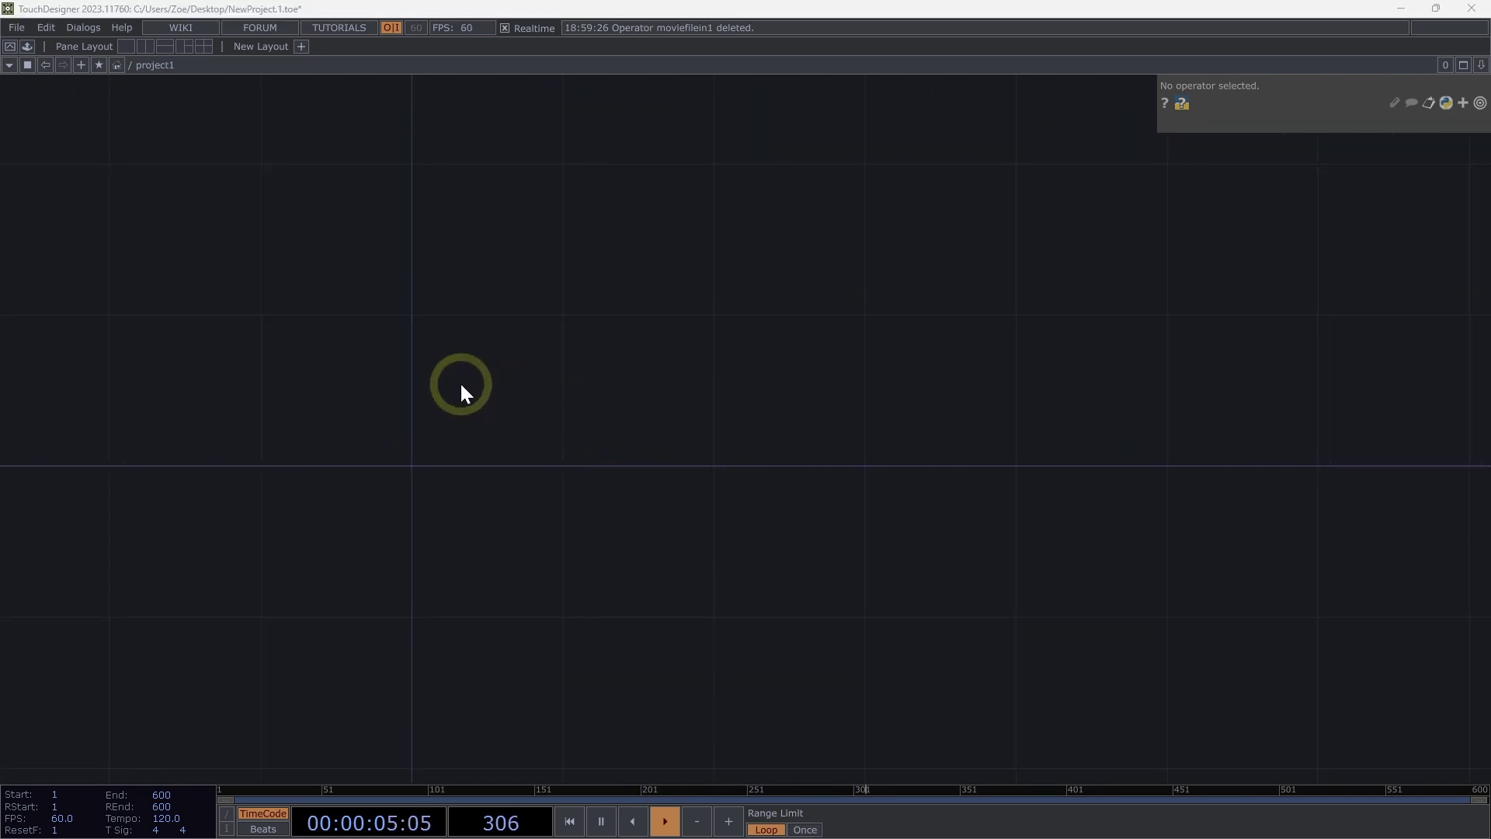
{"action": "key", "text": "Tab"}
{"action": "type", "text": "mov"}
{"action": "left_click", "coordinate": [309, 562]}
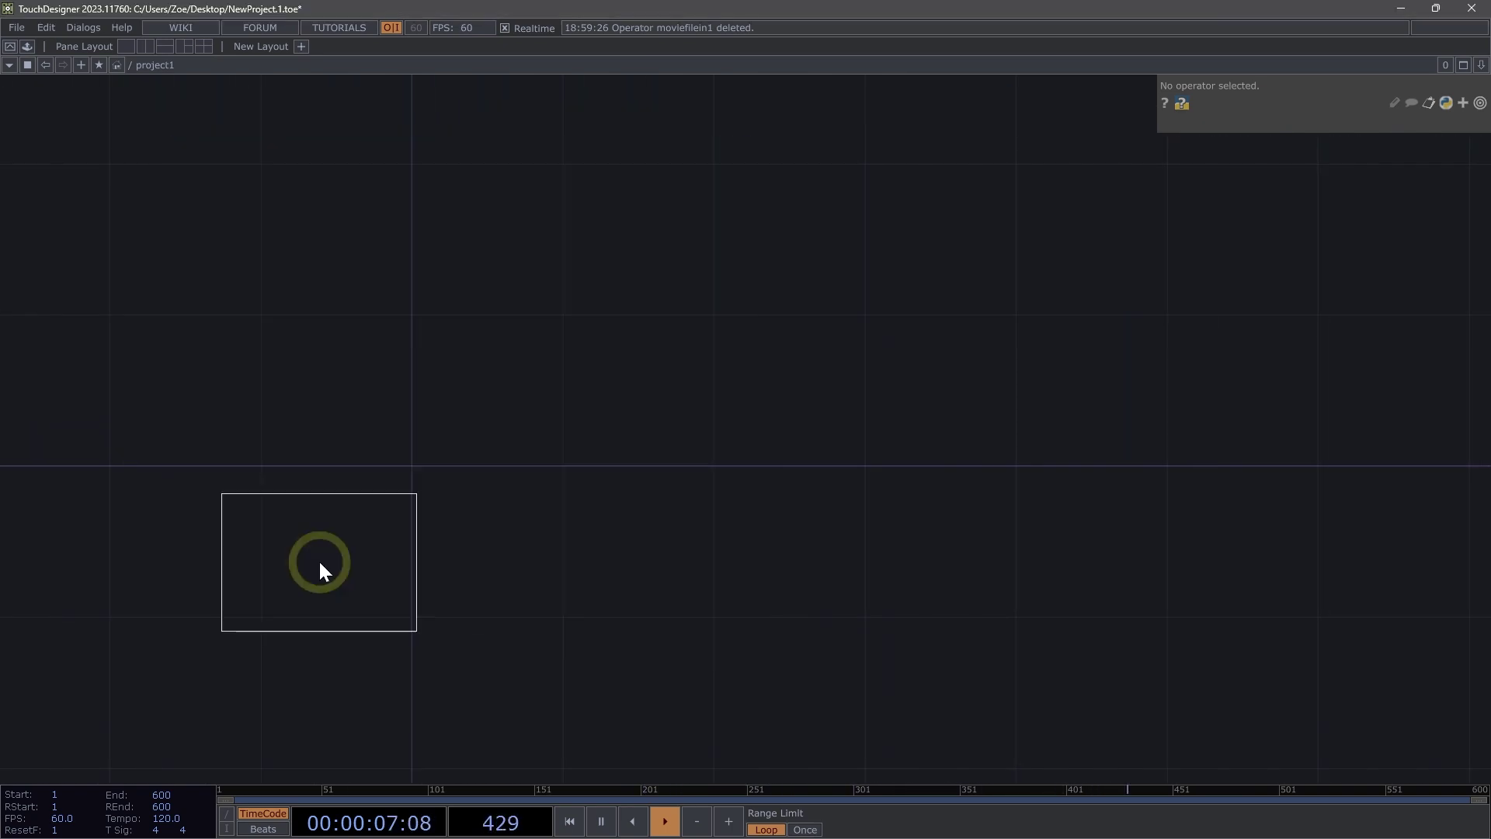
{"action": "left_click", "coordinate": [570, 381]}
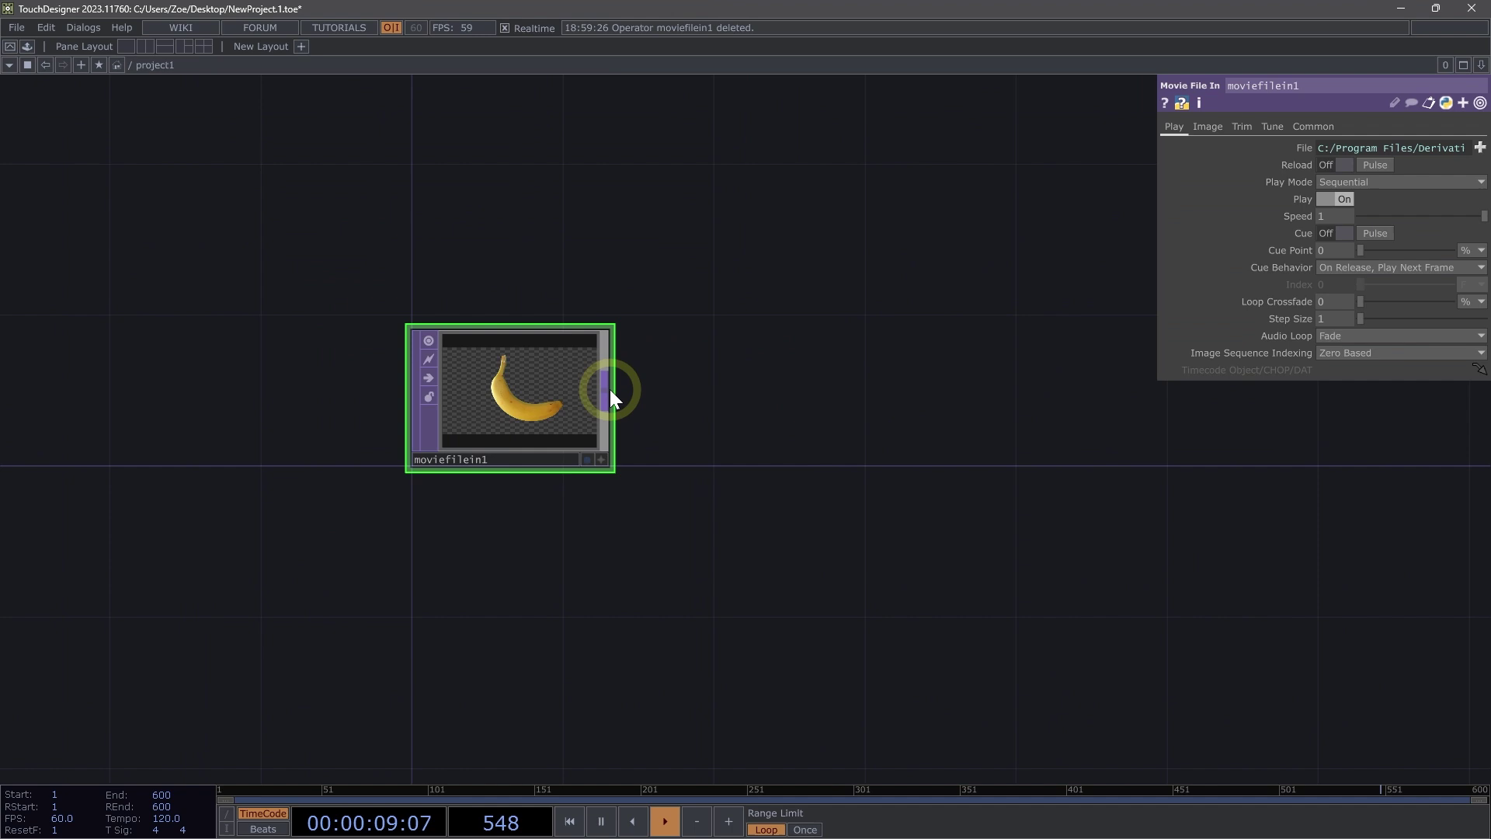
Add a Channel Mix TOP connected to the output of the Movie File In node
{"action": "right_click", "coordinate": [609, 389]}
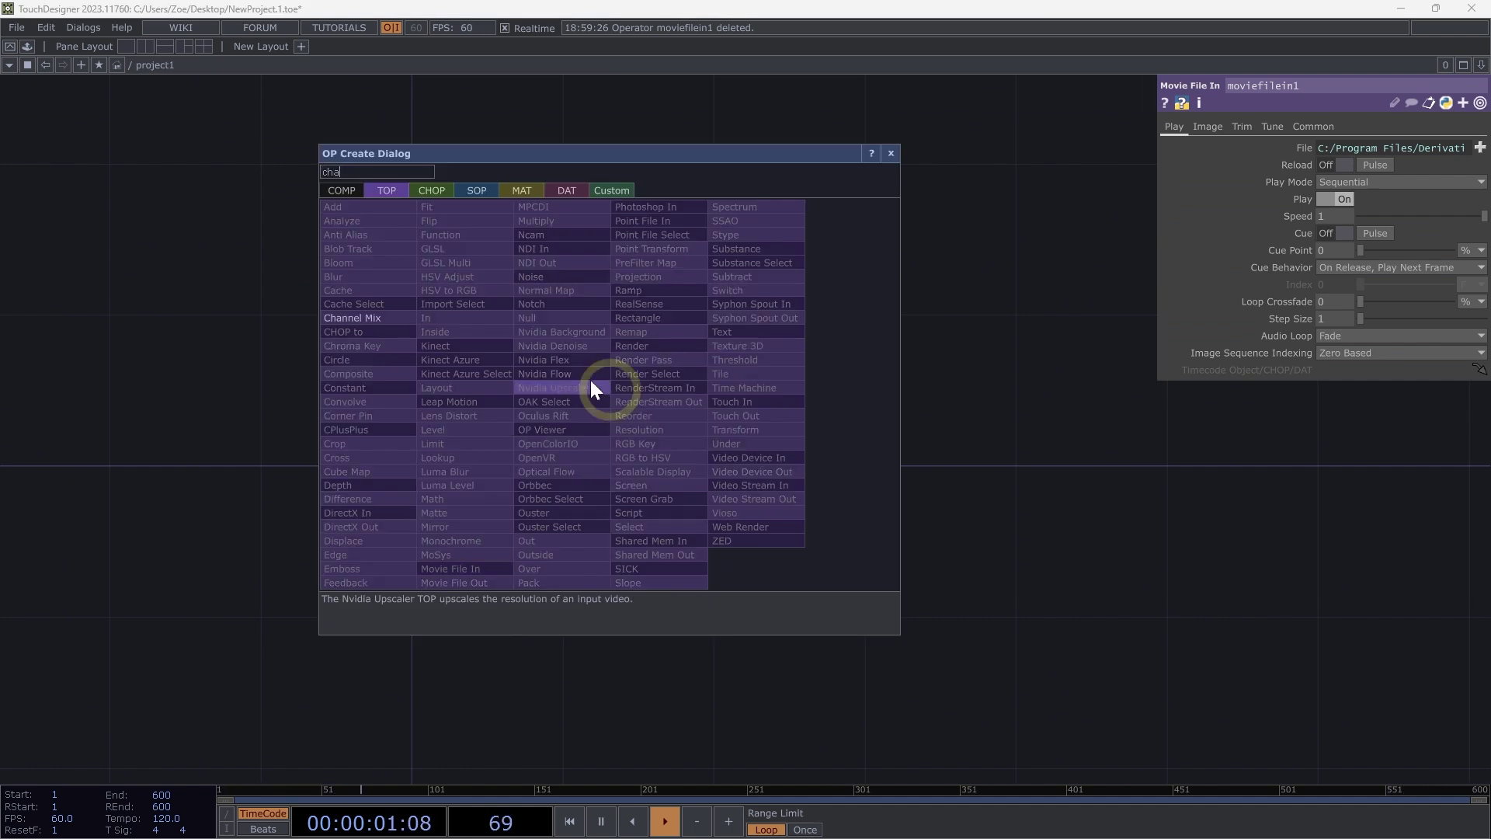
{"action": "left_click", "coordinate": [385, 312]}
{"action": "left_click", "coordinate": [791, 382]}
{"action": "scroll", "coordinate": [775, 346], "scroll_direction": "up", "scroll_amount": 5}
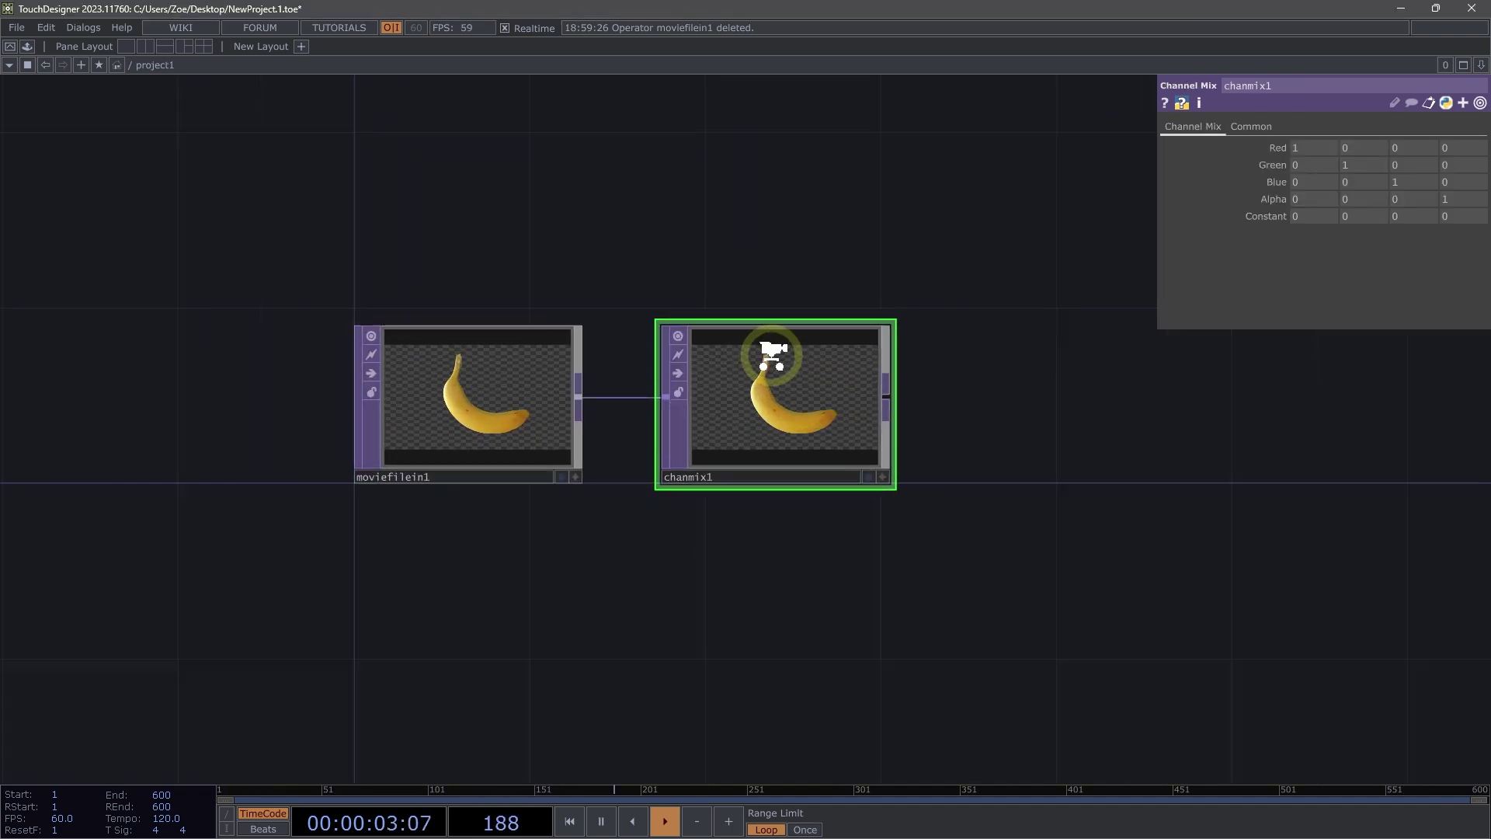
{"action": "left_click_drag", "start_coordinate": [702, 256], "coordinate": [858, 240]}
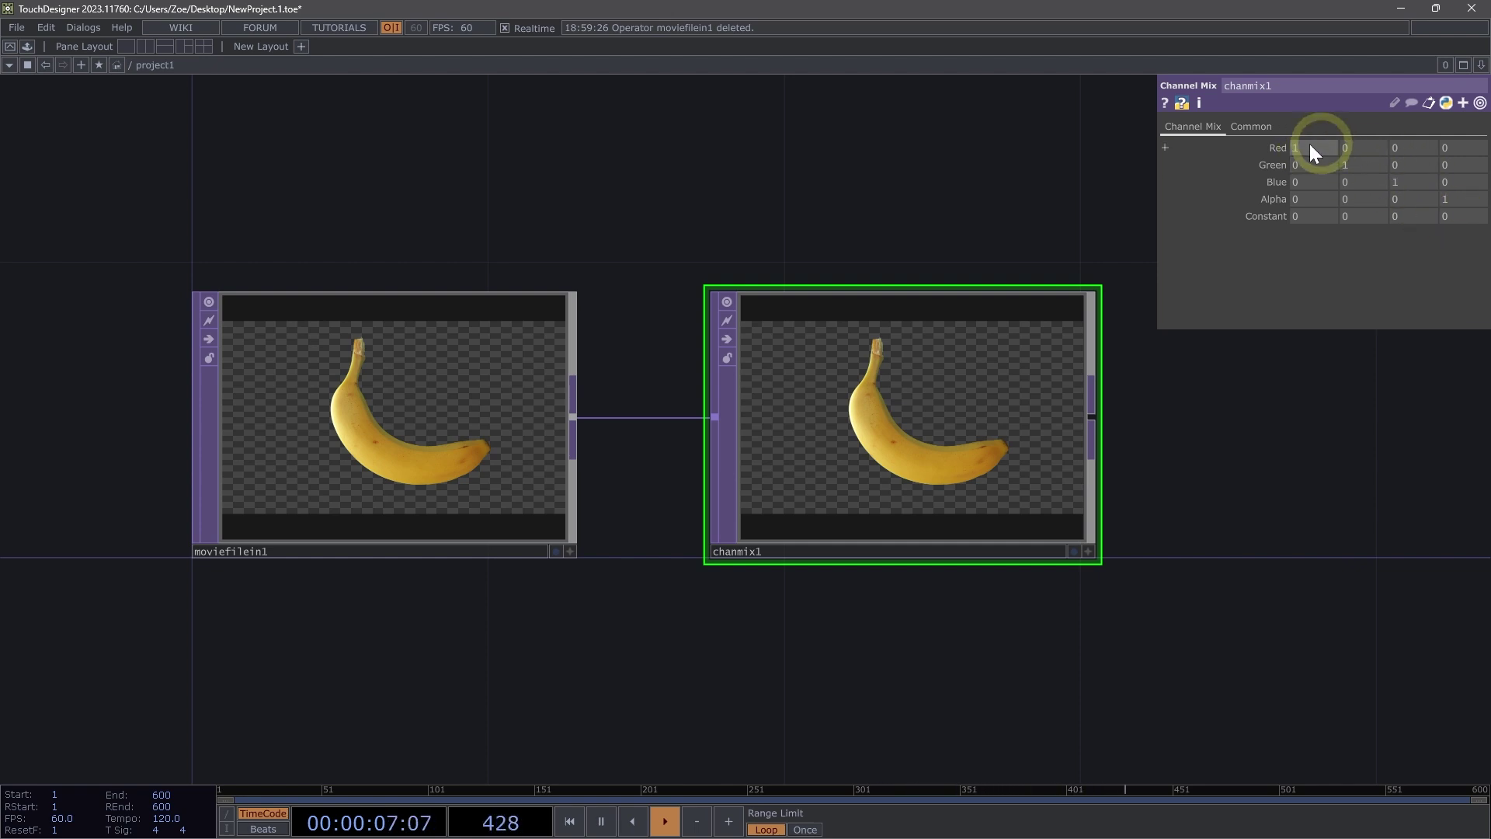
Set the first Red value and the second Green value of the Channel Mix to 0
{"action": "type", "text": "0"}
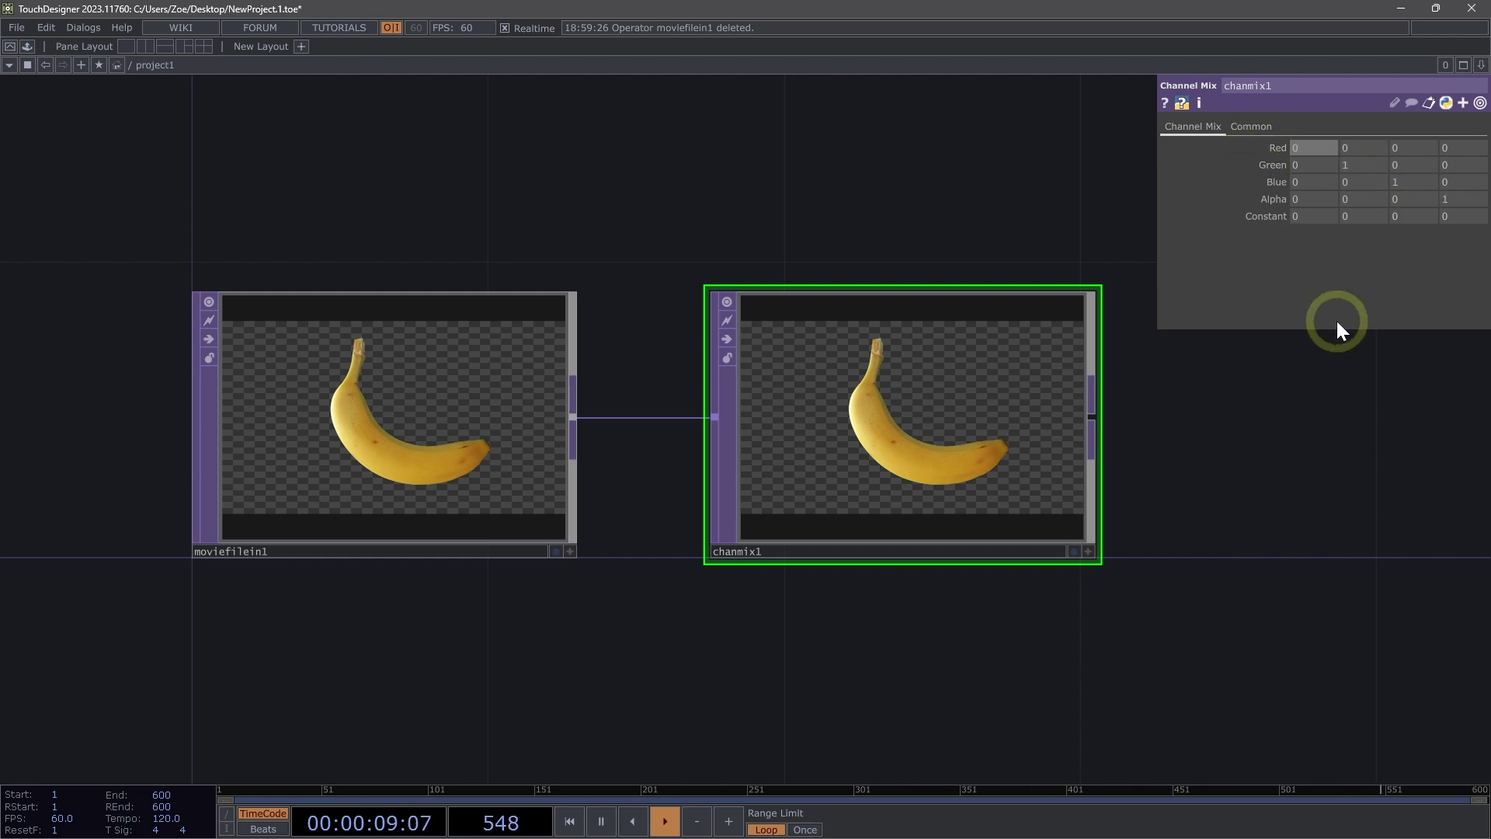
{"action": "key", "text": "Return"}
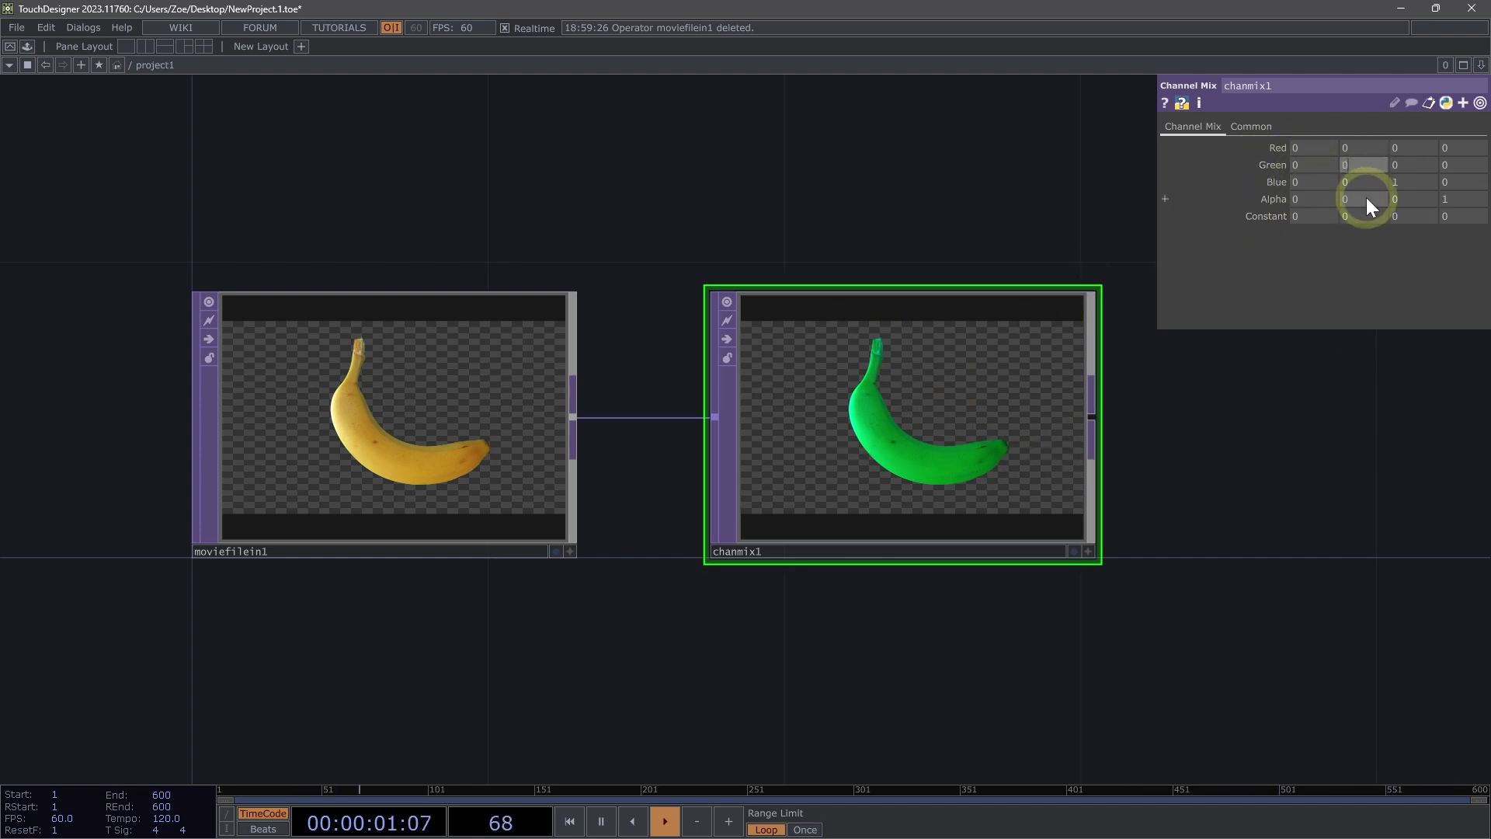
{"action": "key", "text": "Return"}
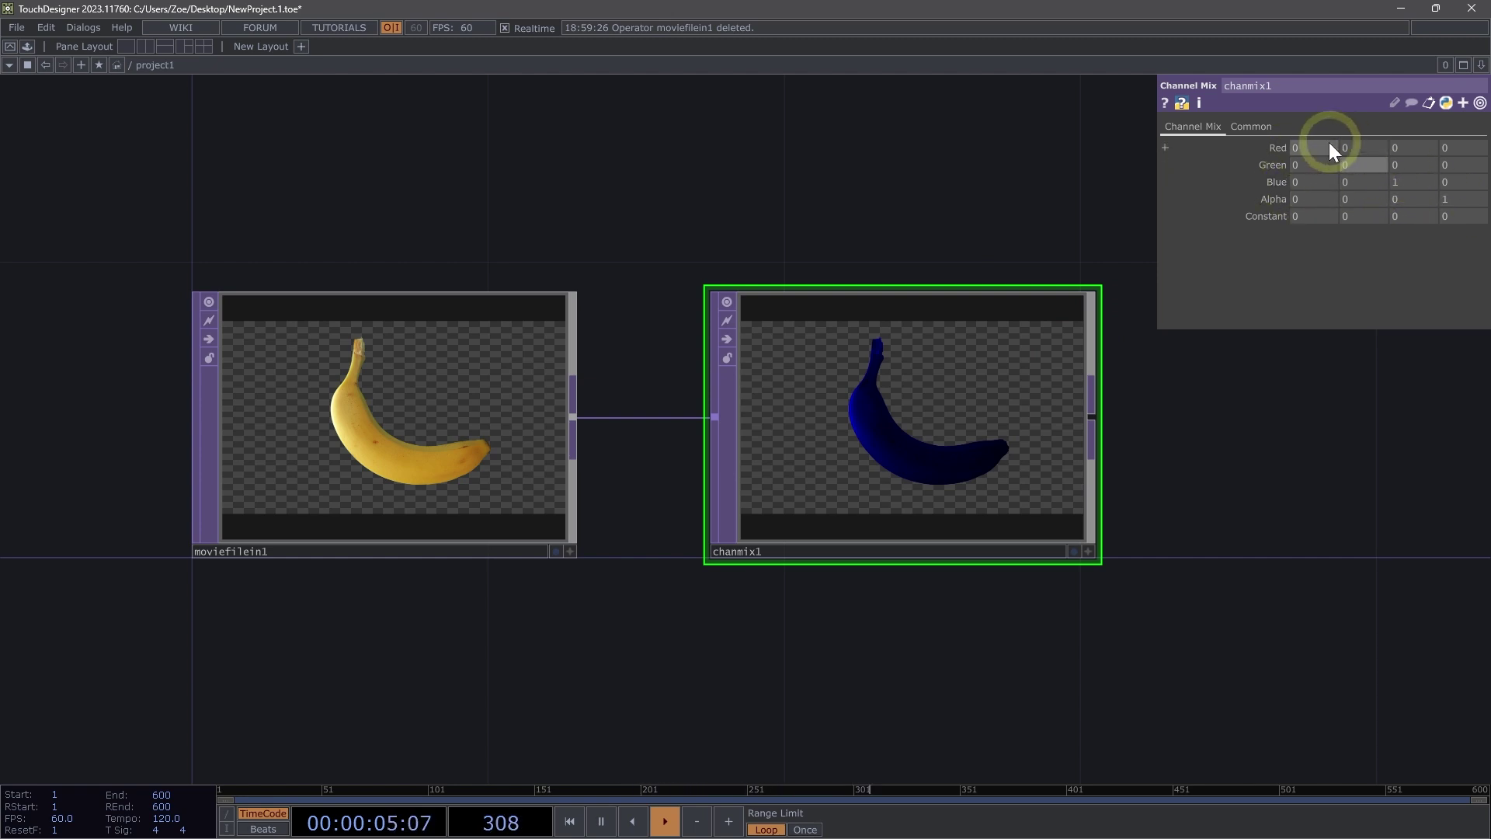
Reset the Channel Mix parameters to their default values
{"action": "right_click", "coordinate": [929, 388]}
{"action": "left_click", "coordinate": [958, 417]}
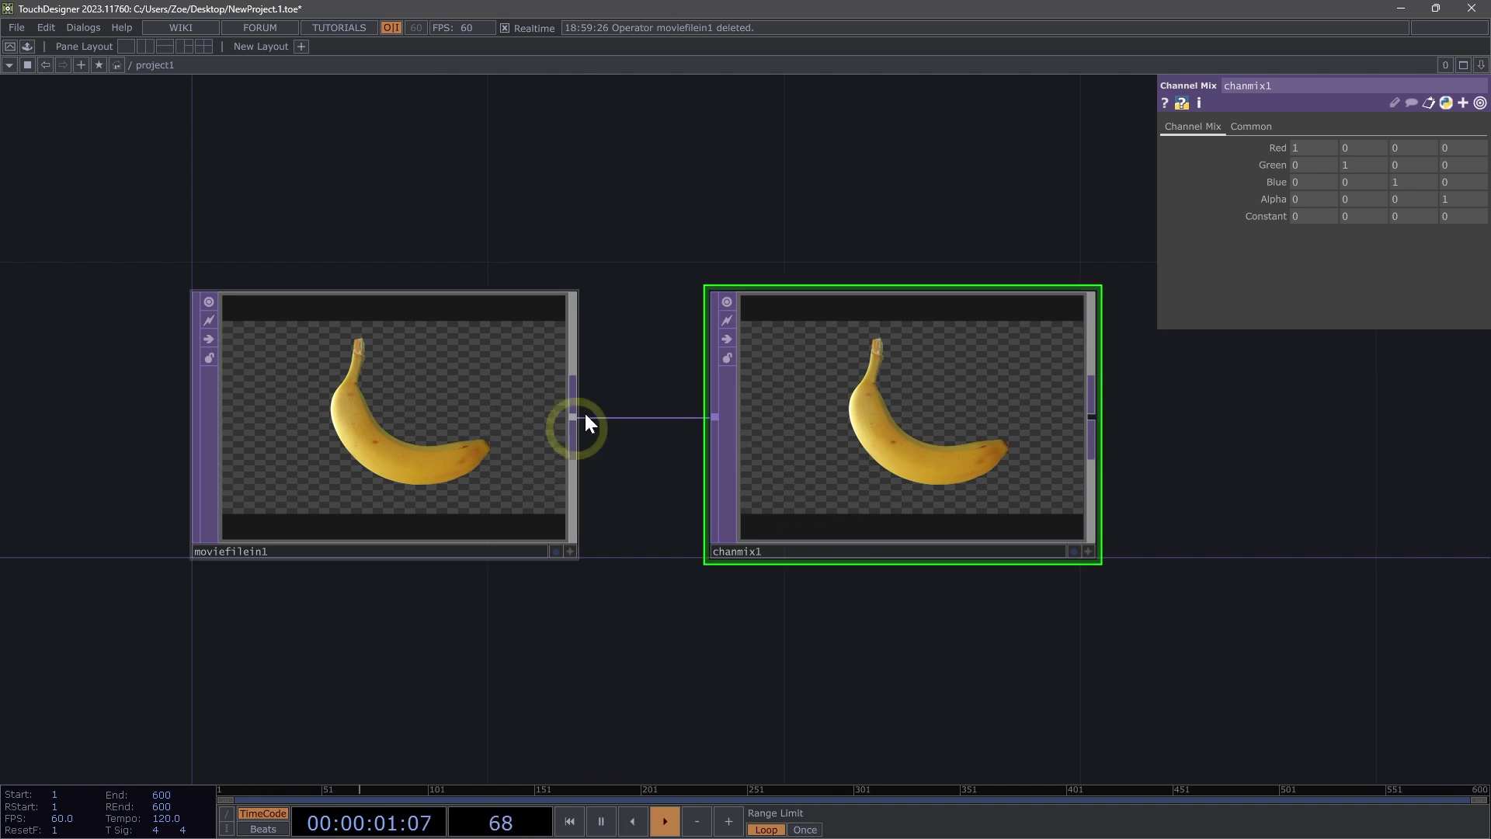
{"action": "scroll", "coordinate": [473, 458], "scroll_direction": "down", "scroll_amount": 3}
{"action": "scroll", "coordinate": [474, 429], "scroll_direction": "up", "scroll_amount": 3}
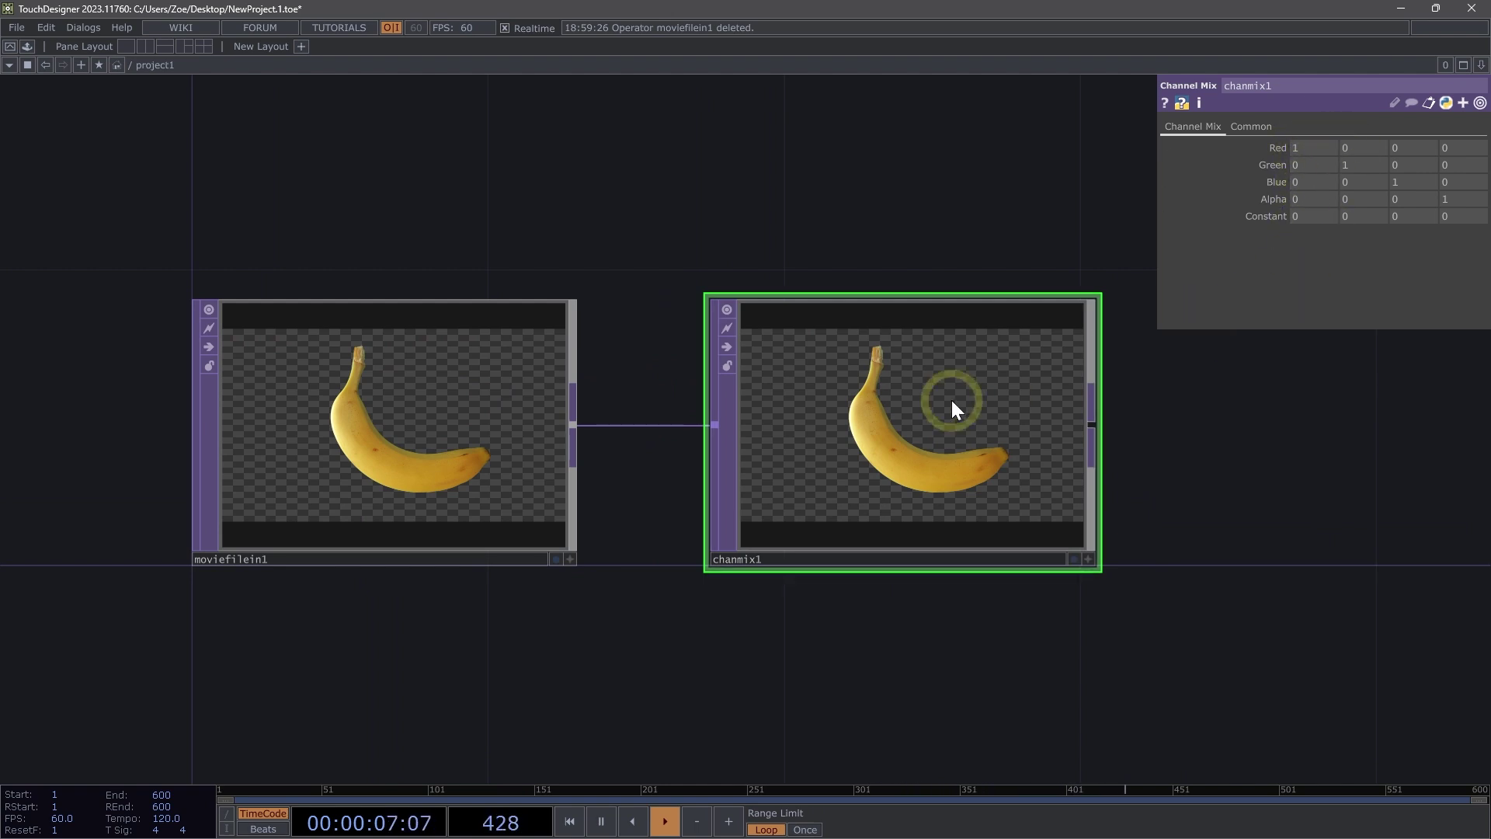
Shift the Channel Mix node away from the movie node and load the sample Count.mov into the Movie File In
{"action": "left_click_drag", "start_coordinate": [914, 441], "coordinate": [992, 441]}
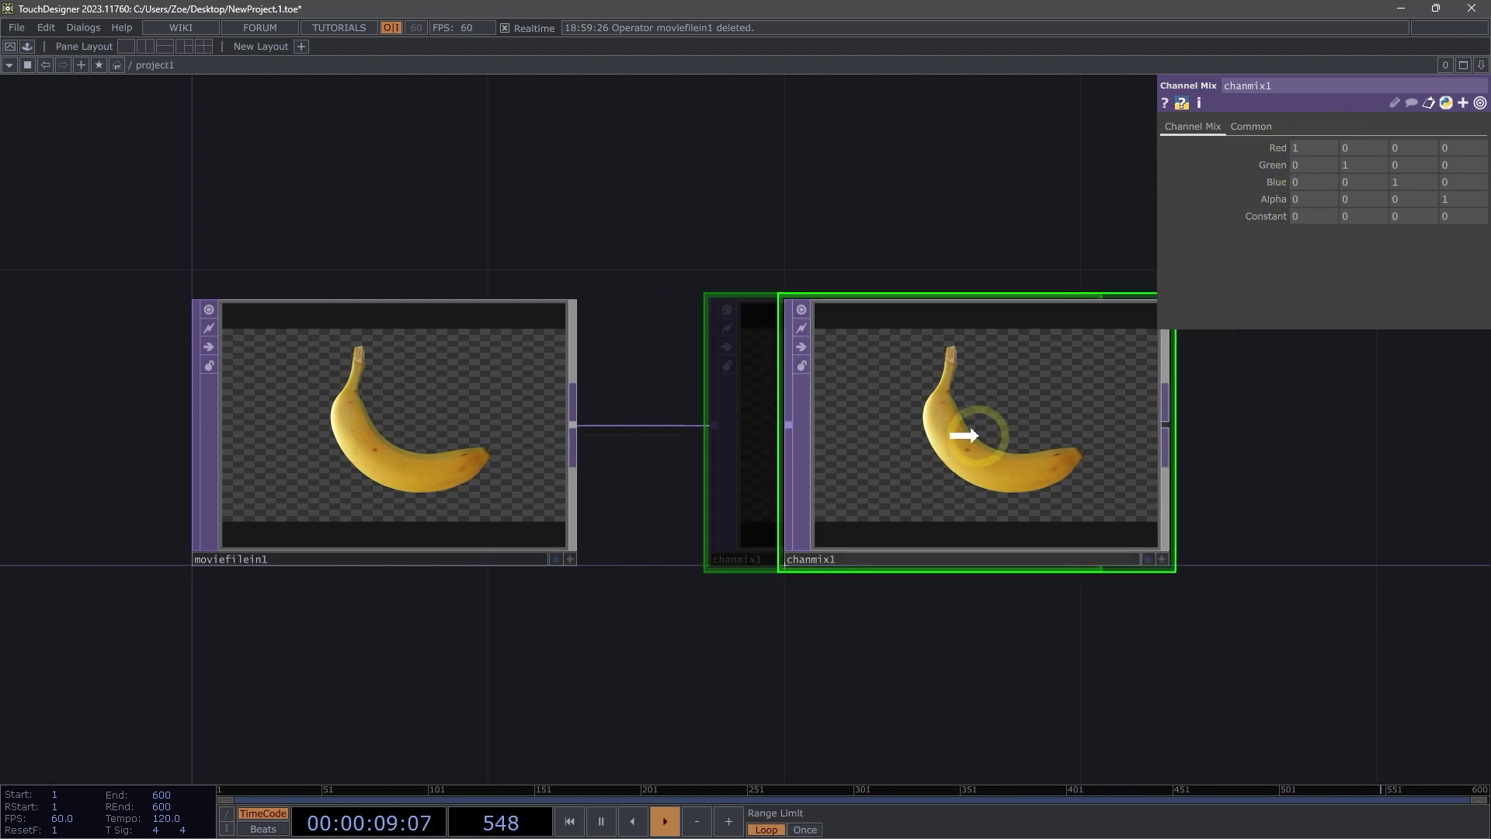
{"action": "left_click", "coordinate": [483, 423]}
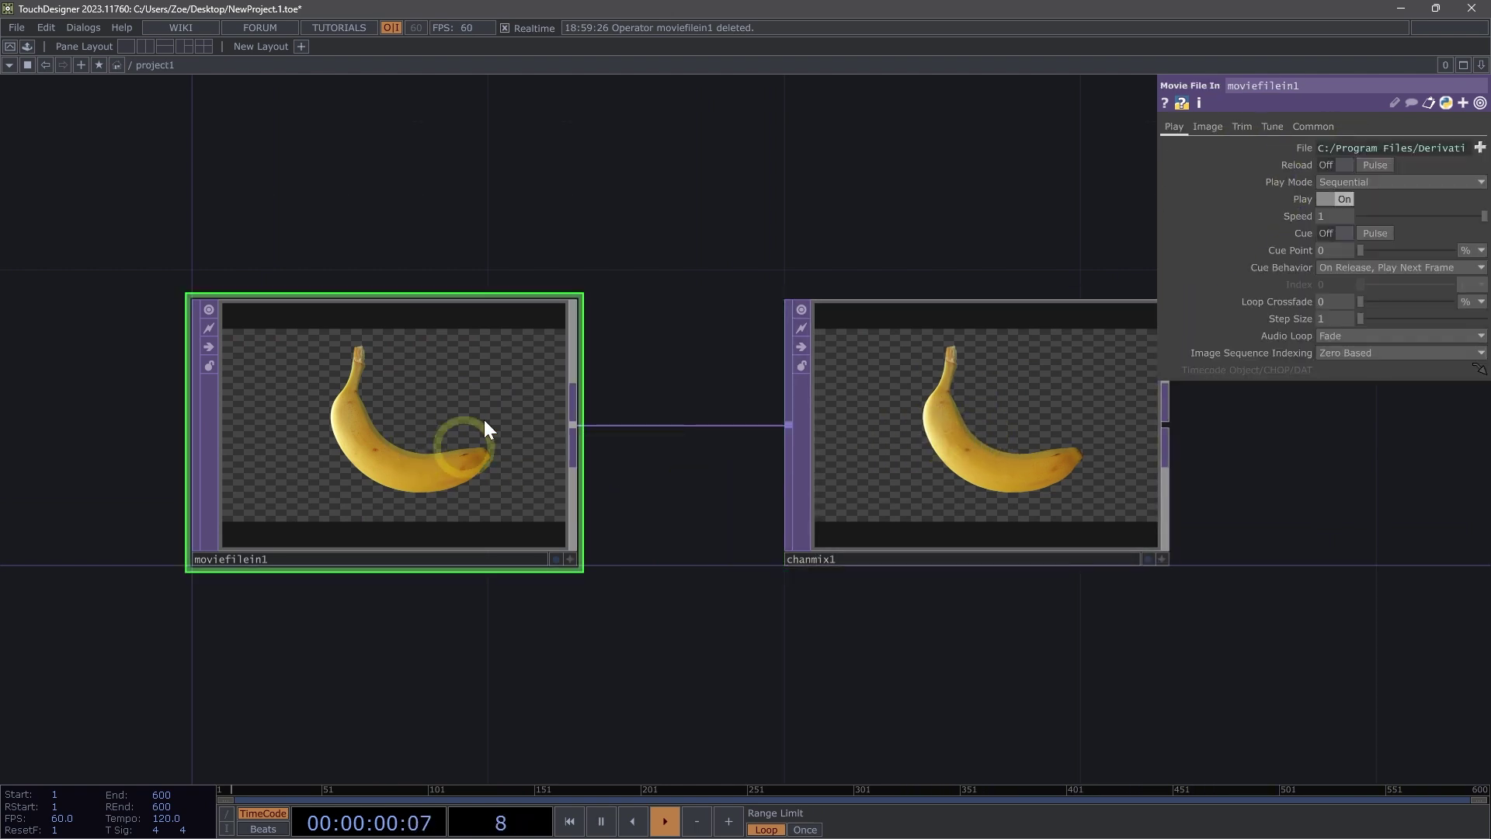
{"action": "left_click", "coordinate": [1479, 148]}
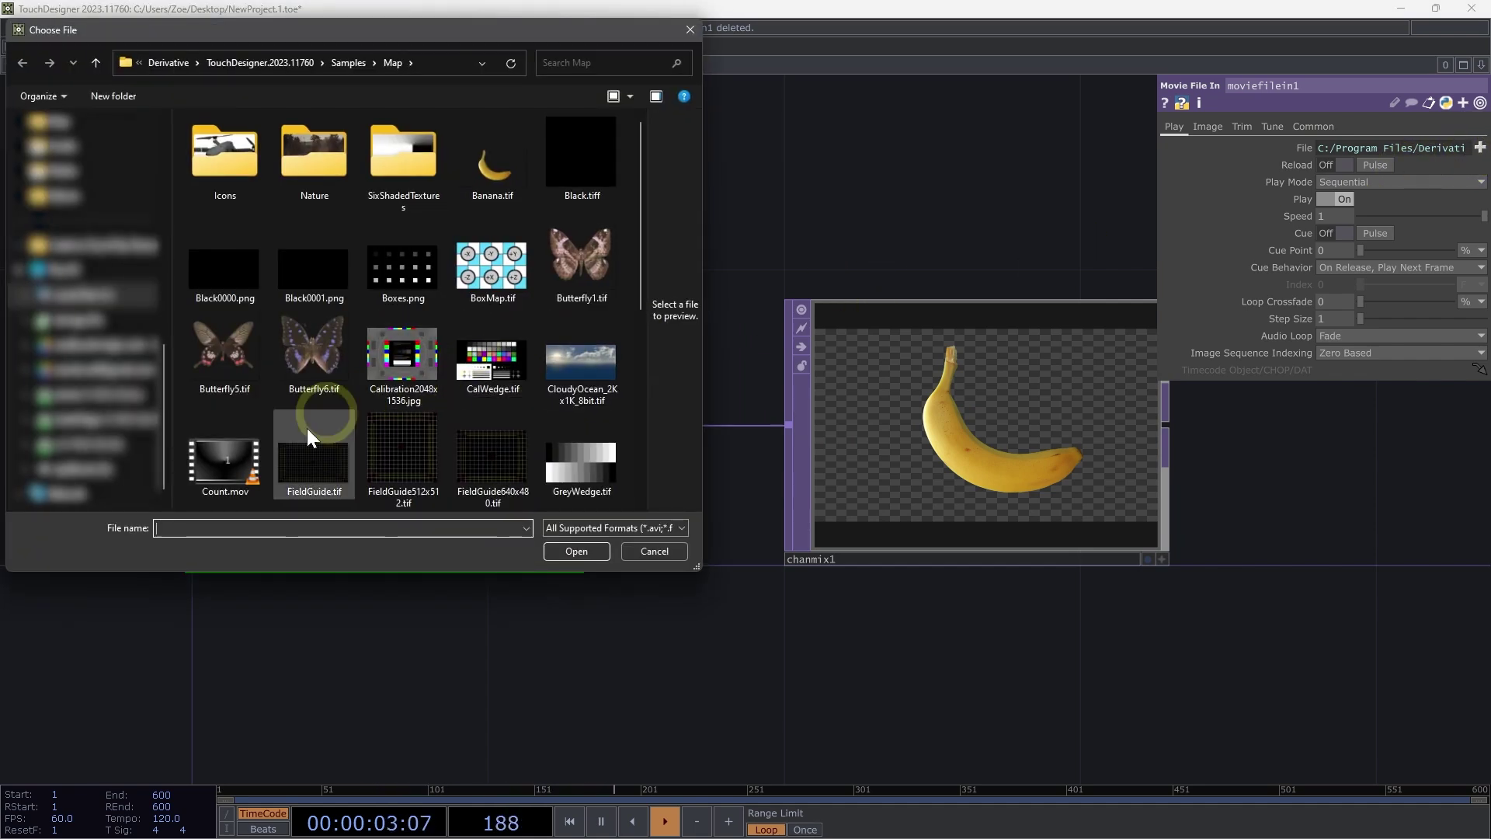
{"action": "left_click", "coordinate": [199, 449]}
{"action": "left_click", "coordinate": [584, 552]}
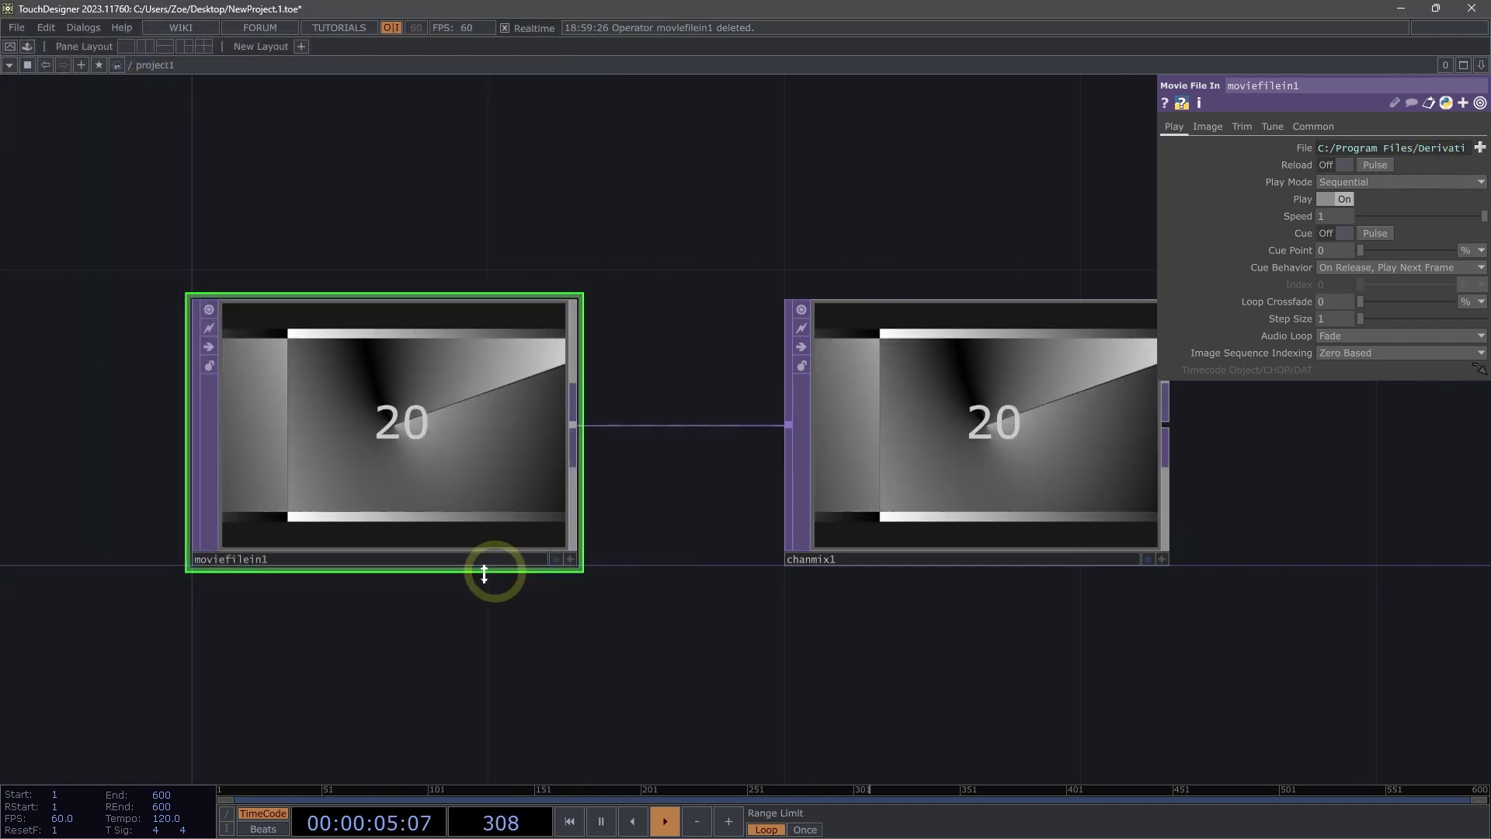
Move the Channel Mix node further from the Movie File In node to make room between them
{"action": "scroll", "coordinate": [532, 625], "scroll_direction": "down", "scroll_amount": 2}
{"action": "left_click_drag", "start_coordinate": [583, 689], "coordinate": [419, 594]}
{"action": "left_click_drag", "start_coordinate": [502, 571], "coordinate": [537, 490]}
{"action": "left_click_drag", "start_coordinate": [706, 271], "coordinate": [1076, 304]}
{"action": "left_click_drag", "start_coordinate": [924, 596], "coordinate": [648, 625]}
{"action": "left_click_drag", "start_coordinate": [786, 332], "coordinate": [1052, 315]}
{"action": "left_click_drag", "start_coordinate": [657, 448], "coordinate": [885, 406]}
{"action": "left_click_drag", "start_coordinate": [497, 448], "coordinate": [398, 466]}
Insert a Cache TOP on the wire between the Movie File In and the Channel Mix
{"action": "right_click", "coordinate": [473, 298]}
{"action": "left_click", "coordinate": [506, 283]}
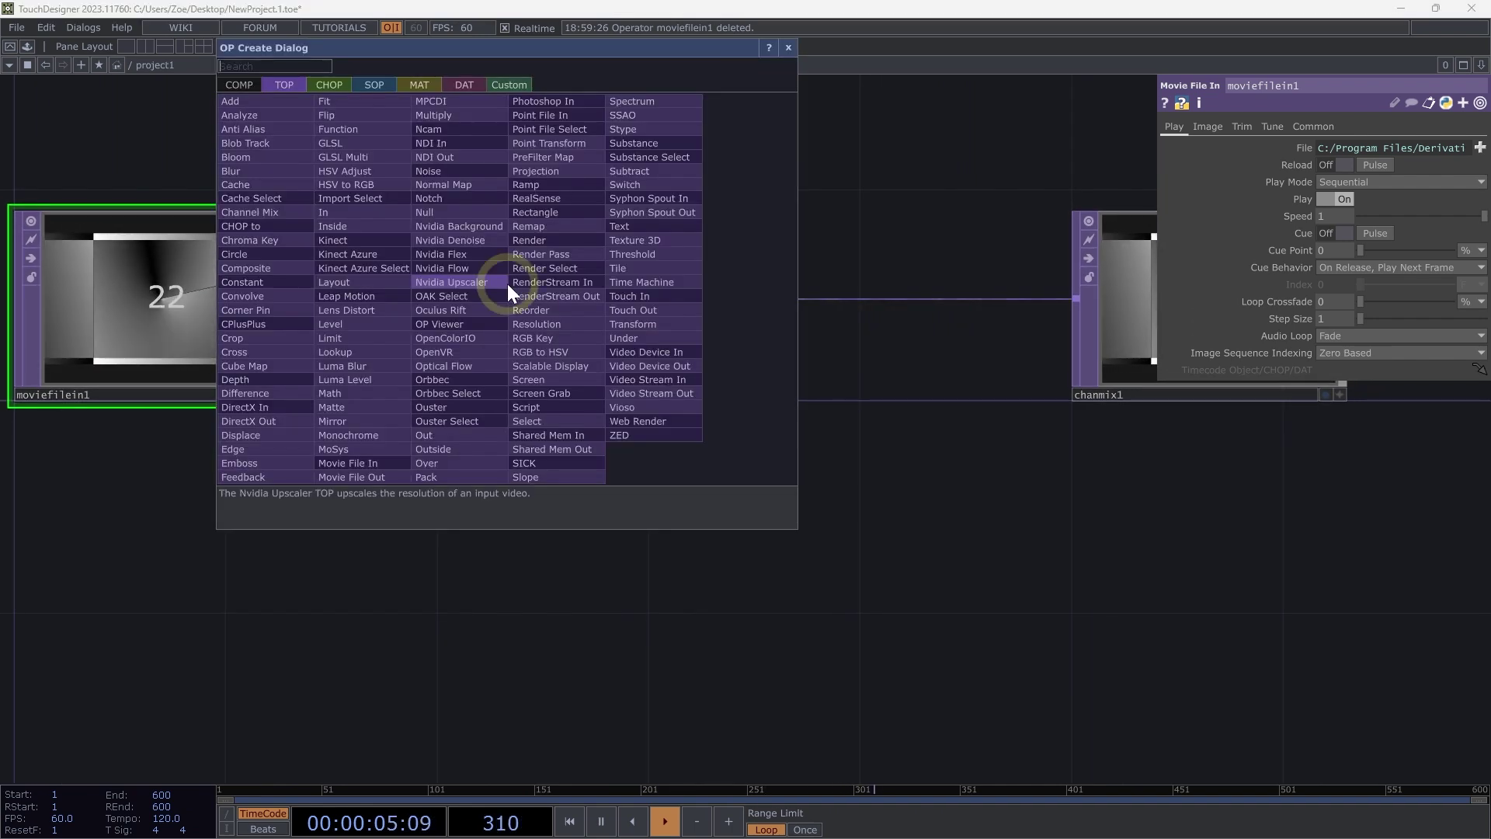
{"action": "type", "text": "cach"}
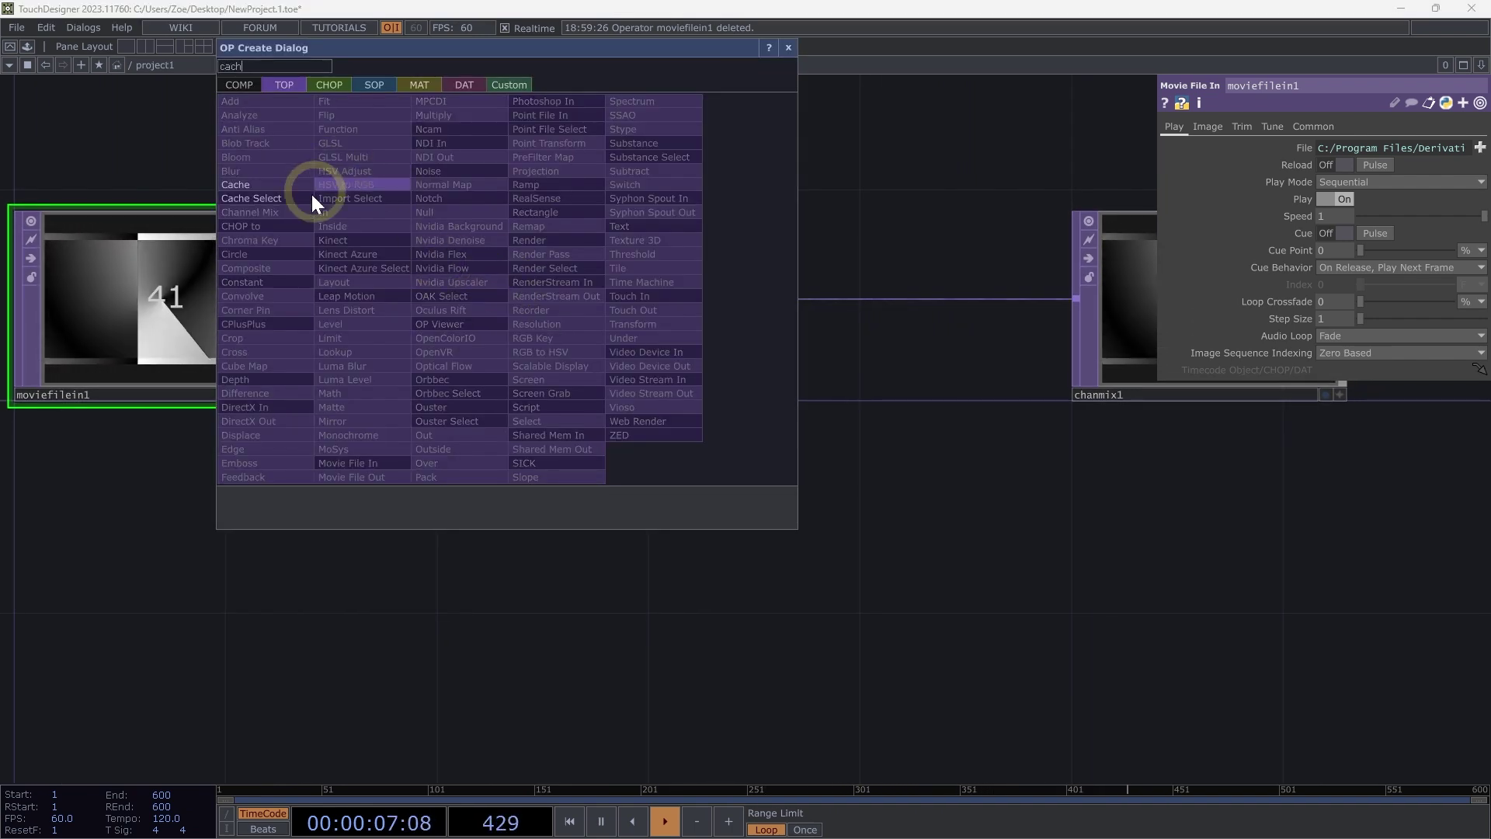
{"action": "left_click", "coordinate": [261, 198]}
{"action": "left_click", "coordinate": [570, 306]}
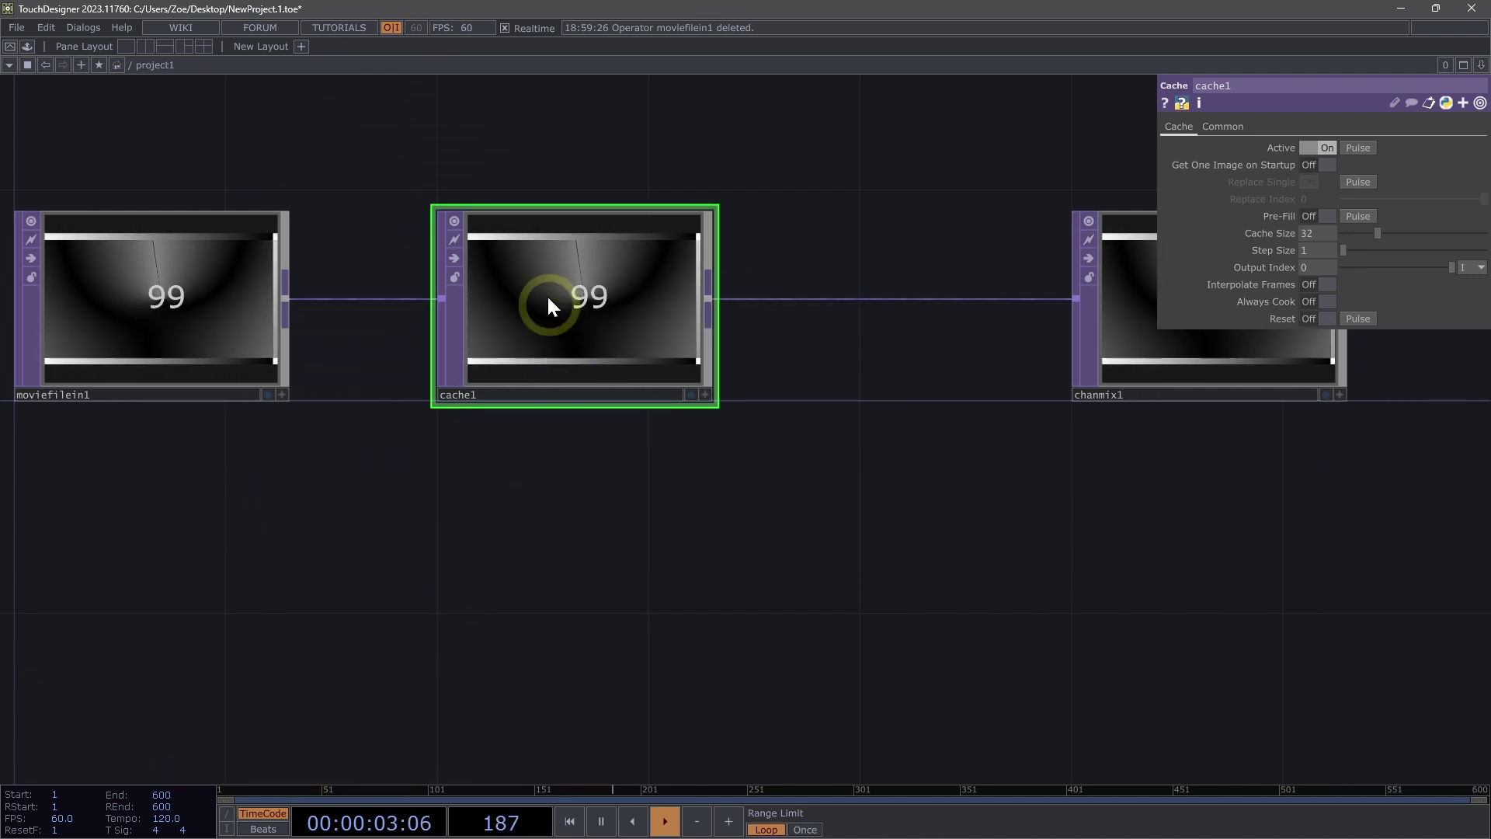
{"action": "left_click_drag", "start_coordinate": [552, 470], "coordinate": [597, 472]}
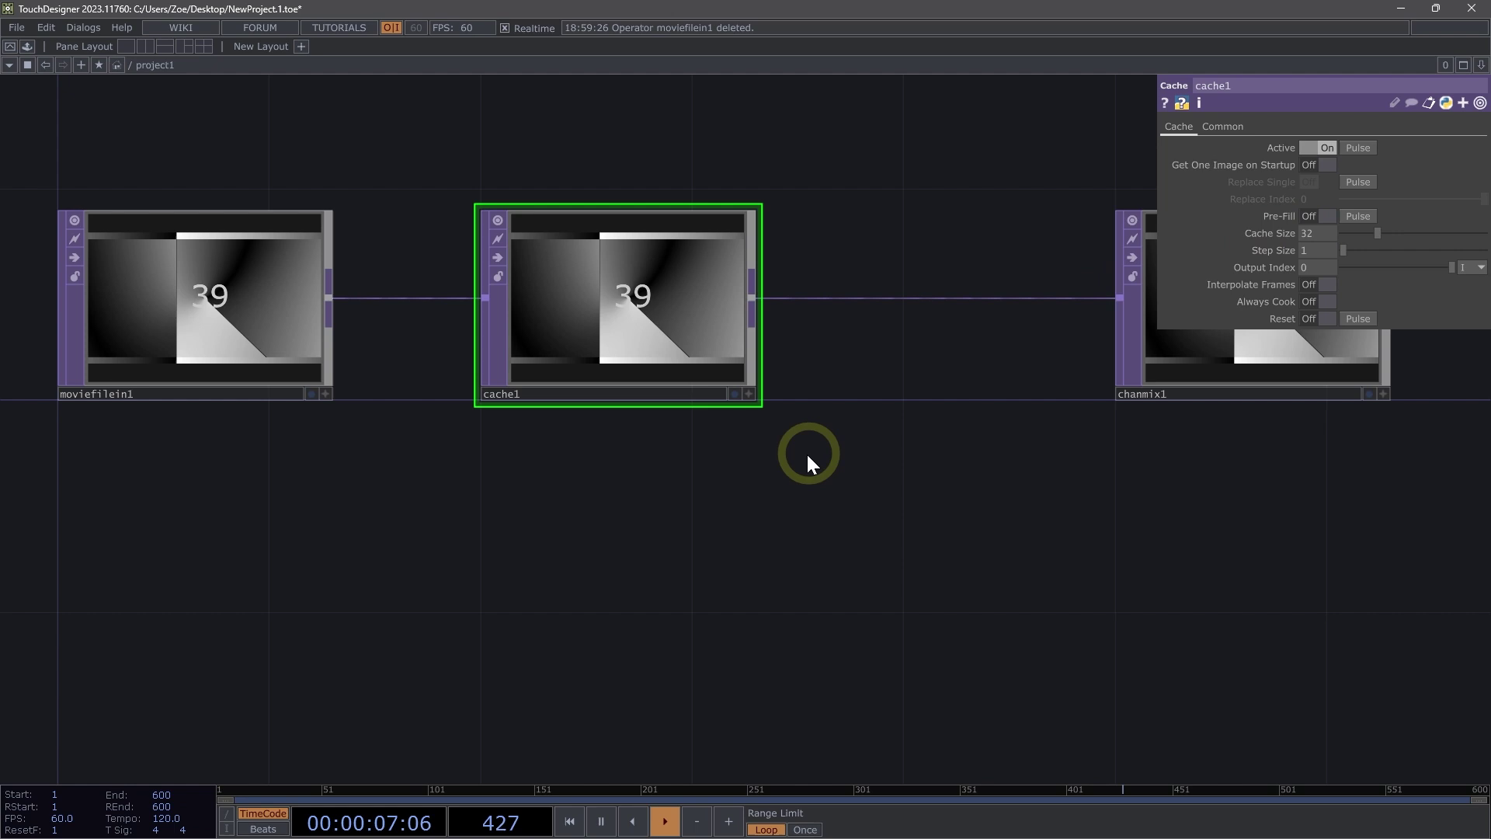
Add a Cache Select TOP in the free space below, between the Cache and Channel Mix nodes
{"action": "scroll", "coordinate": [719, 586], "scroll_direction": "down", "scroll_amount": 2}
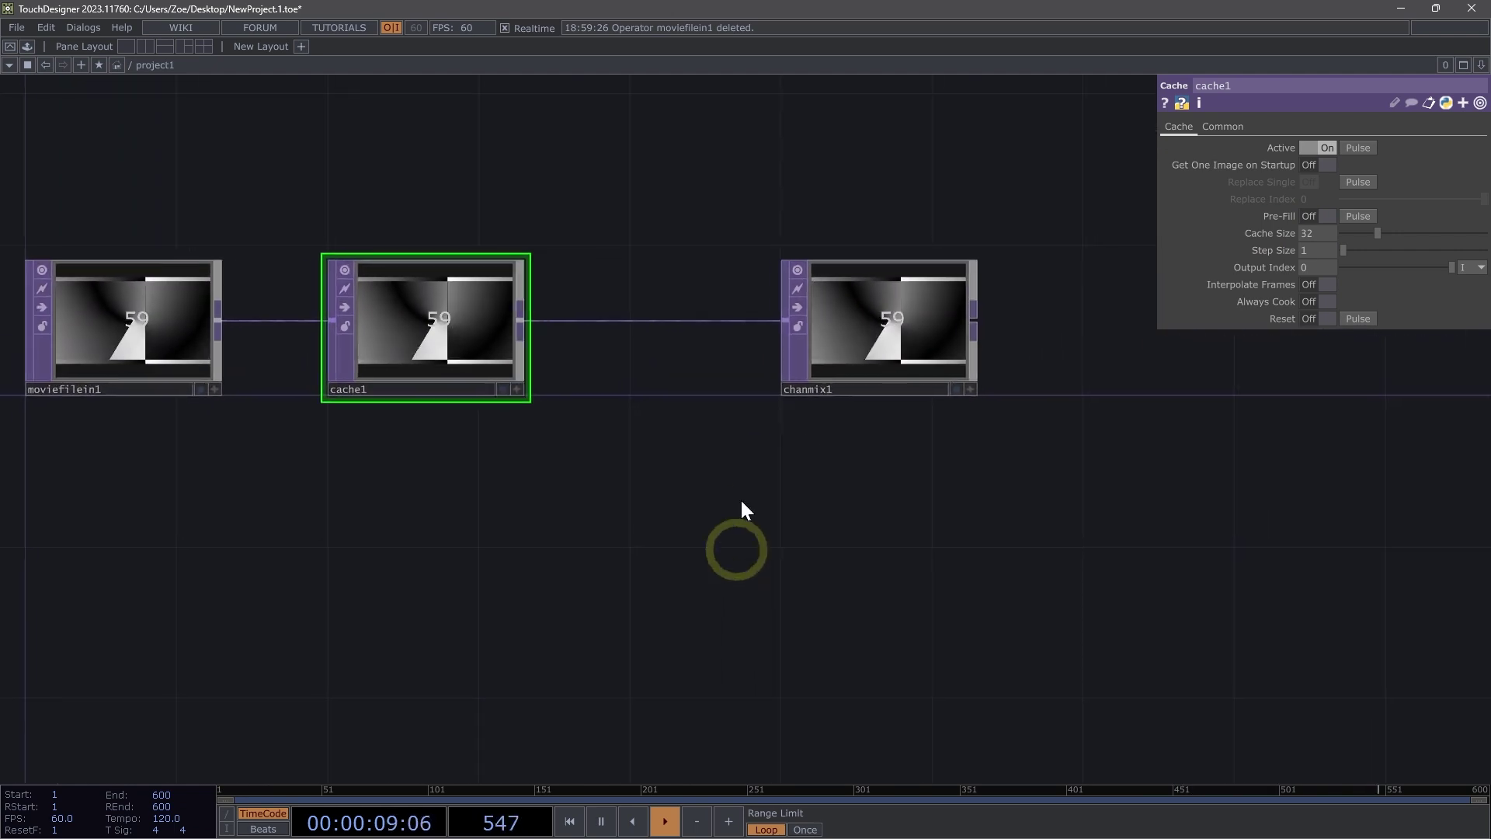
{"action": "left_click", "coordinate": [830, 326]}
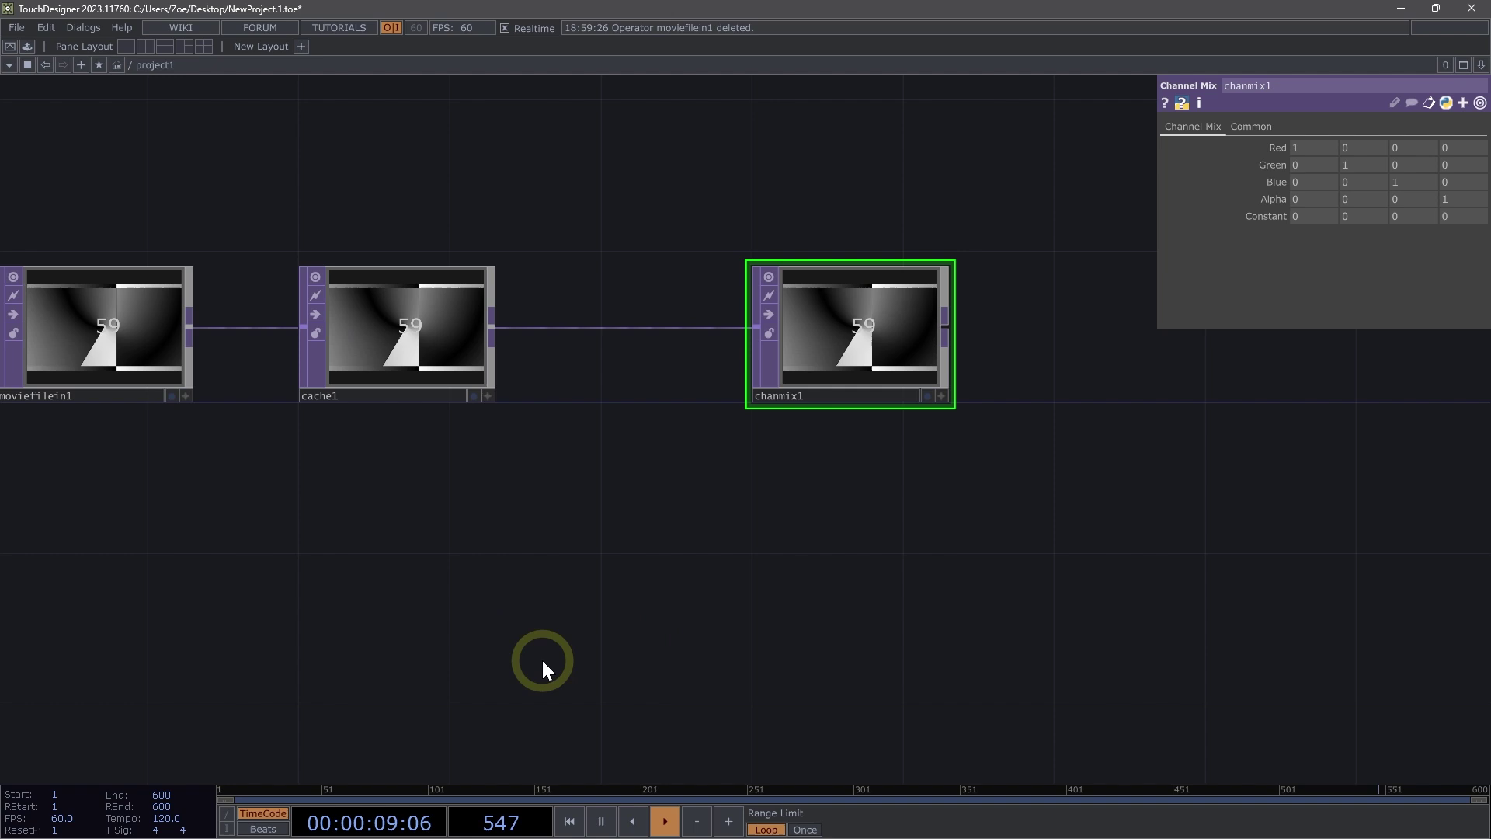
{"action": "key", "text": "Tab"}
{"action": "type", "text": "cach"}
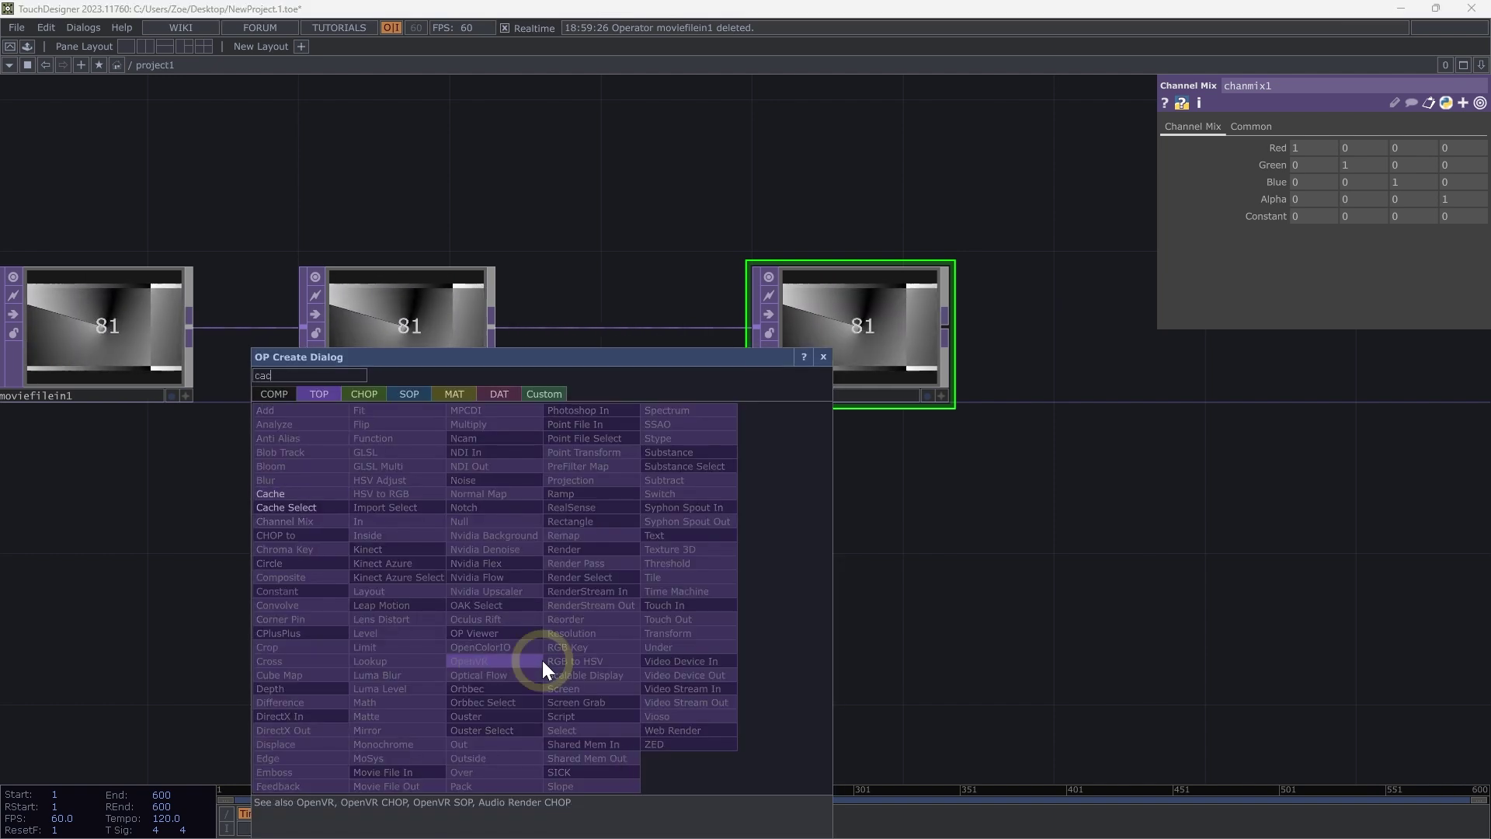
{"action": "left_click", "coordinate": [314, 501]}
{"action": "left_click", "coordinate": [632, 632]}
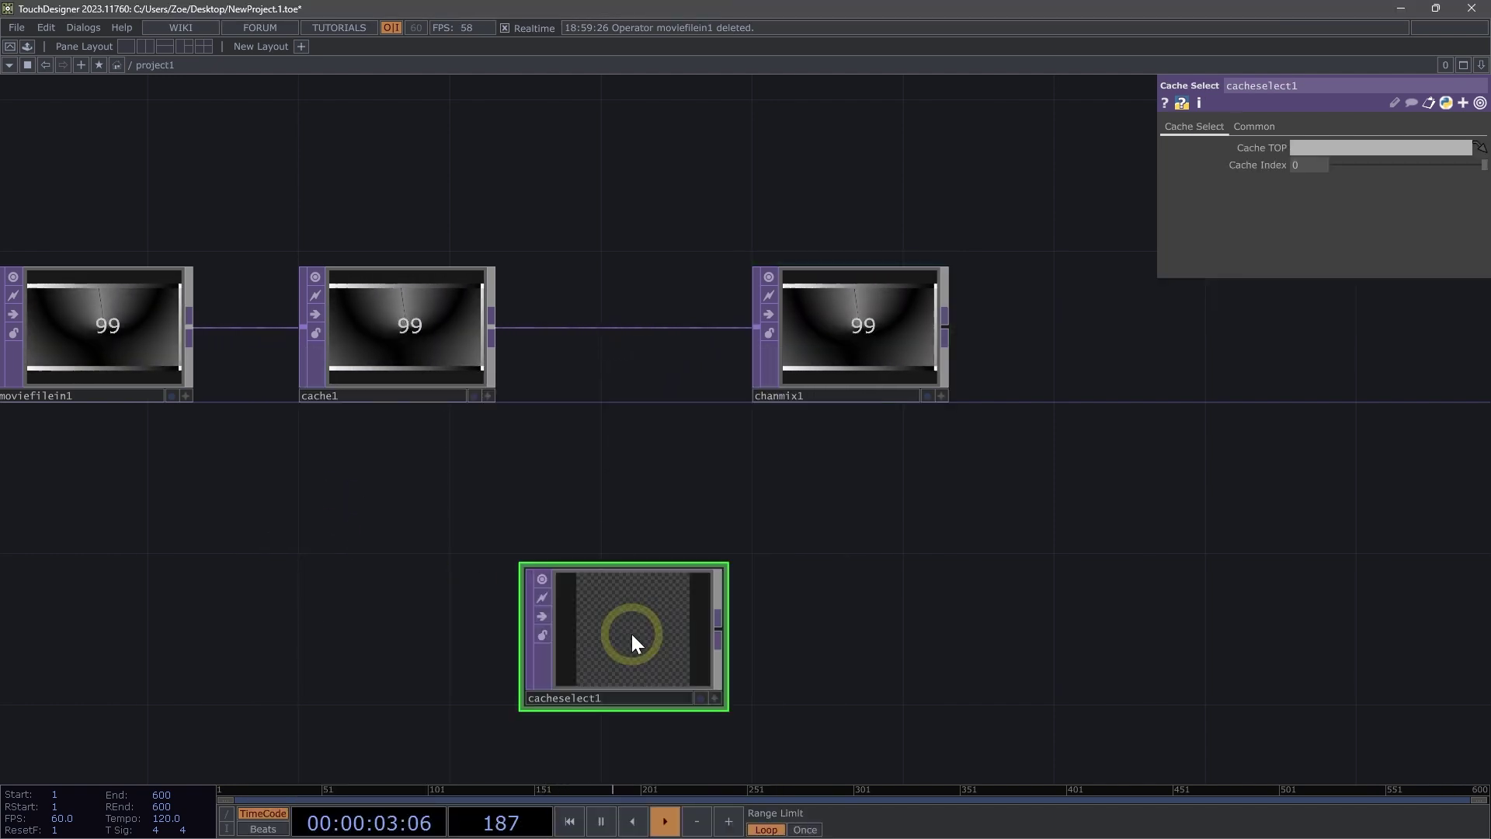
{"action": "left_click_drag", "start_coordinate": [631, 632], "coordinate": [657, 627]}
Assign cache1 as the Cache Select's Cache TOP and set its Cache Index to -10
{"action": "left_click_drag", "start_coordinate": [401, 338], "coordinate": [686, 621]}
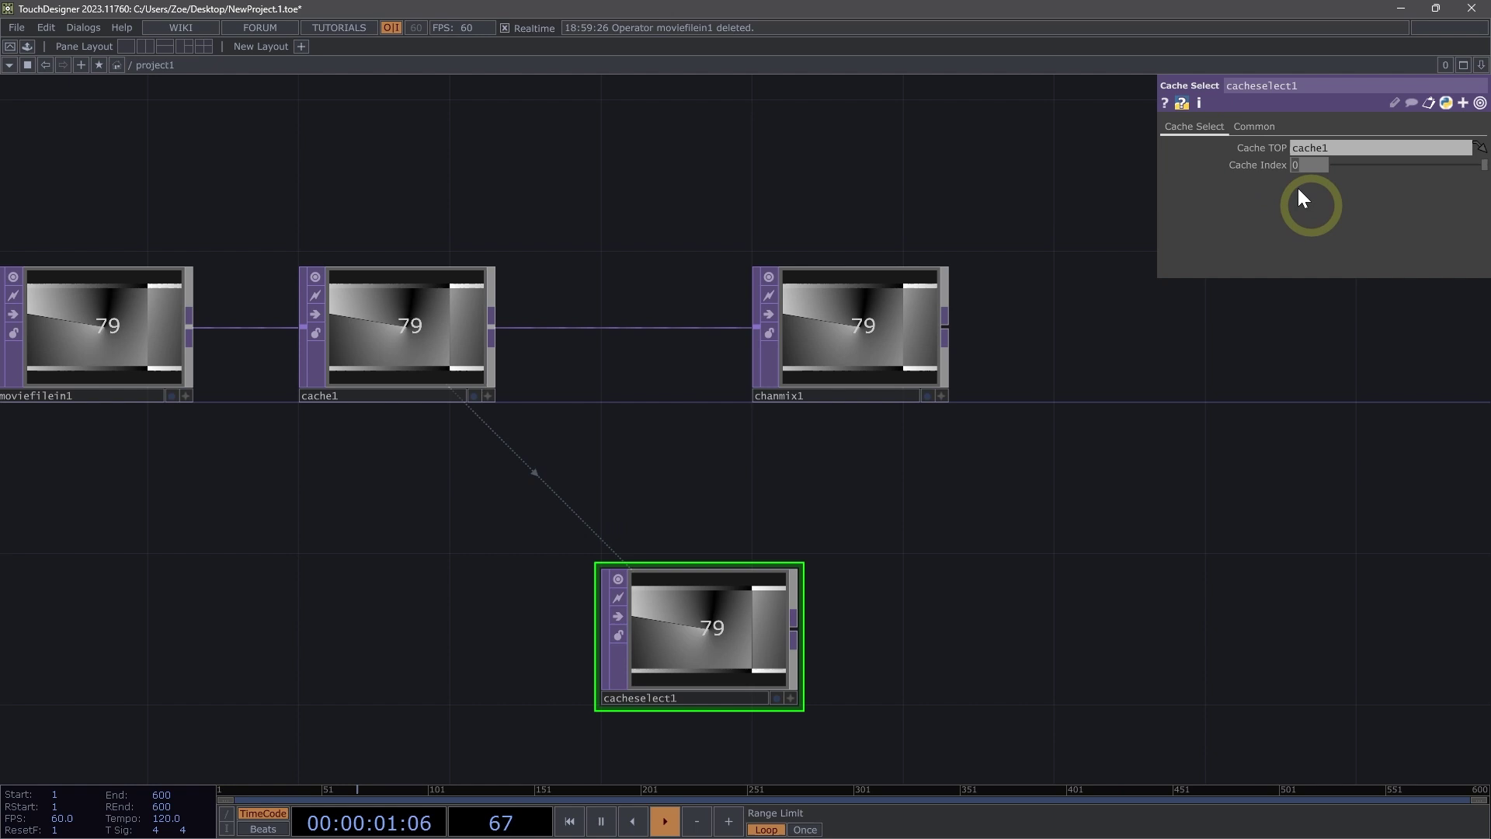
{"action": "left_click", "coordinate": [1289, 161]}
{"action": "type", "text": "-10"}
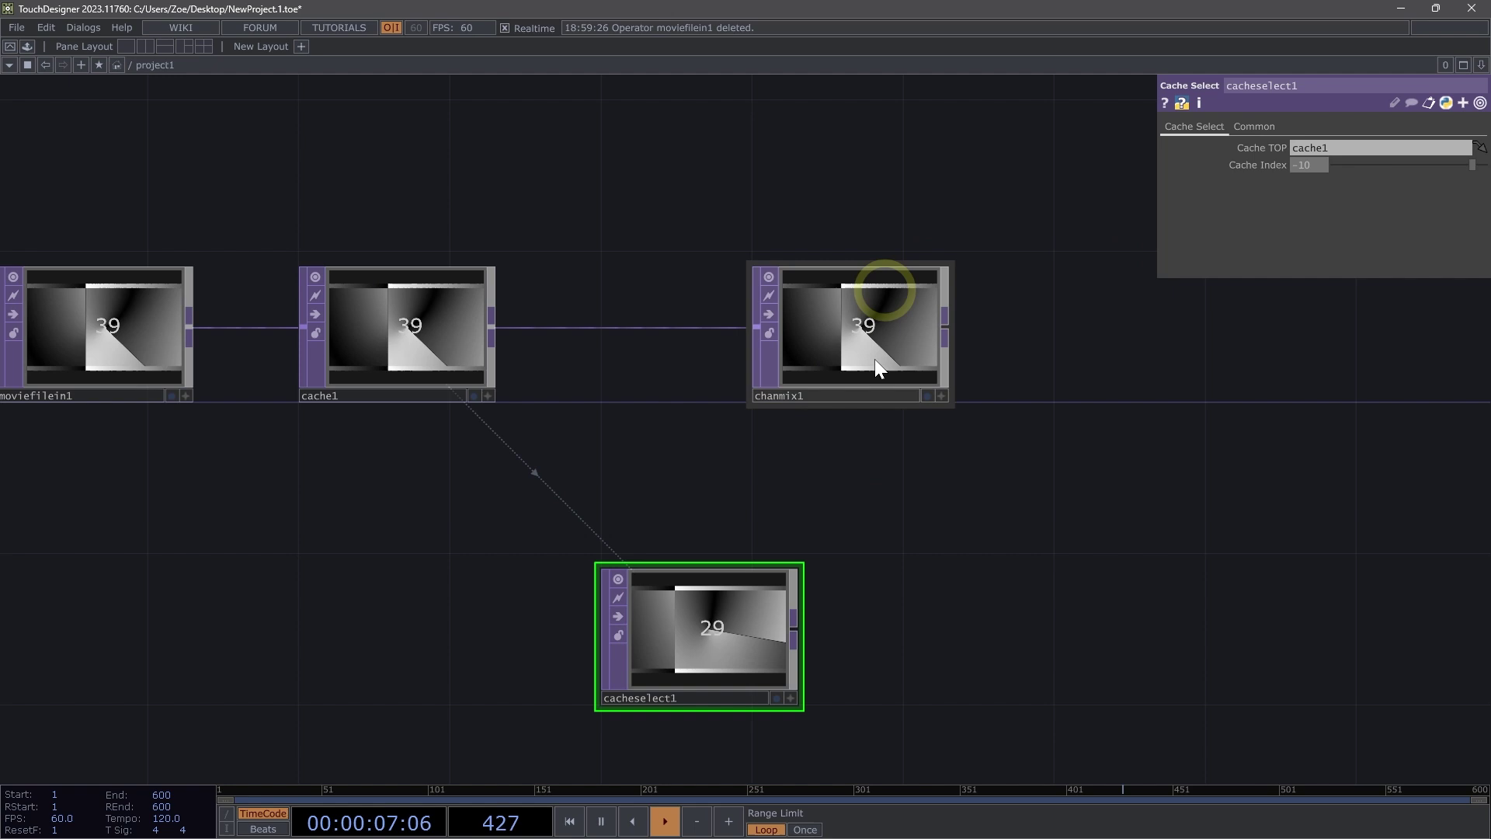
Duplicate the Cache Select node and place the copy directly below the original
{"action": "left_click_drag", "start_coordinate": [935, 549], "coordinate": [972, 422]}
{"action": "key", "text": "ctrl+c"}
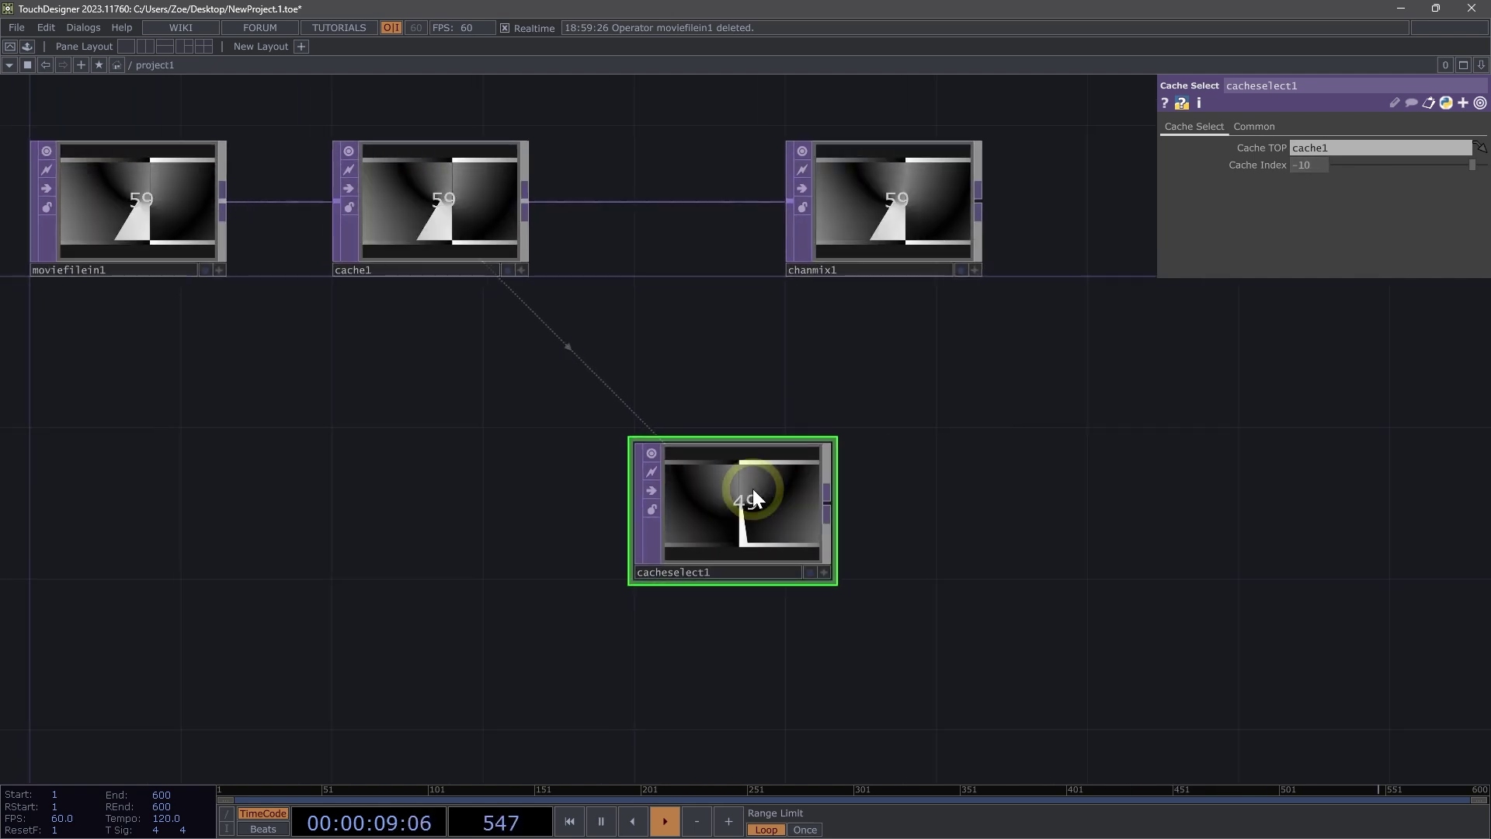
{"action": "key", "text": "ctrl+v"}
{"action": "left_click_drag", "start_coordinate": [986, 613], "coordinate": [991, 458]}
{"action": "left_click_drag", "start_coordinate": [742, 528], "coordinate": [745, 649]}
{"action": "scroll", "coordinate": [849, 482], "scroll_direction": "down", "scroll_amount": 3}
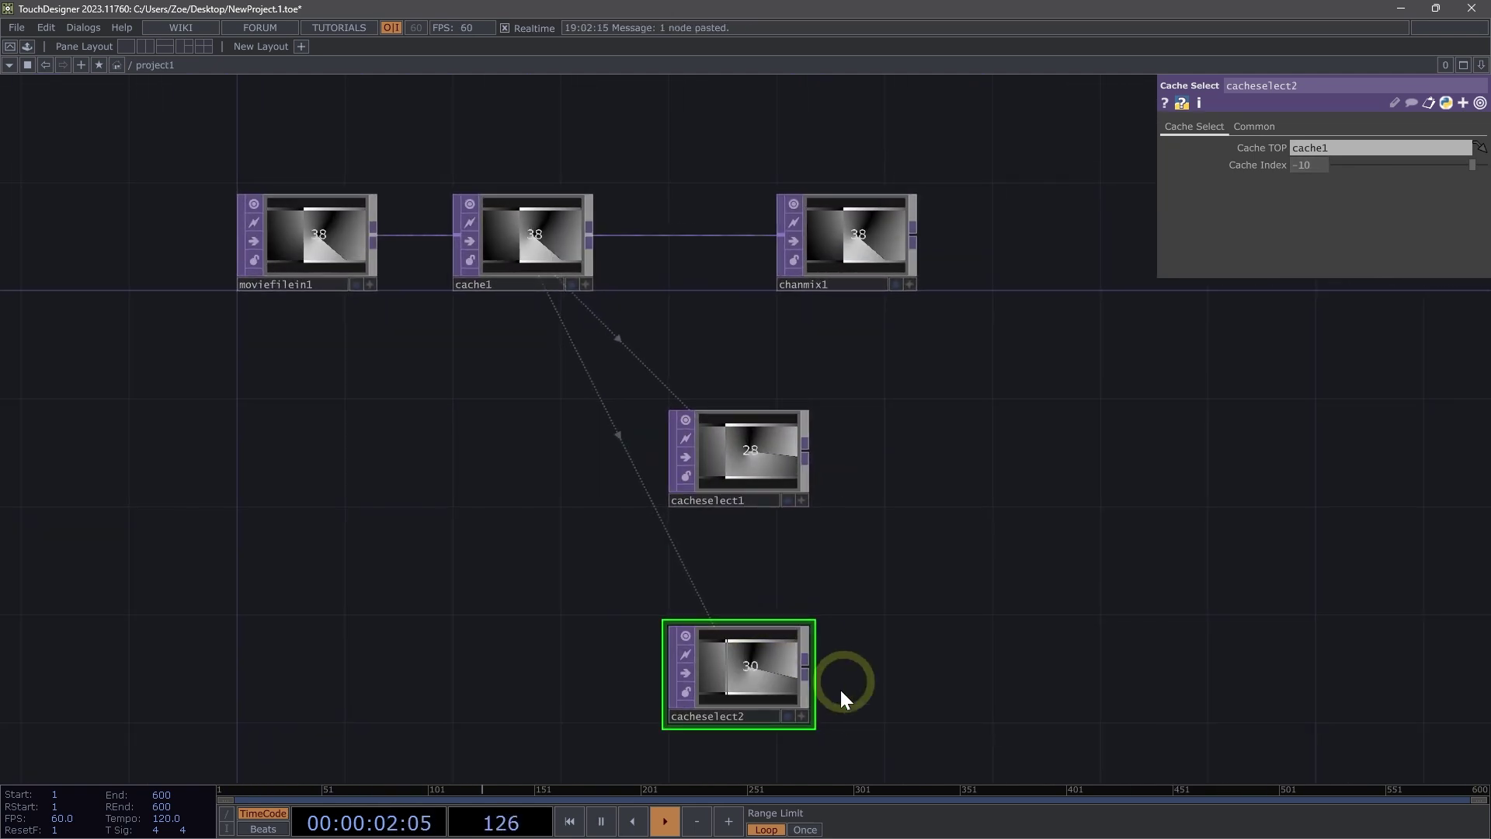
Set the Cache Index of the copied Cache Select to -20
{"action": "left_click", "coordinate": [1332, 162]}
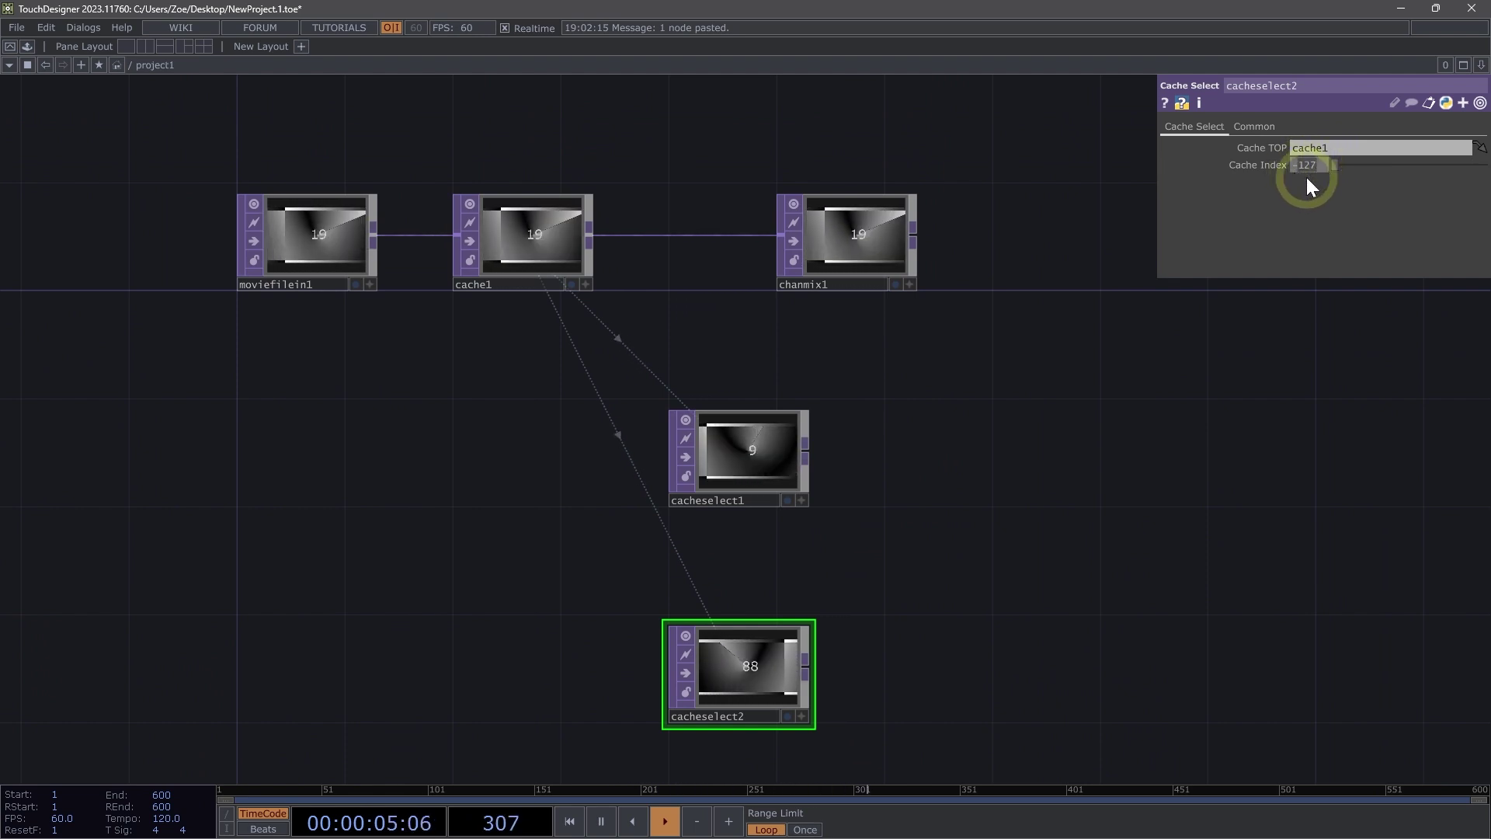
{"action": "left_click_drag", "start_coordinate": [1317, 166], "coordinate": [1232, 157]}
{"action": "type", "text": "-20"}
{"action": "key", "text": "Return"}
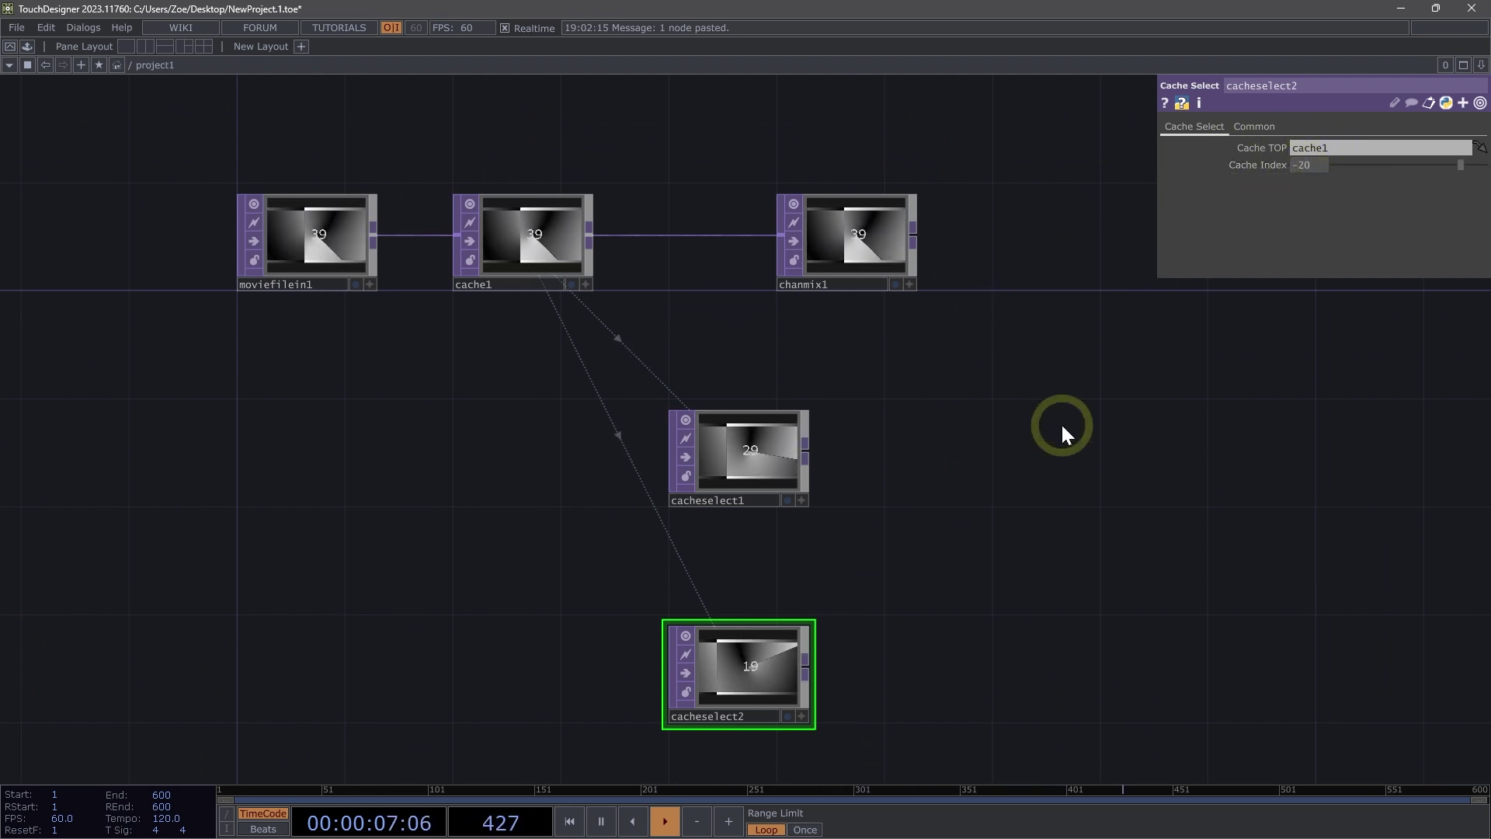
Pause the timeline to compare the frames of the cache and both Cache Selects, and resume playback
{"action": "key", "text": "space"}
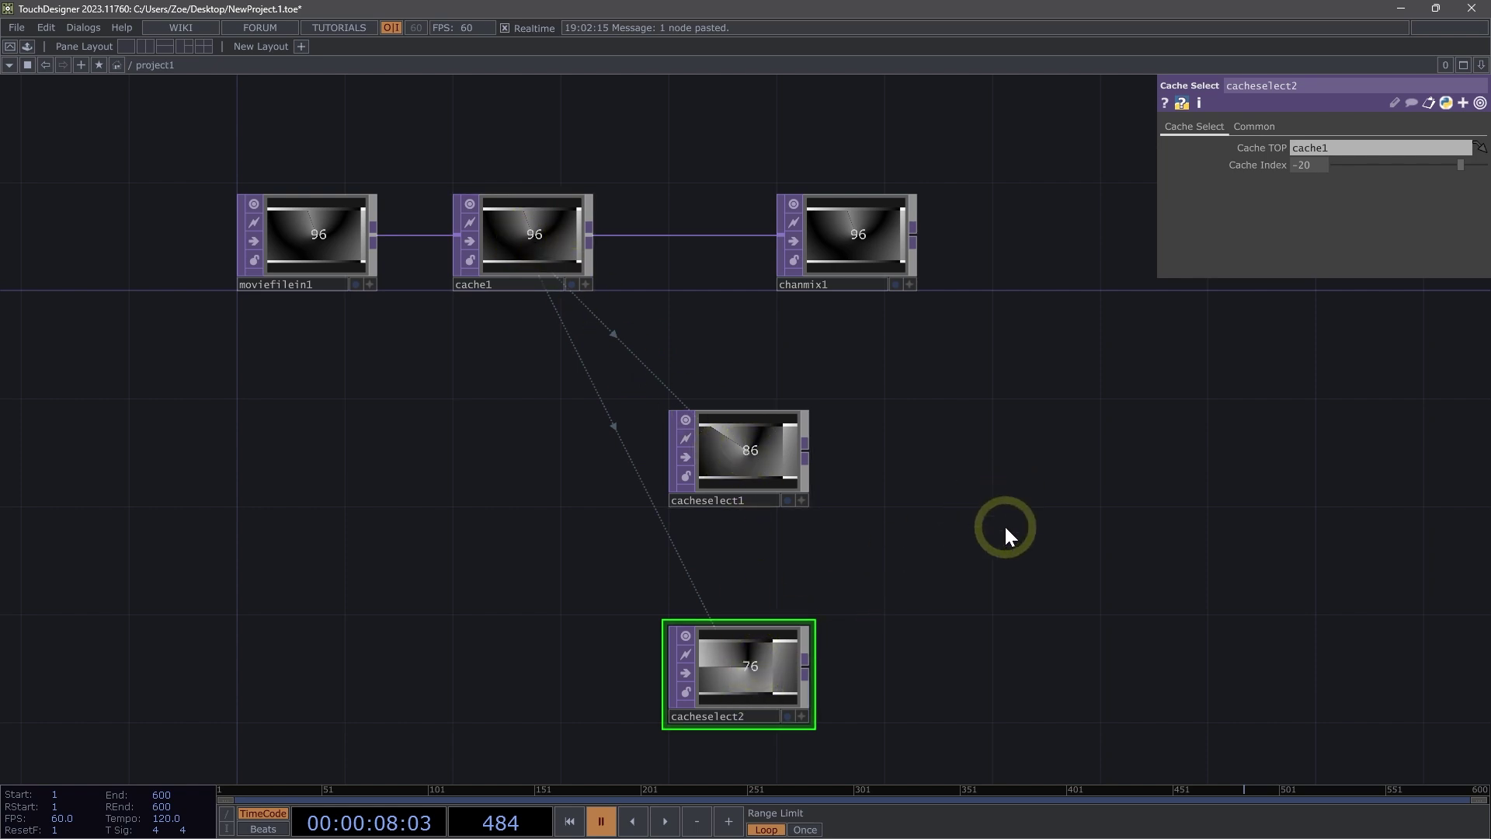
{"action": "key", "text": "space"}
{"action": "left_click_drag", "start_coordinate": [1072, 486], "coordinate": [1035, 456]}
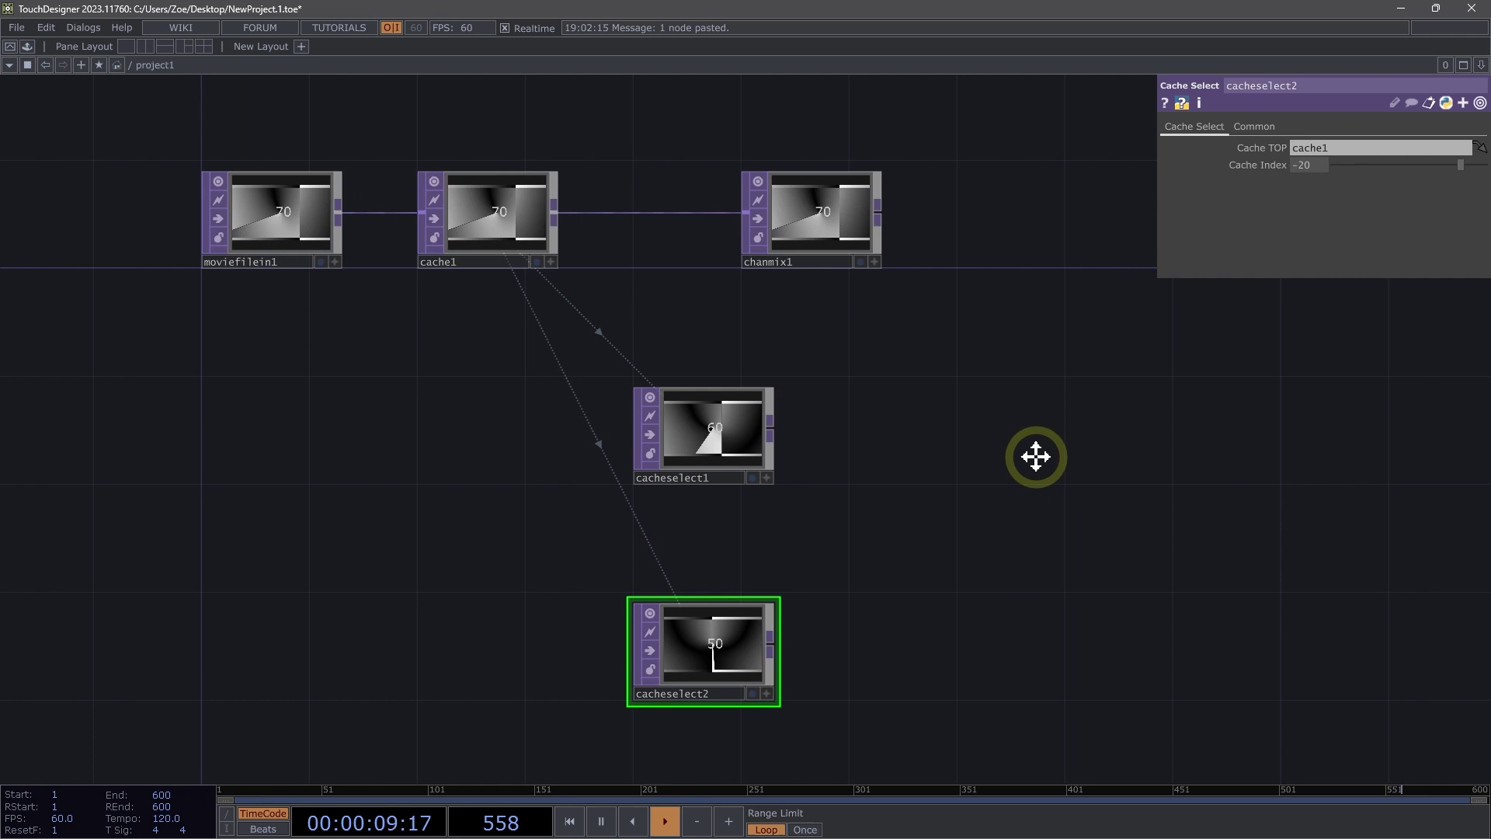
Move chanmix1 further from the cache, duplicate it beside cacheselect1, and wire cacheselect1 into the copy
{"action": "left_click_drag", "start_coordinate": [795, 195], "coordinate": [906, 203]}
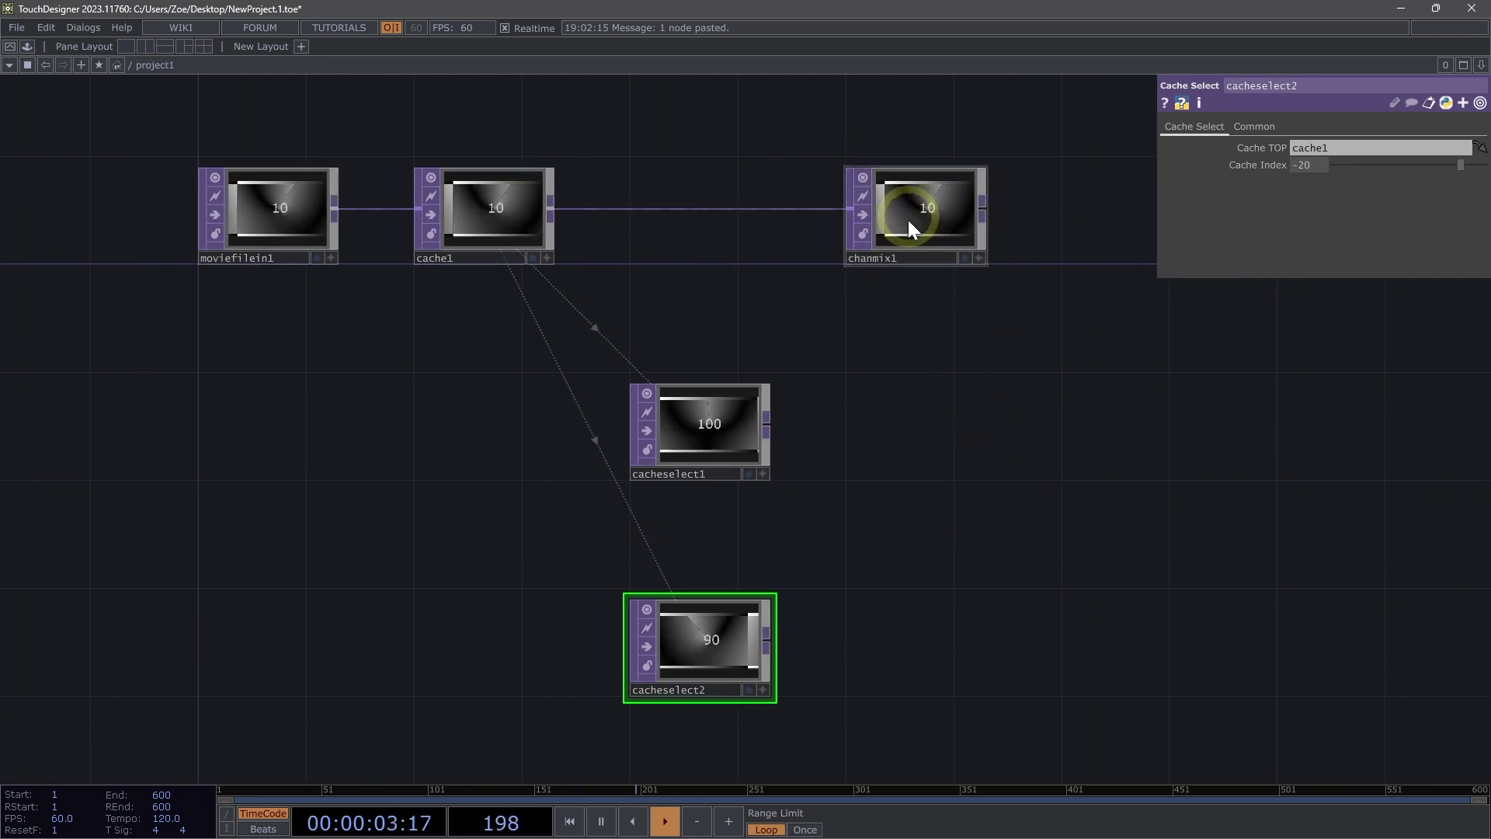
{"action": "left_click_drag", "start_coordinate": [909, 609], "coordinate": [765, 616]}
{"action": "left_click", "coordinate": [773, 190]}
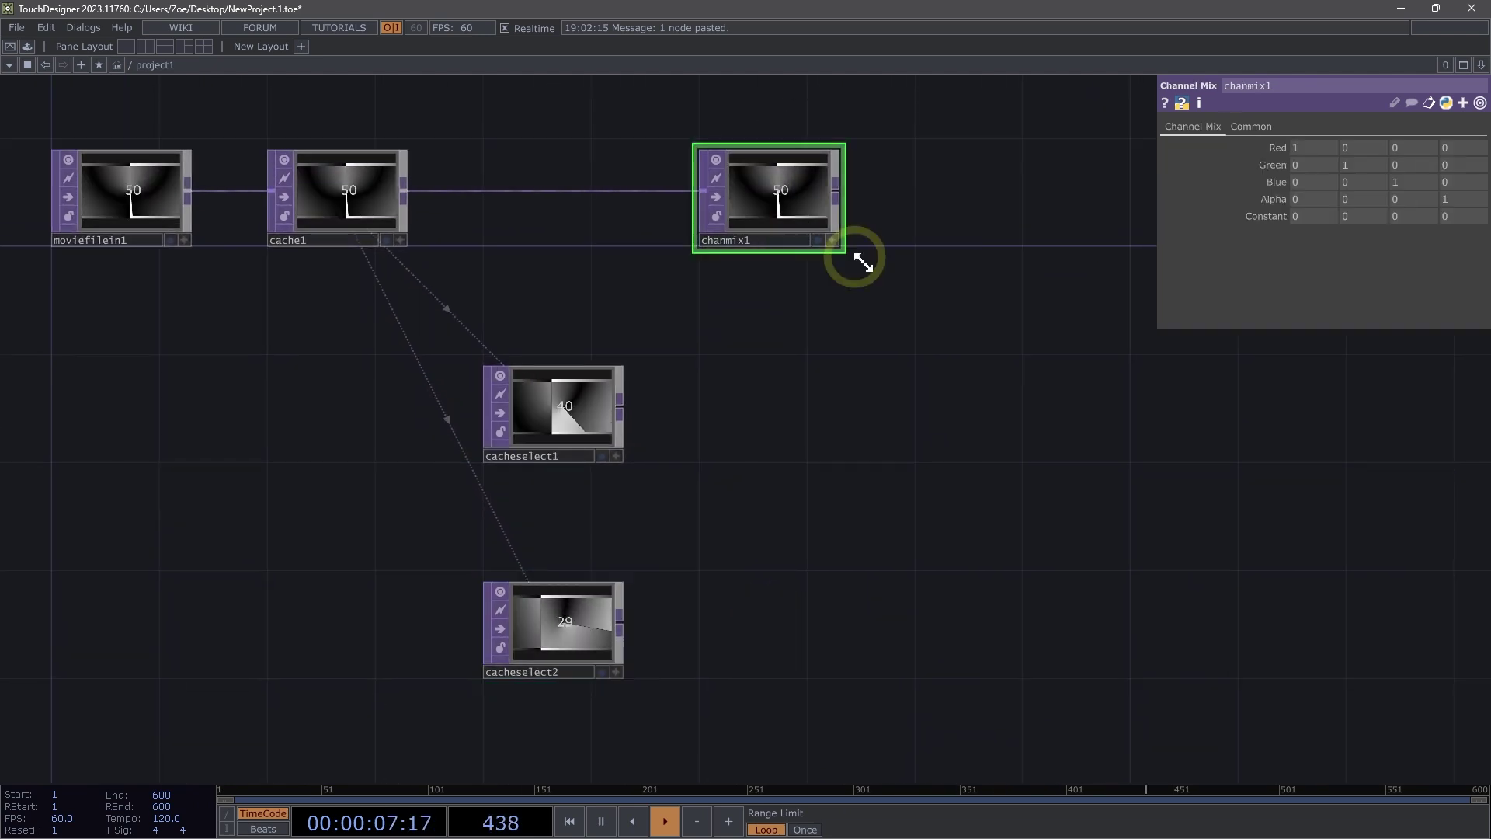
{"action": "key", "text": "ctrl+c"}
{"action": "key", "text": "ctrl+v"}
{"action": "left_click", "coordinate": [800, 439]}
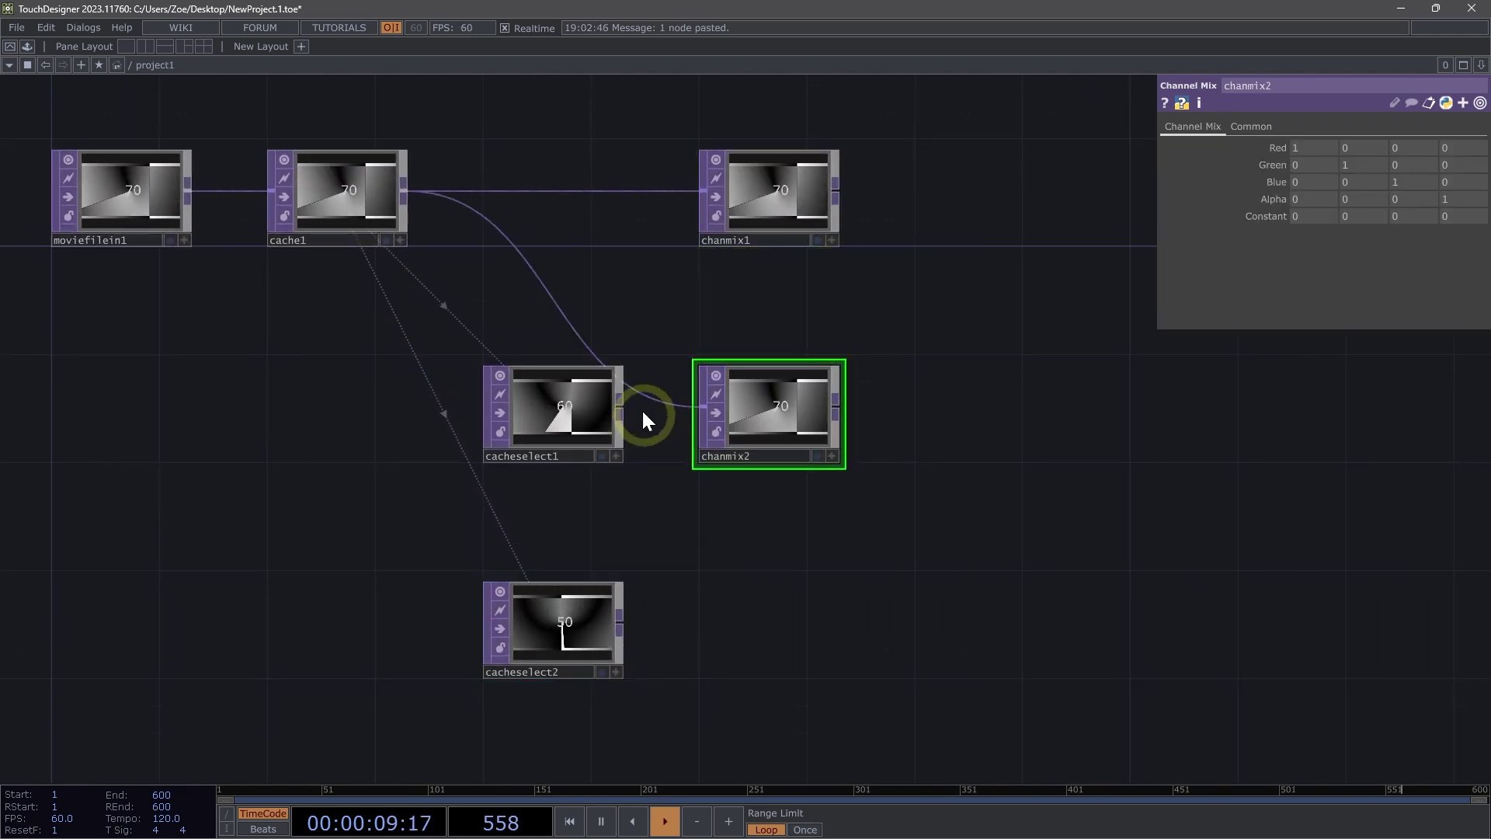
{"action": "left_click_drag", "start_coordinate": [622, 408], "coordinate": [705, 408]}
Duplicate chanmix2, place the copy beside cacheselect2, and wire cacheselect2 into it
{"action": "key", "text": "ctrl+c"}
{"action": "key", "text": "ctrl+v"}
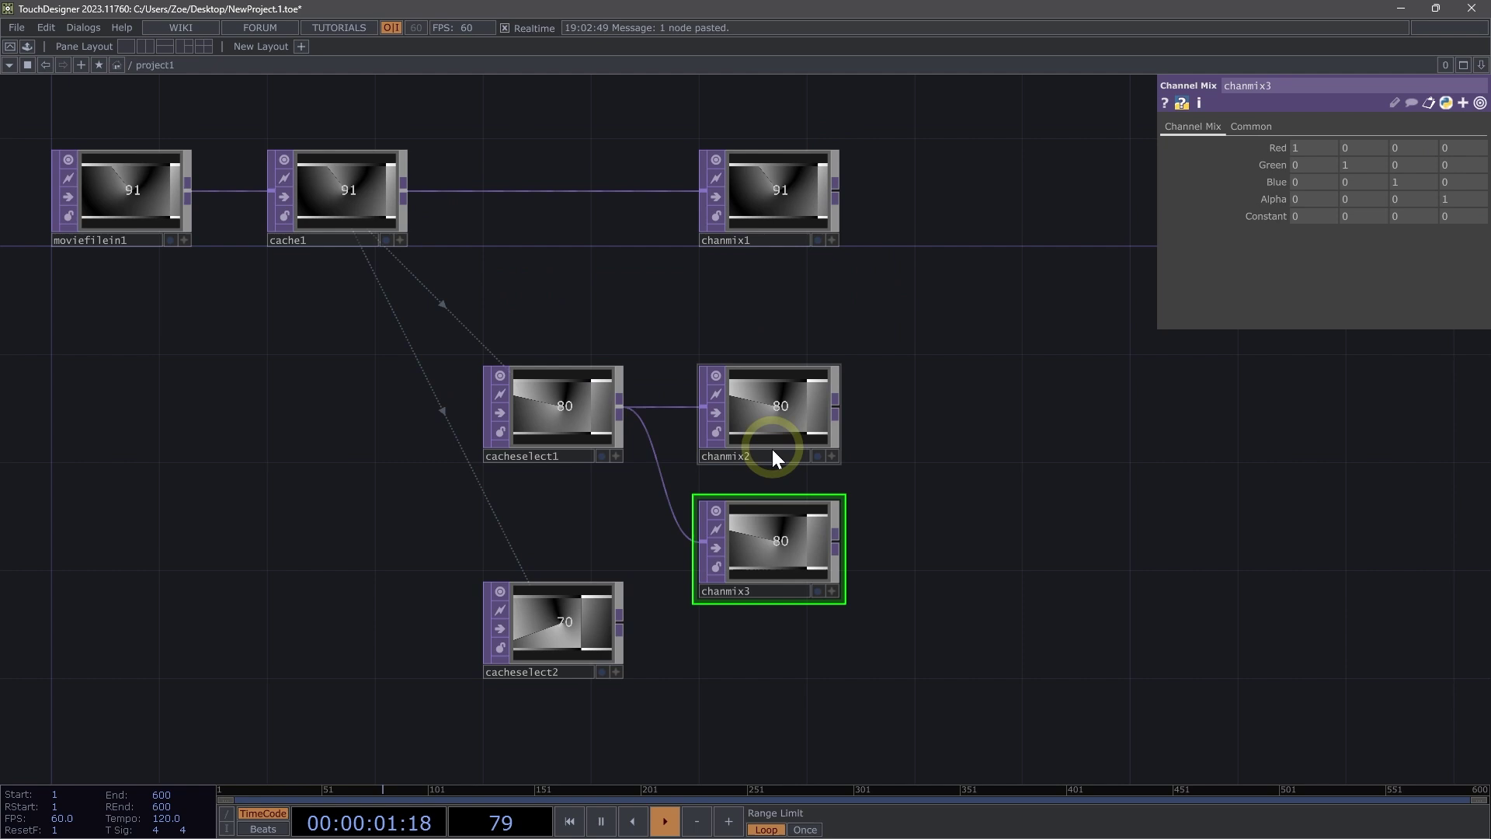
{"action": "left_click_drag", "start_coordinate": [774, 566], "coordinate": [775, 621]}
{"action": "left_click_drag", "start_coordinate": [618, 621], "coordinate": [773, 603]}
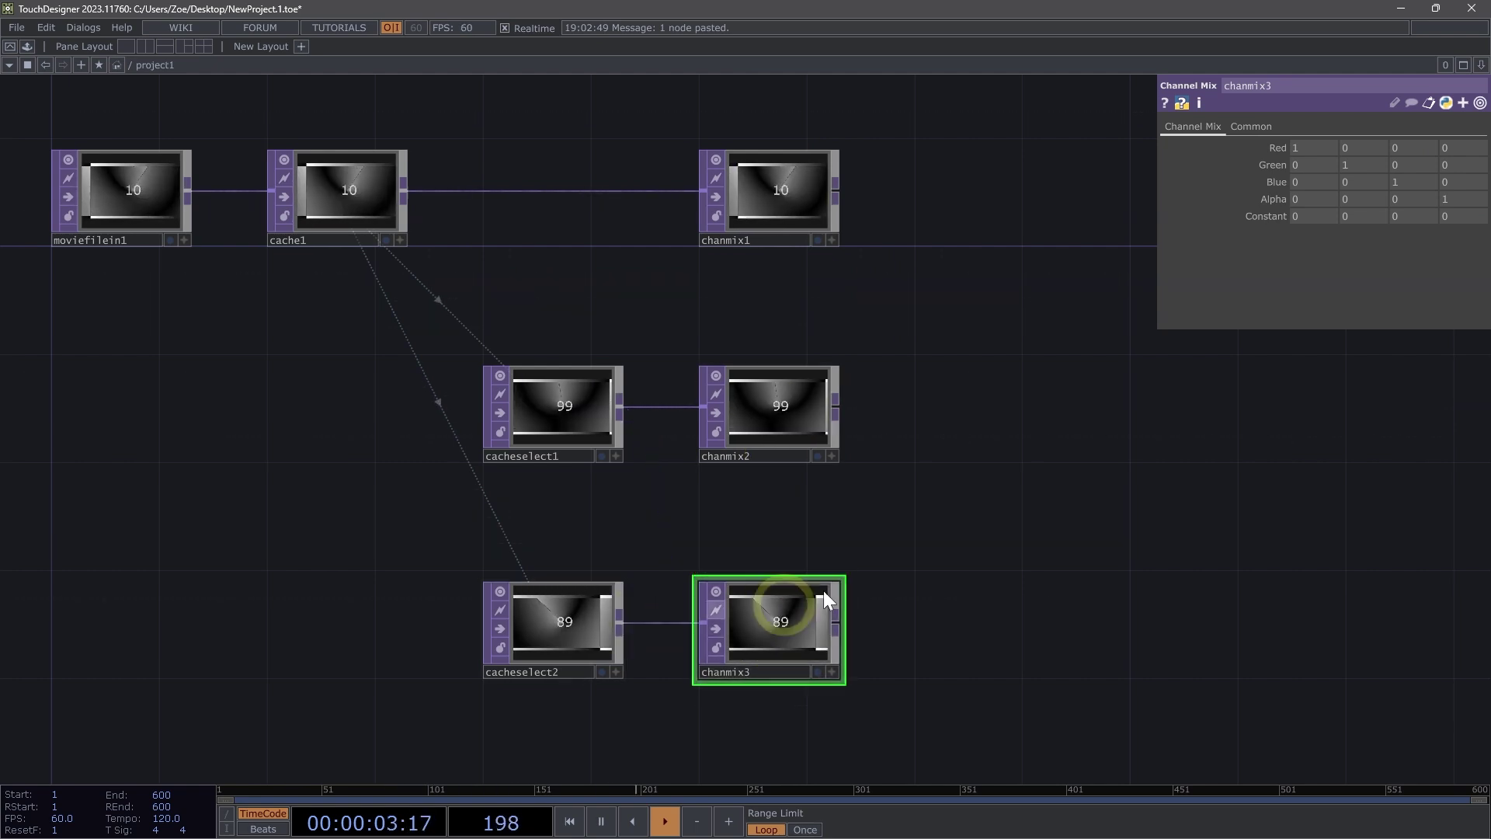
Limit chanmix1 to the red channel by setting its Green row's second value and Blue row's third value to 0
{"action": "left_click_drag", "start_coordinate": [1009, 530], "coordinate": [1038, 534]}
{"action": "left_click", "coordinate": [814, 188]}
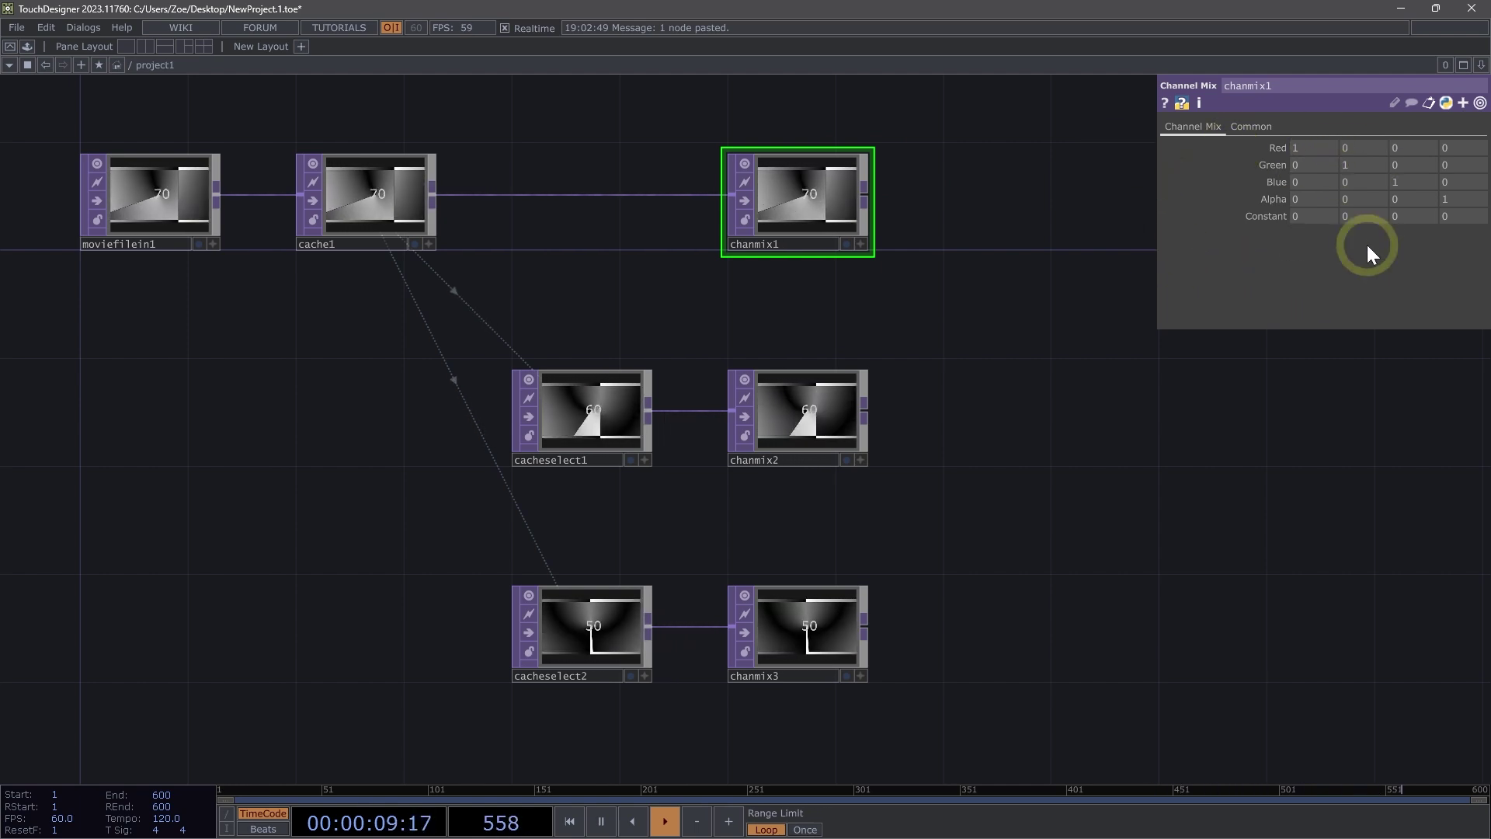
{"action": "left_click", "coordinate": [1354, 166]}
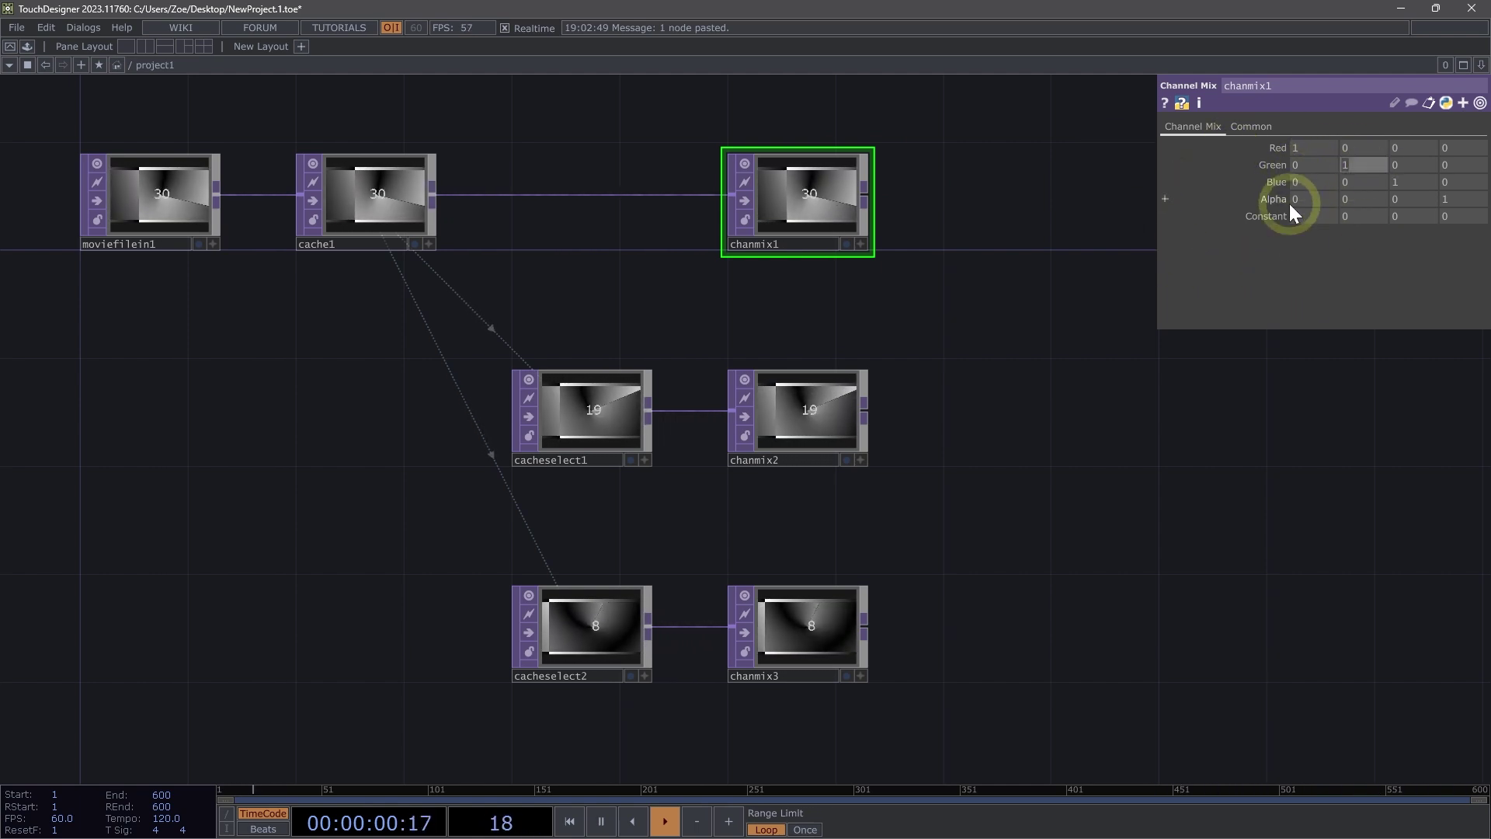
{"action": "type", "text": "0"}
{"action": "left_click", "coordinate": [1415, 182]}
{"action": "type", "text": "0"}
{"action": "left_click", "coordinate": [1191, 490]}
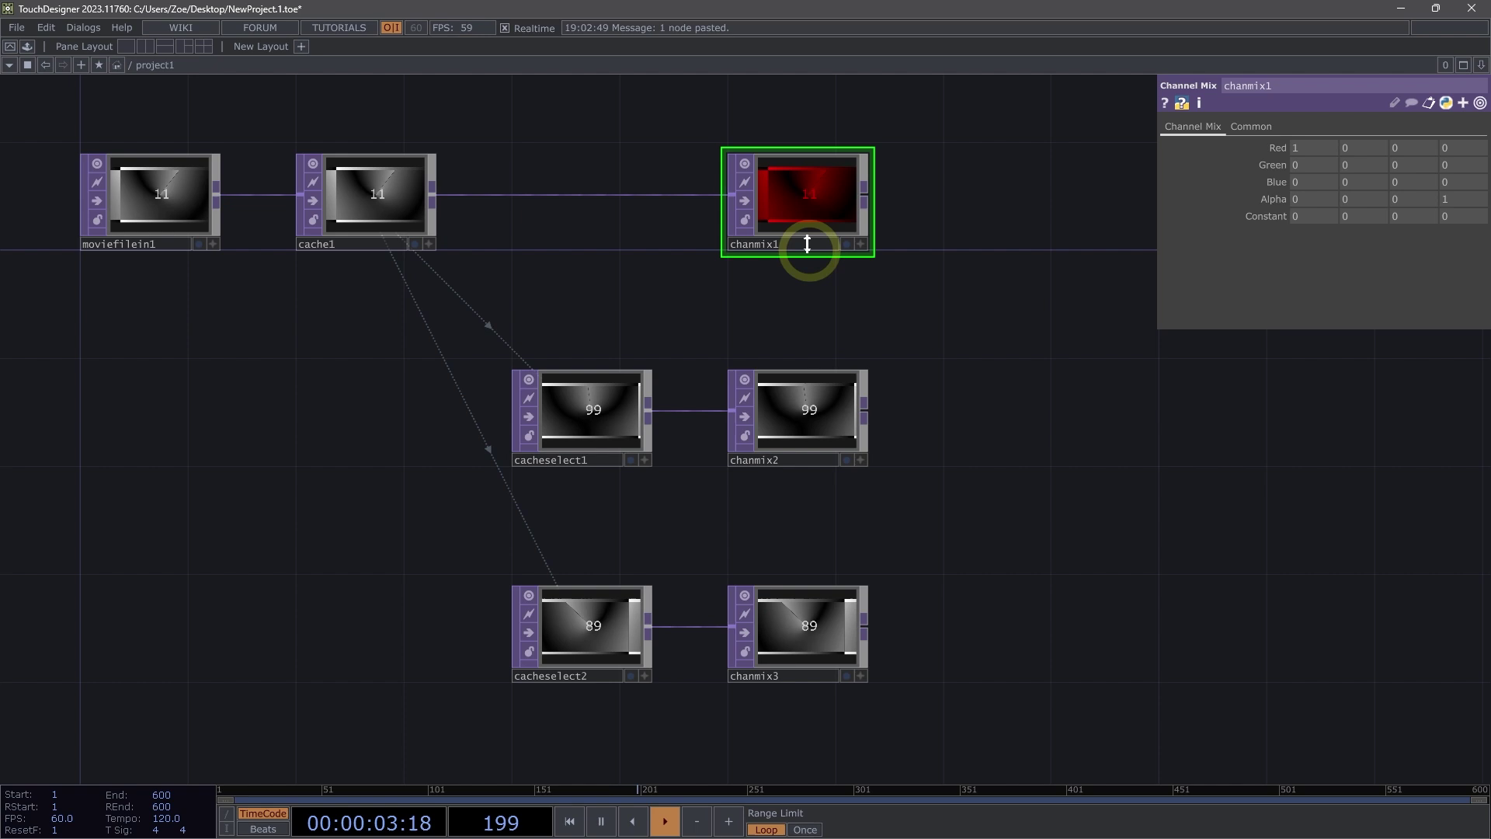
Limit chanmix2 to the green channel by setting its Red row's first value and Blue row's third value to 0
{"action": "left_click", "coordinate": [799, 412]}
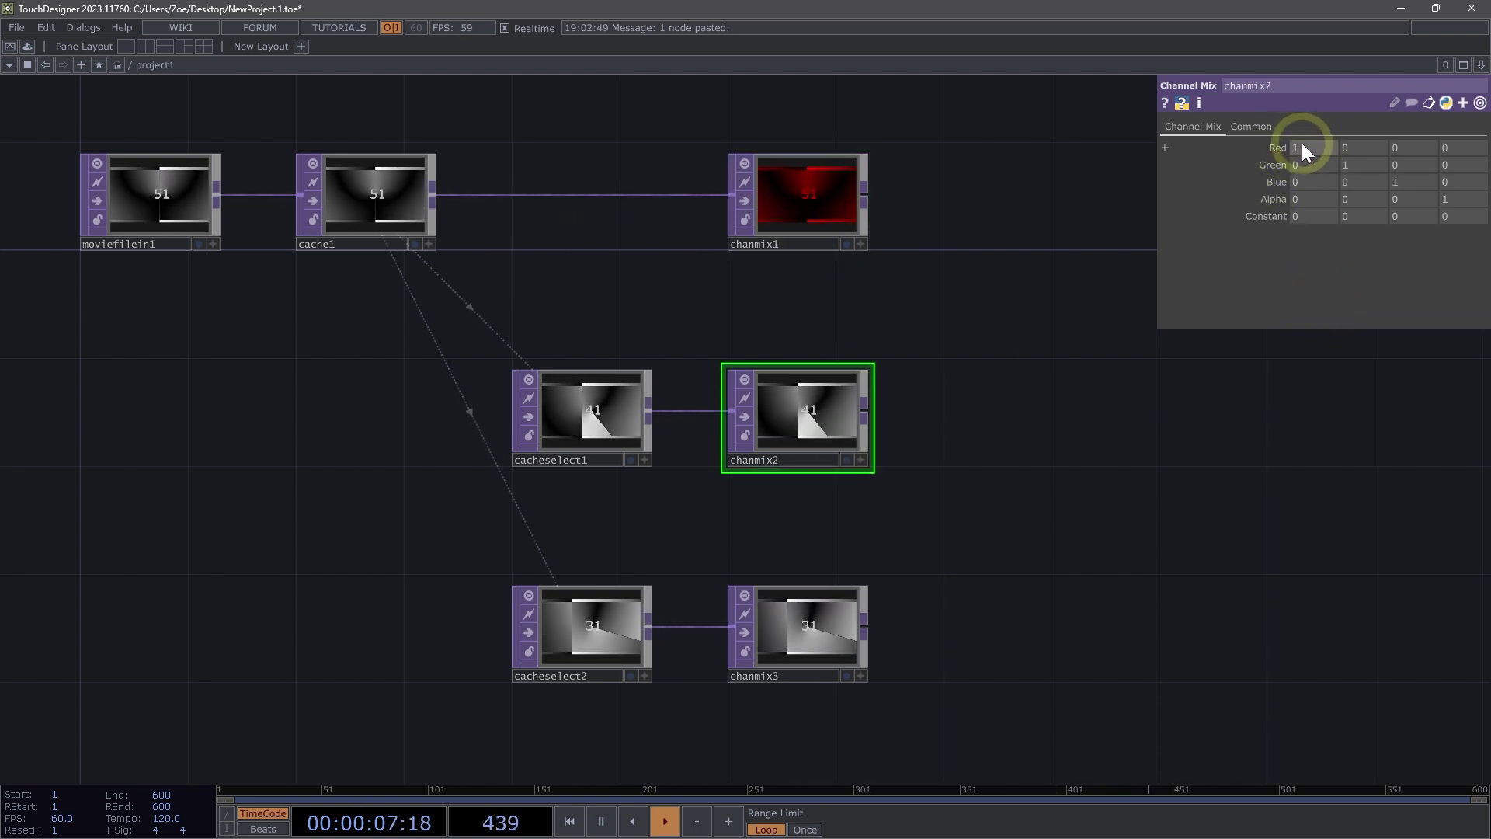
{"action": "left_click_drag", "start_coordinate": [1301, 144], "coordinate": [1256, 151]}
{"action": "type", "text": "0"}
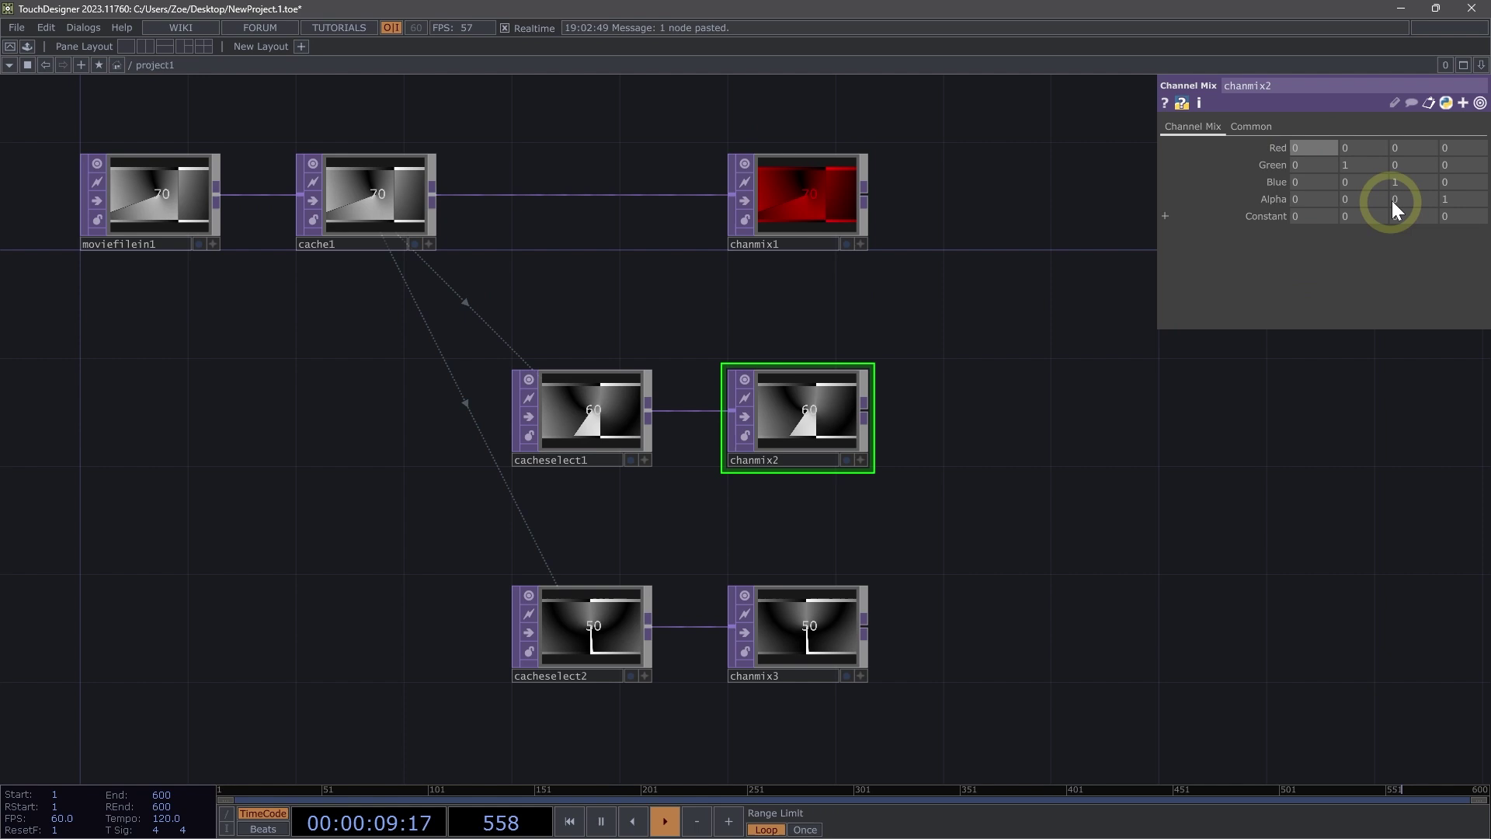
{"action": "left_click_drag", "start_coordinate": [1400, 184], "coordinate": [1369, 188]}
{"action": "type", "text": "0"}
{"action": "left_click", "coordinate": [1199, 443]}
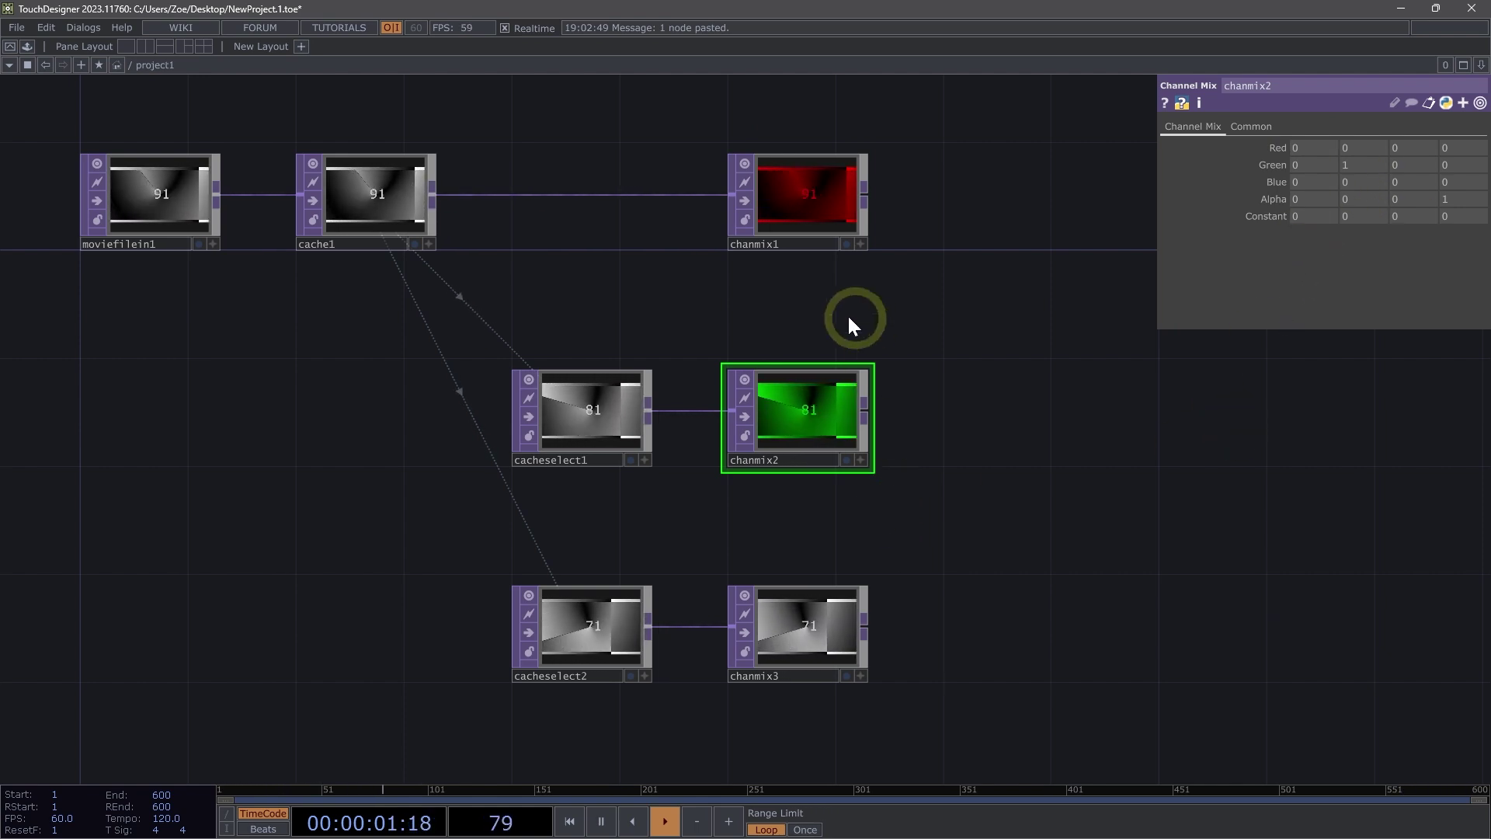
Limit chanmix3 to the blue channel by setting its Red row's first value and Green row's second value to 0
{"action": "left_click", "coordinate": [840, 637]}
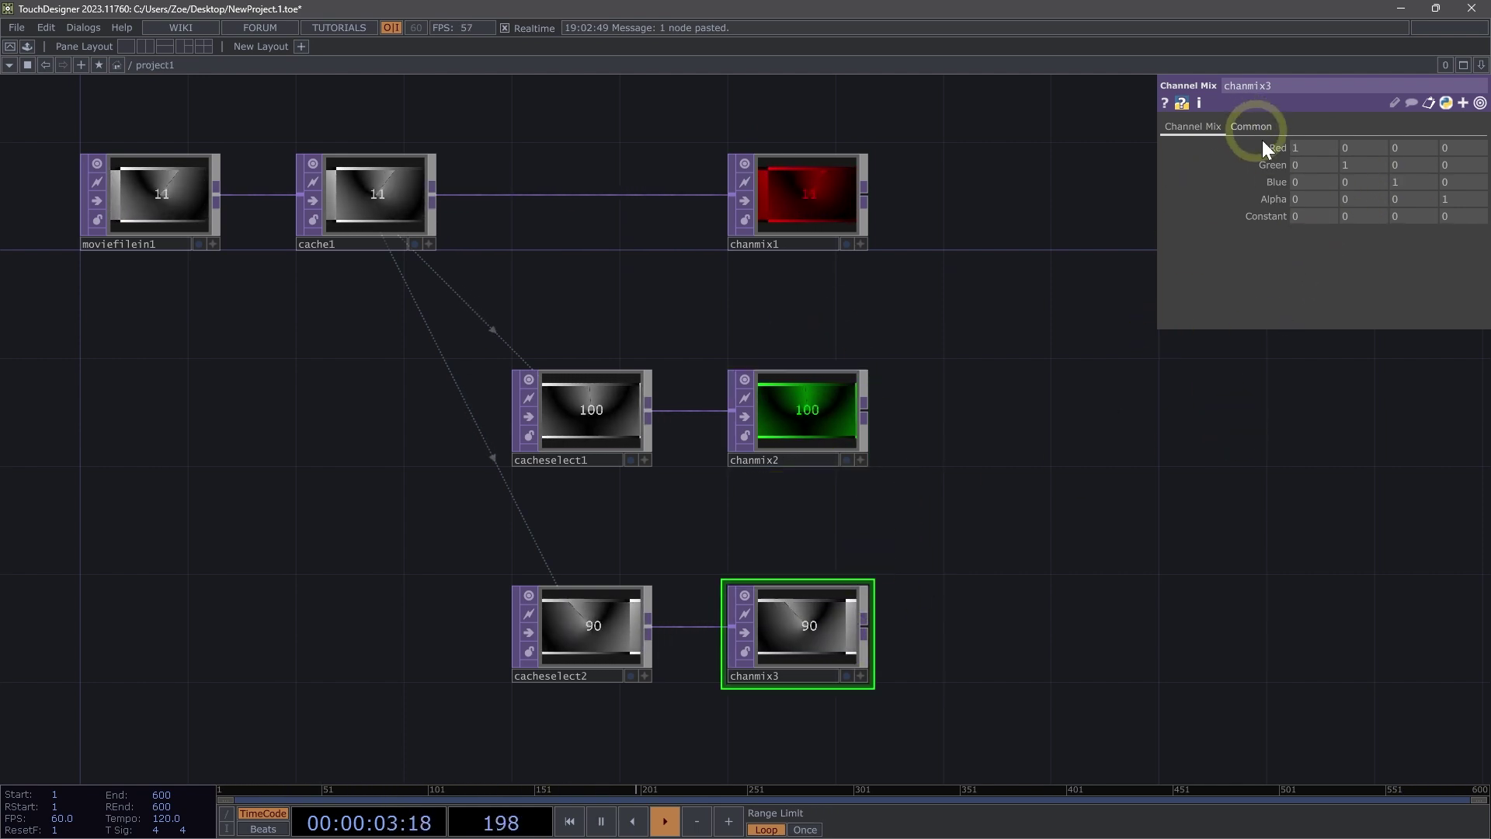
{"action": "left_click", "coordinate": [1295, 147]}
{"action": "type", "text": "0"}
{"action": "left_click", "coordinate": [1364, 165]}
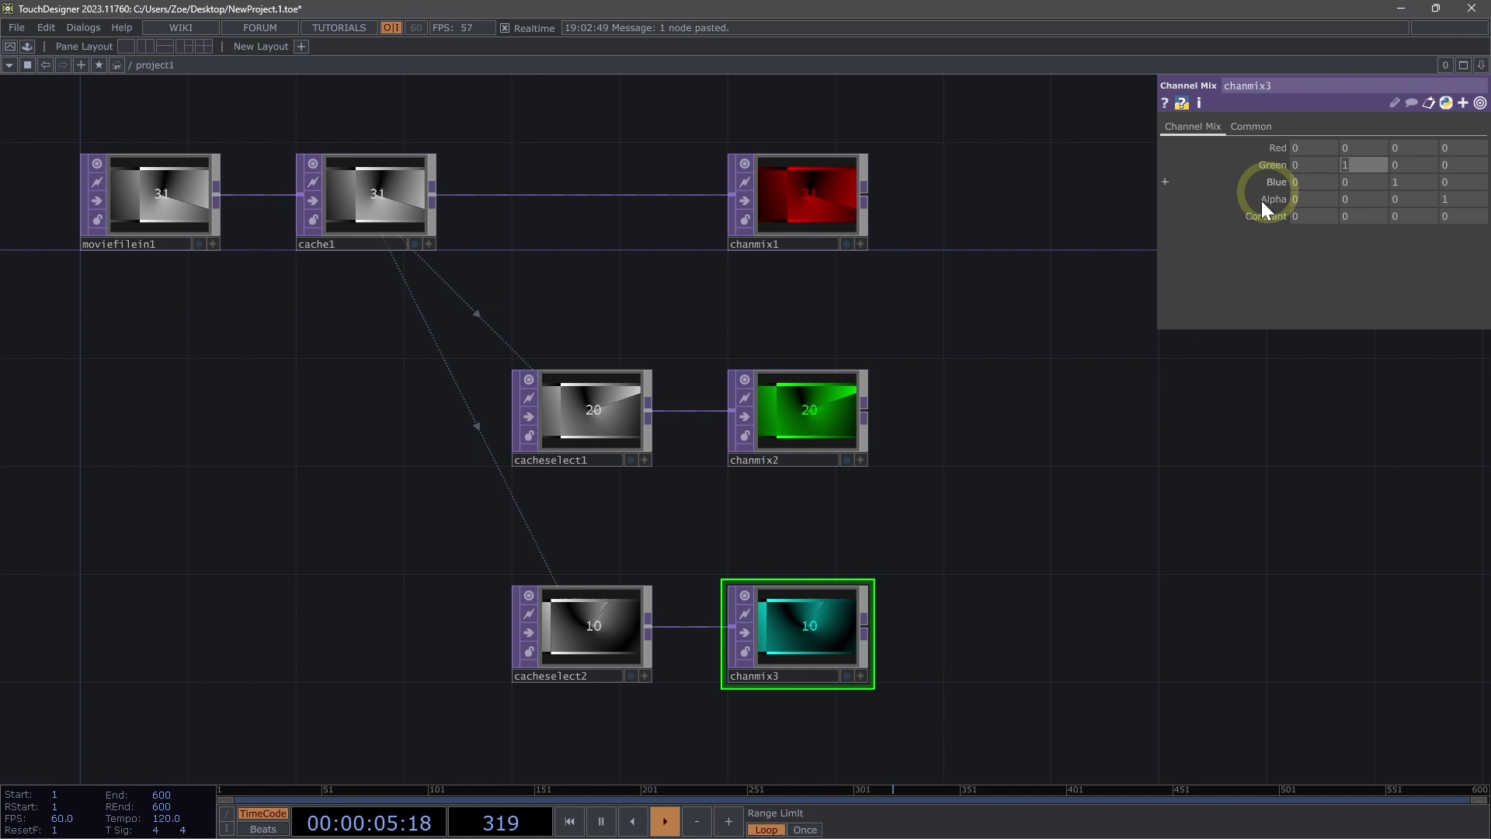
{"action": "type", "text": "0"}
{"action": "key", "text": "Return"}
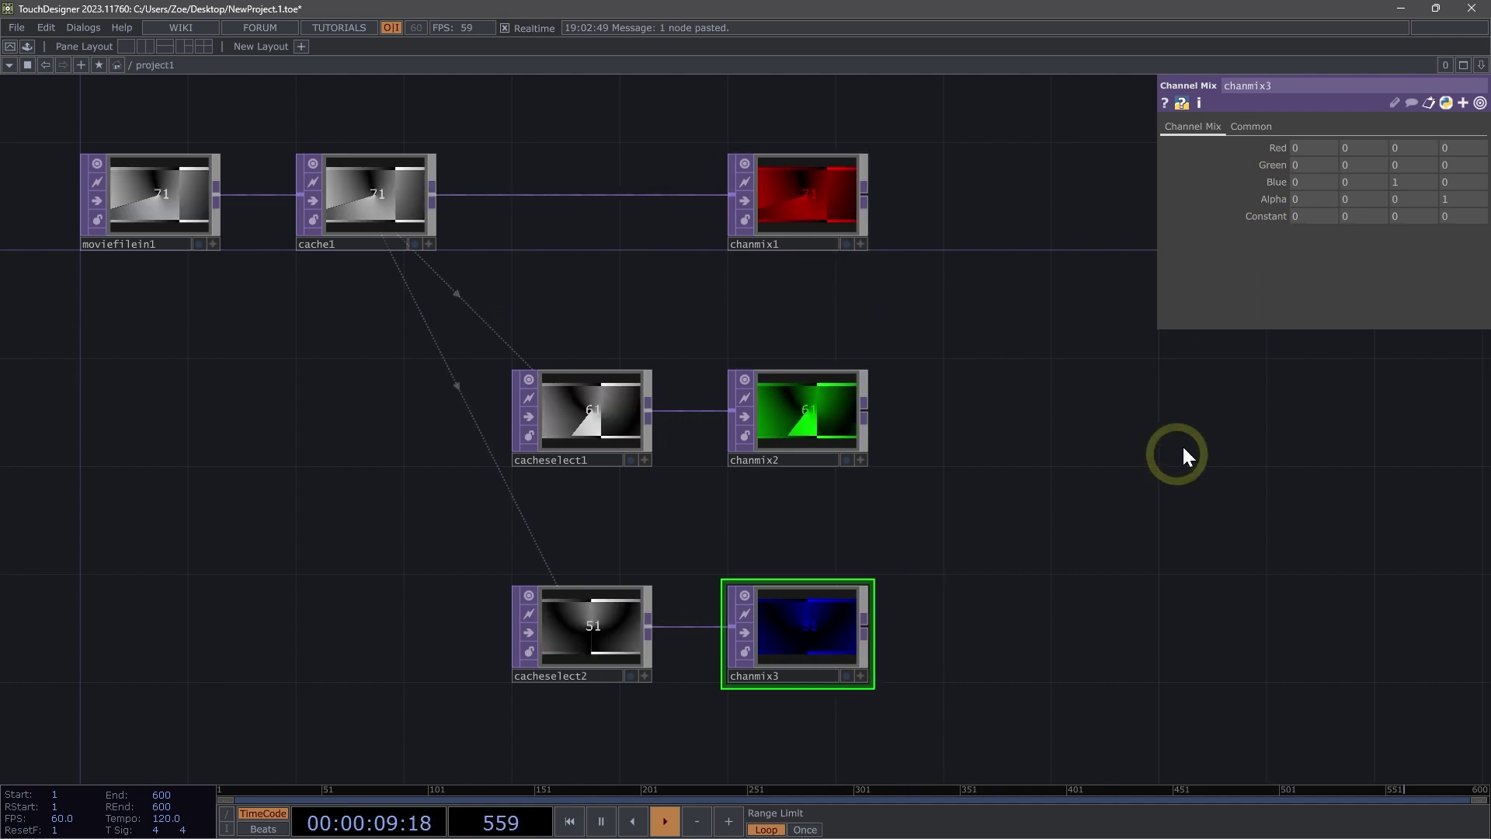
Add a Composite TOP beyond chanmix2, level with it
{"action": "scroll", "coordinate": [1182, 445], "scroll_direction": "down", "scroll_amount": 1}
{"action": "left_click_drag", "start_coordinate": [1182, 444], "coordinate": [1003, 494]}
{"action": "key", "text": "Tab"}
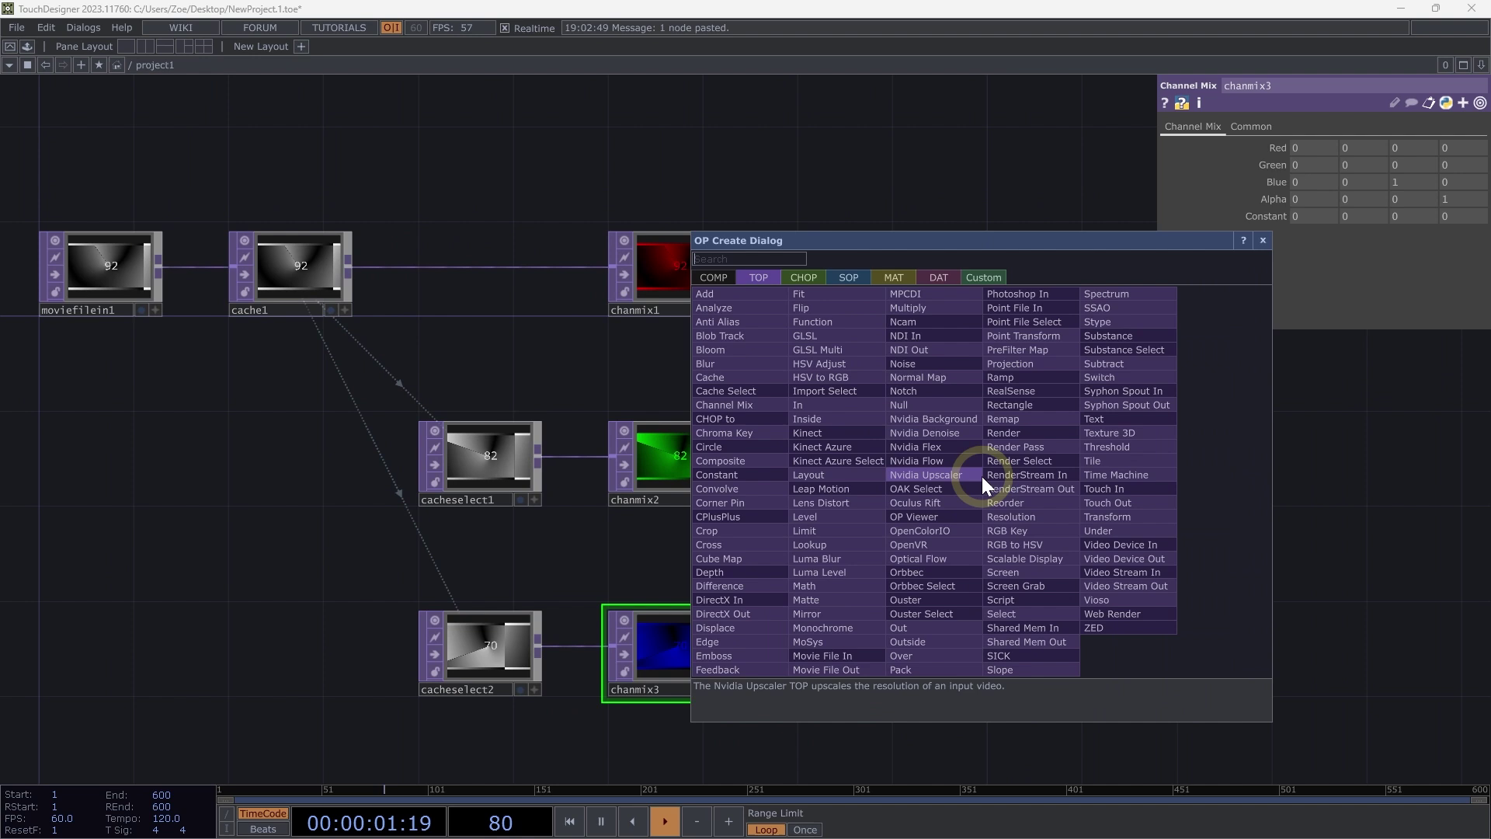
{"action": "type", "text": "comp"}
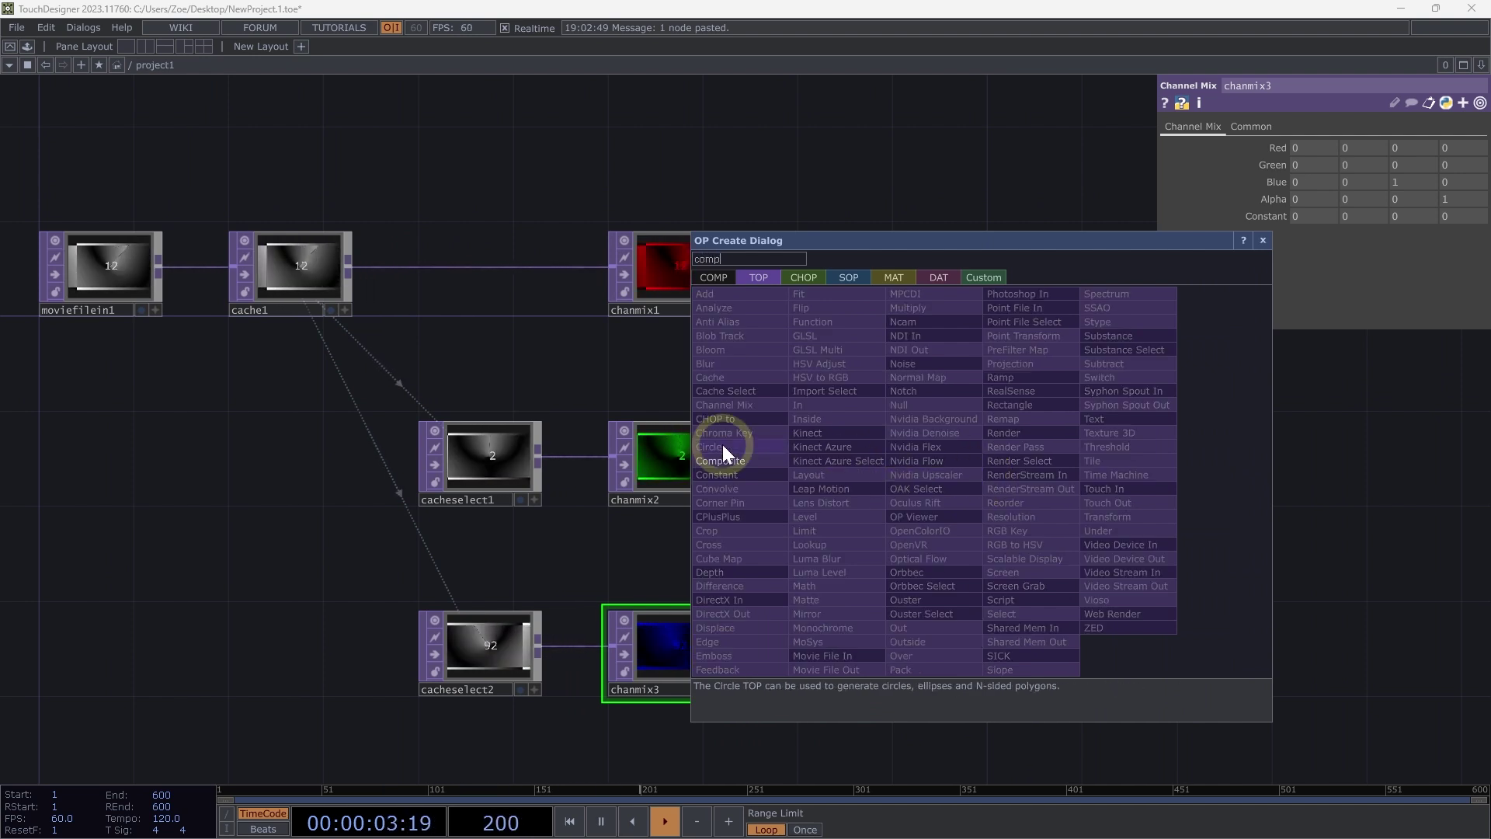
{"action": "left_click", "coordinate": [722, 458]}
{"action": "left_click", "coordinate": [972, 466]}
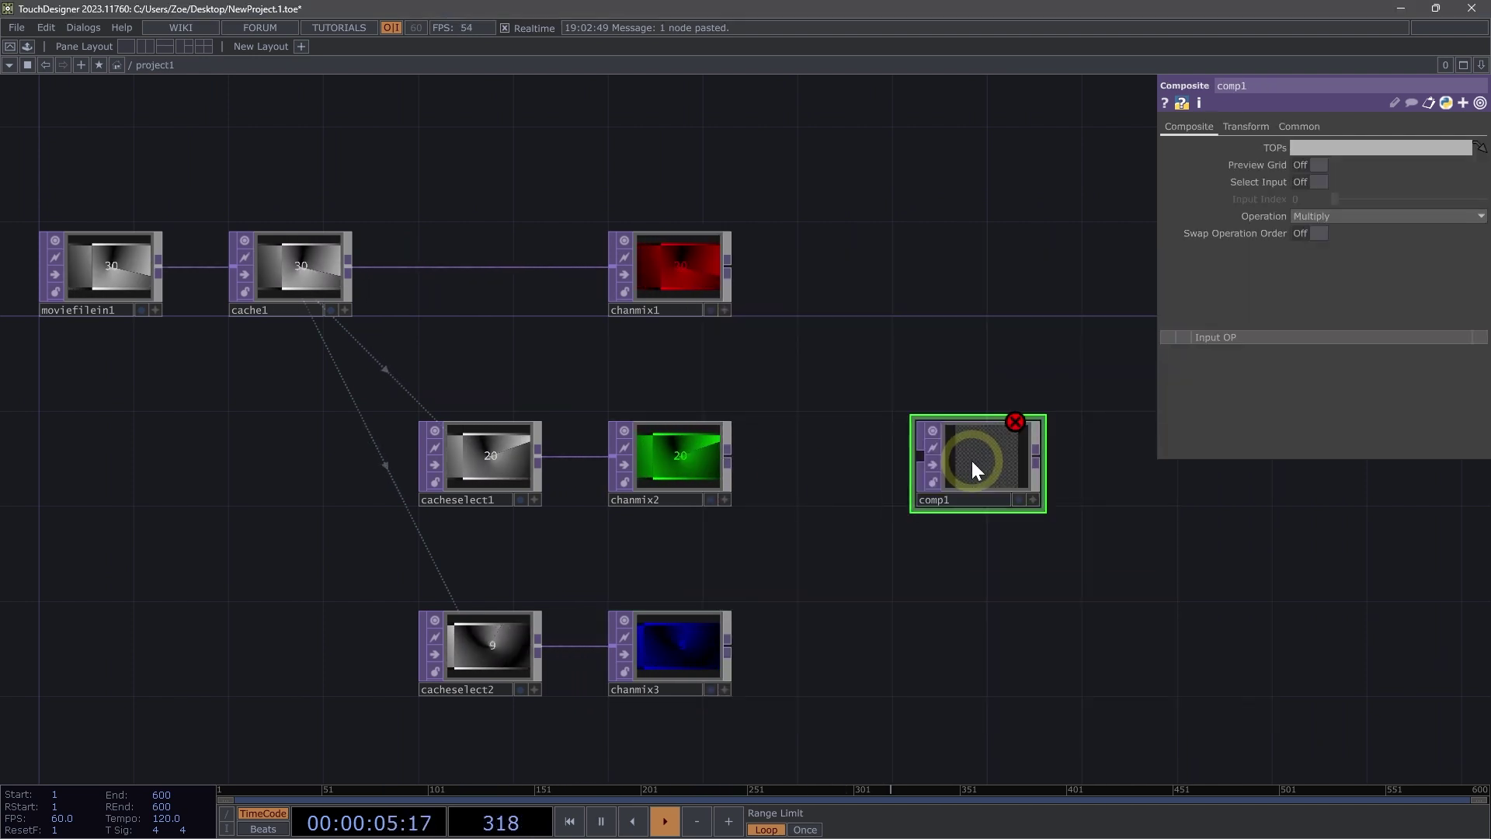
{"action": "left_click_drag", "start_coordinate": [955, 463], "coordinate": [934, 459]}
Select chanmix1, chanmix2 and chanmix3 together and wire all three into comp1
{"action": "left_click_drag", "start_coordinate": [993, 600], "coordinate": [915, 549]}
{"action": "left_click", "coordinate": [587, 228]}
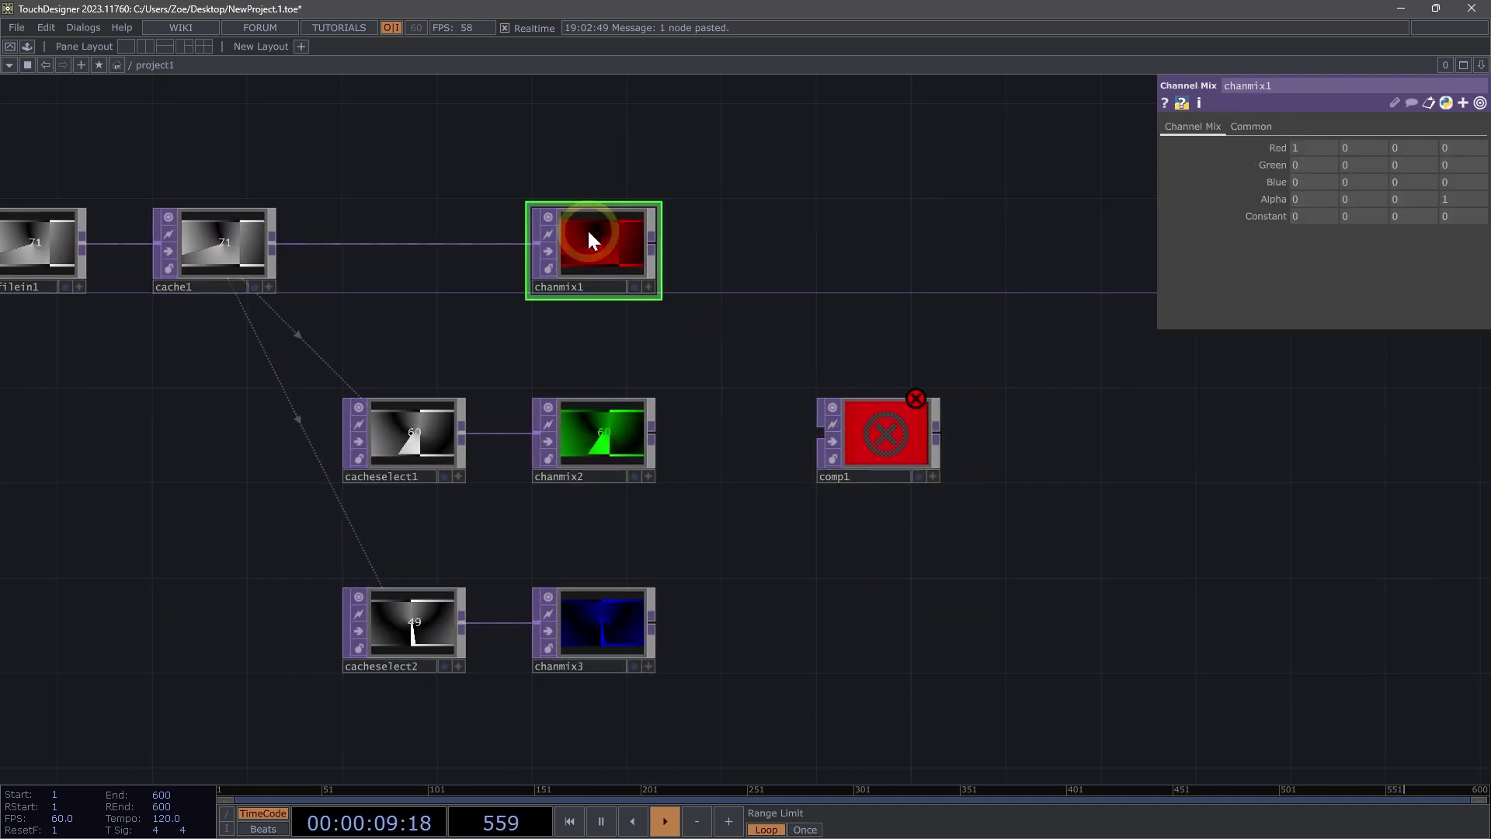
{"action": "left_click_drag", "start_coordinate": [732, 156], "coordinate": [551, 714]}
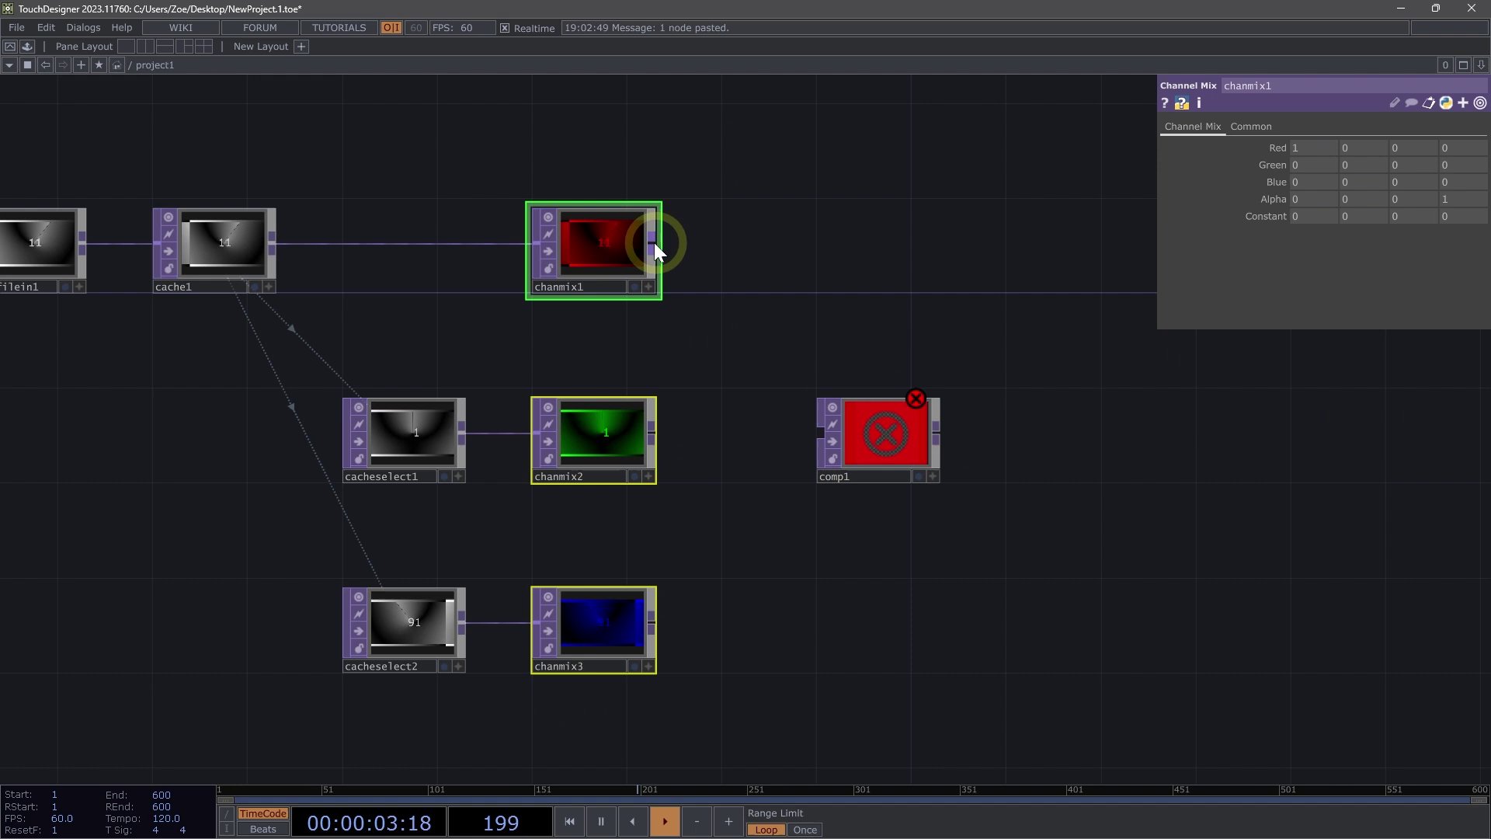
{"action": "left_click_drag", "start_coordinate": [654, 243], "coordinate": [819, 429]}
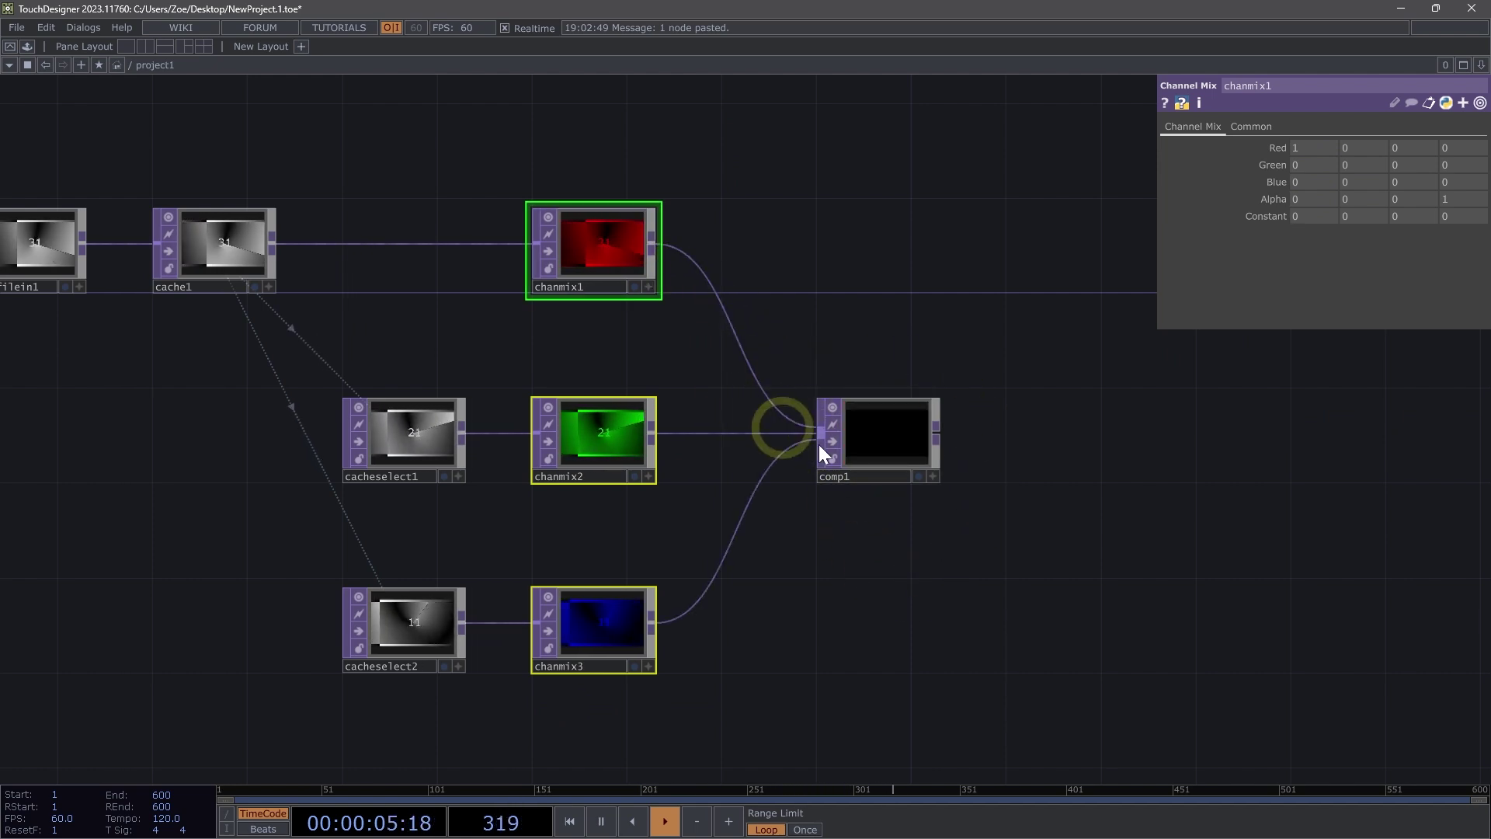
Set the Operation of comp1 to Add
{"action": "scroll", "coordinate": [781, 372], "scroll_direction": "up", "scroll_amount": 2}
{"action": "left_click", "coordinate": [938, 408]}
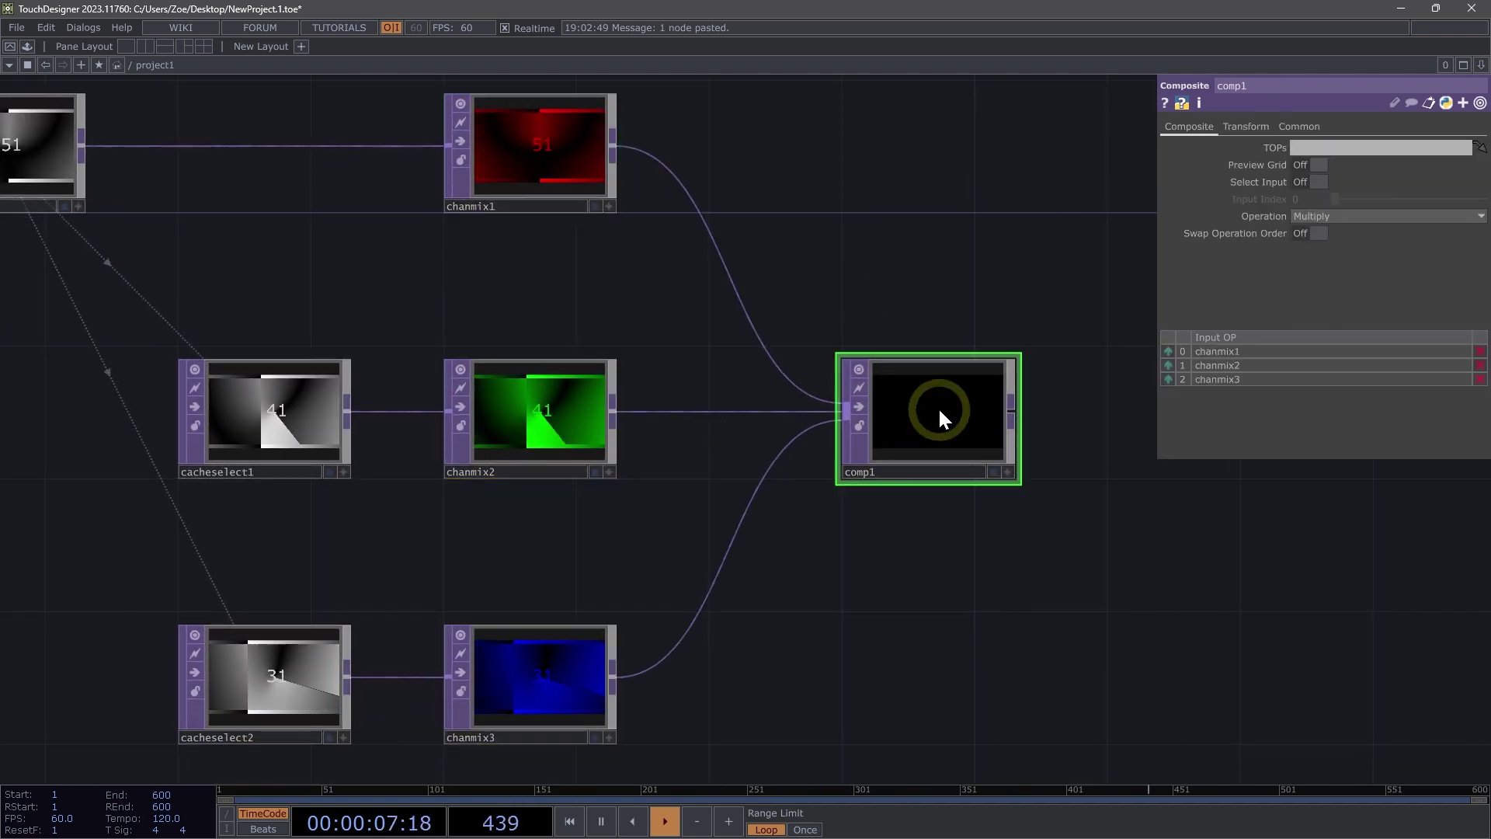
{"action": "left_click", "coordinate": [1337, 214]}
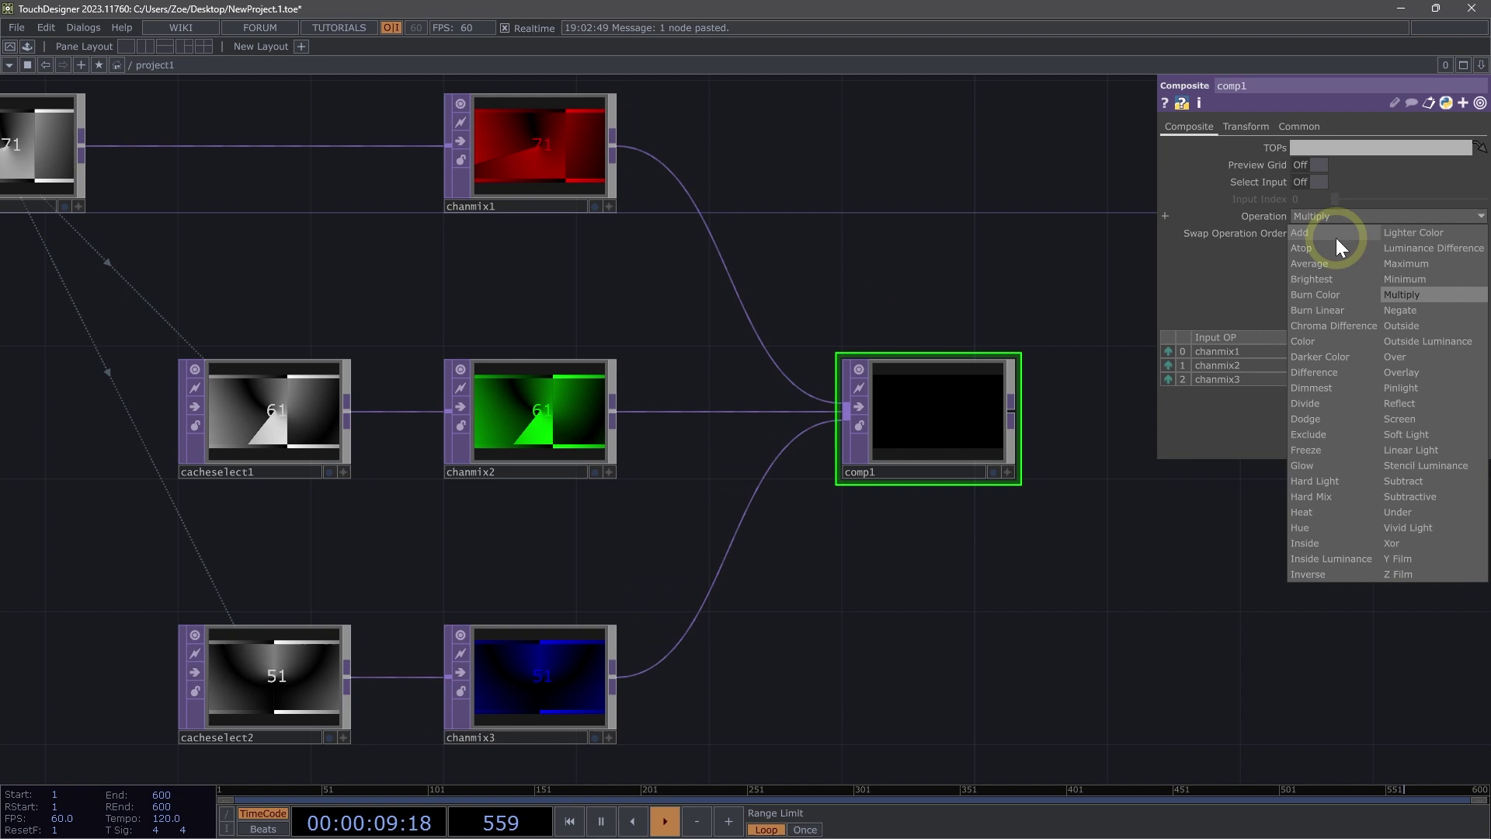
{"action": "left_click", "coordinate": [1336, 237]}
Examine the colour-delayed image in comp1 up close, and look over the whole network
{"action": "scroll", "coordinate": [1010, 411], "scroll_direction": "up", "scroll_amount": 5}
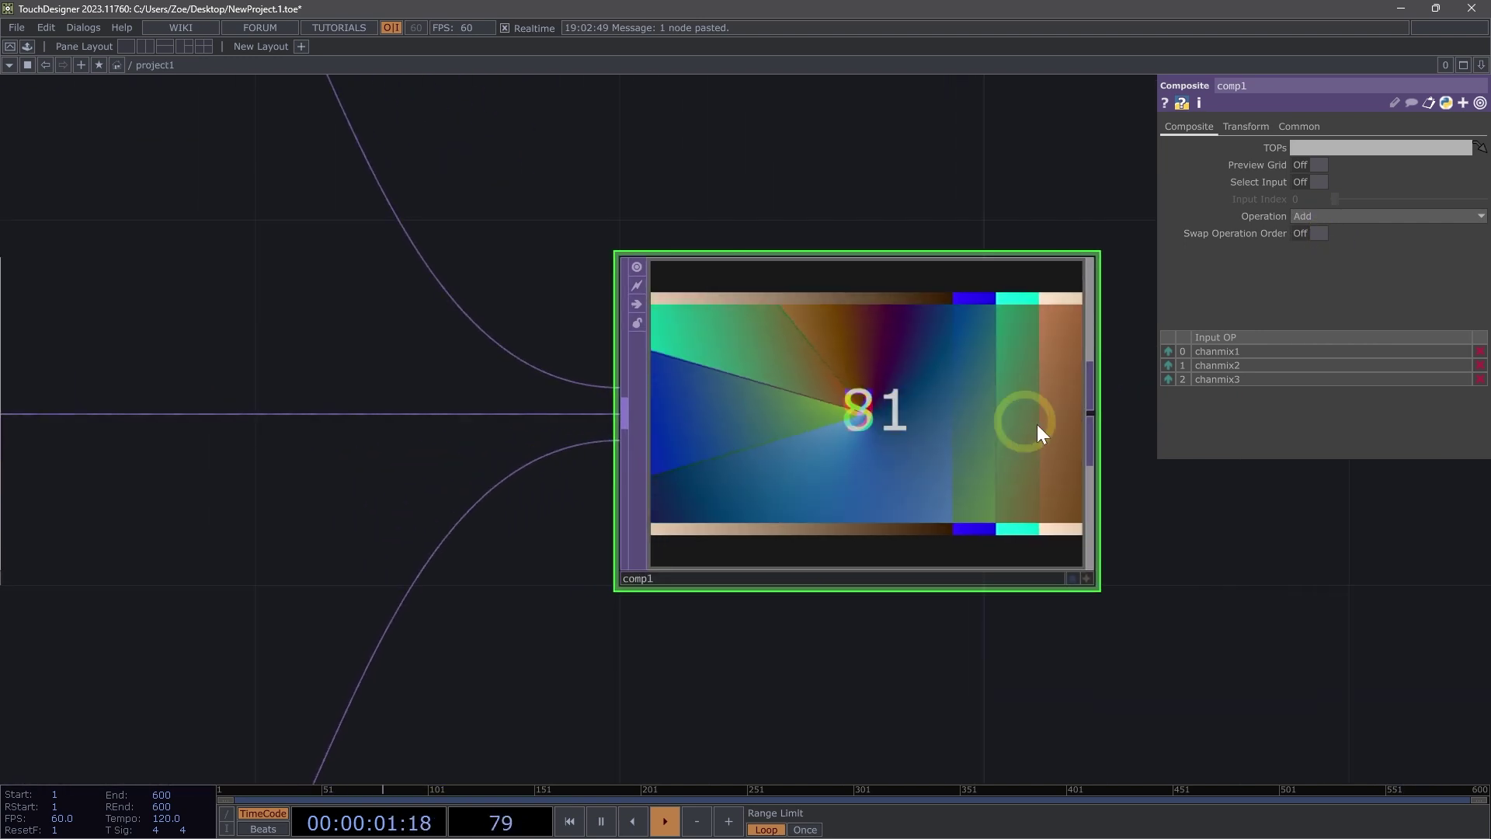
{"action": "scroll", "coordinate": [1038, 427], "scroll_direction": "up", "scroll_amount": 3}
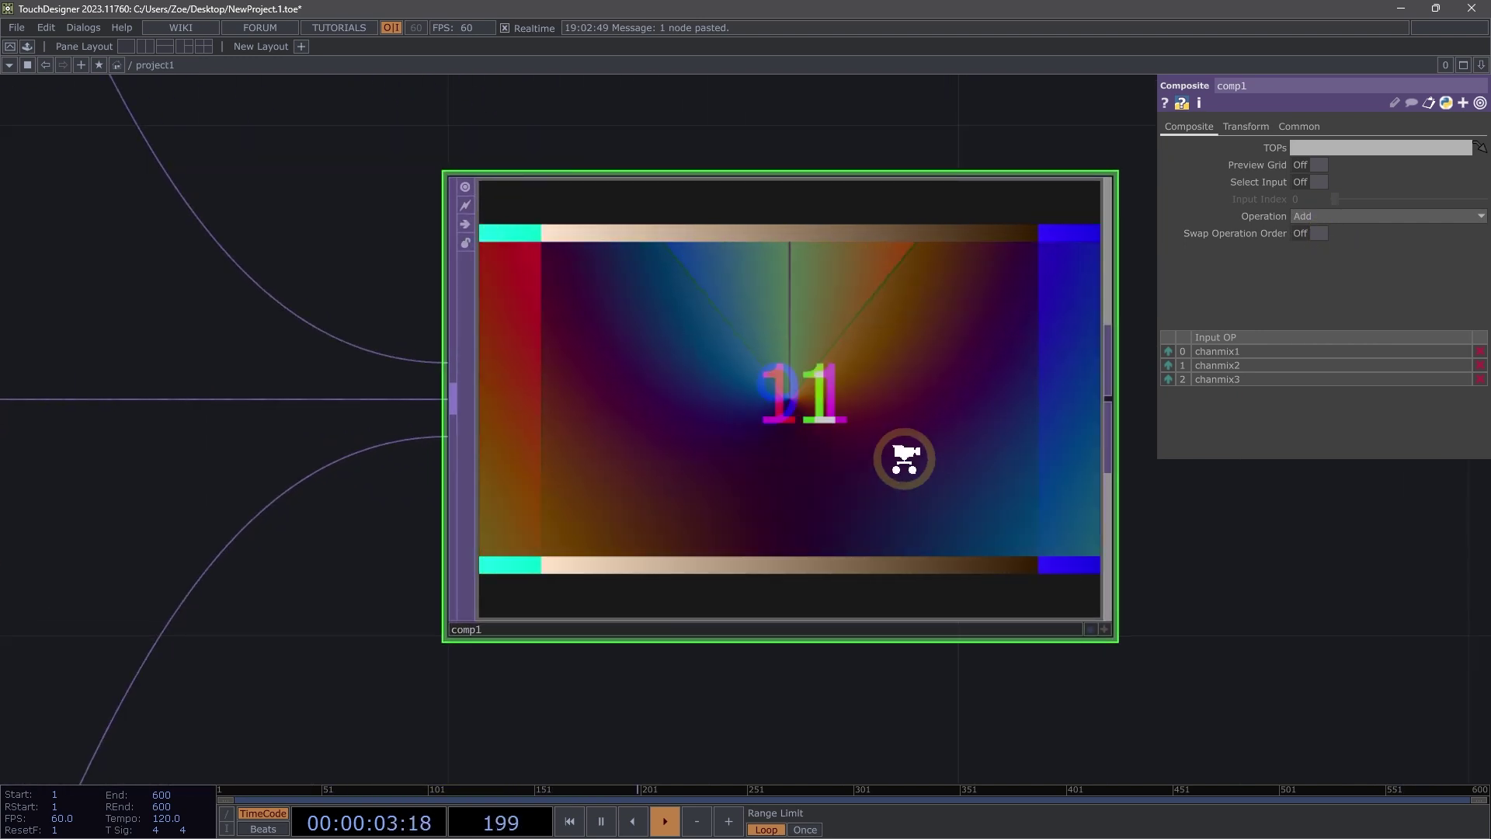
{"action": "scroll", "coordinate": [904, 458], "scroll_direction": "down", "scroll_amount": 5}
{"action": "scroll", "coordinate": [916, 474], "scroll_direction": "up", "scroll_amount": 3}
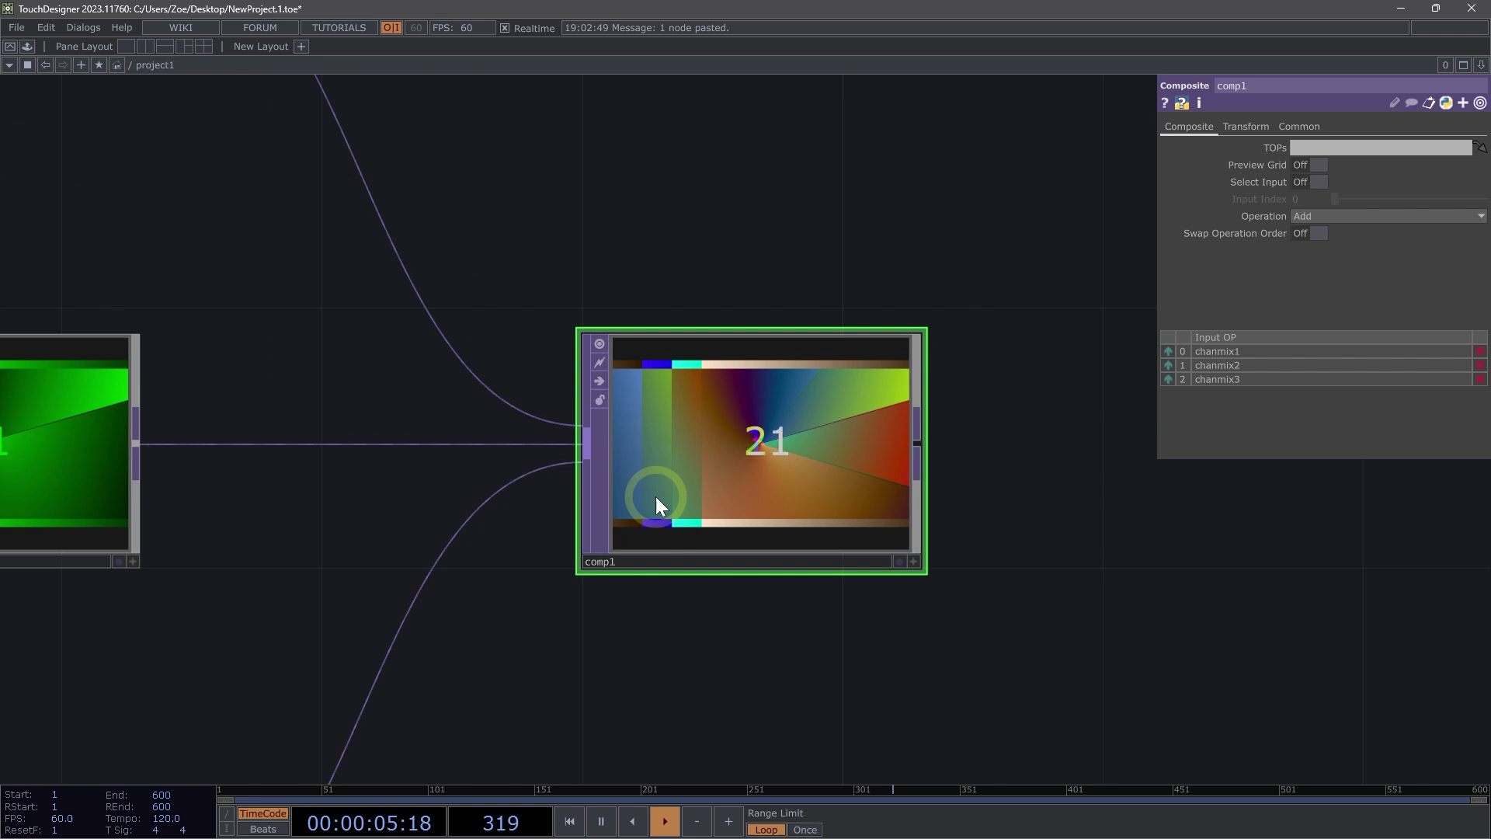
{"action": "scroll", "coordinate": [657, 501], "scroll_direction": "up", "scroll_amount": 2}
{"action": "scroll", "coordinate": [907, 427], "scroll_direction": "up", "scroll_amount": 2}
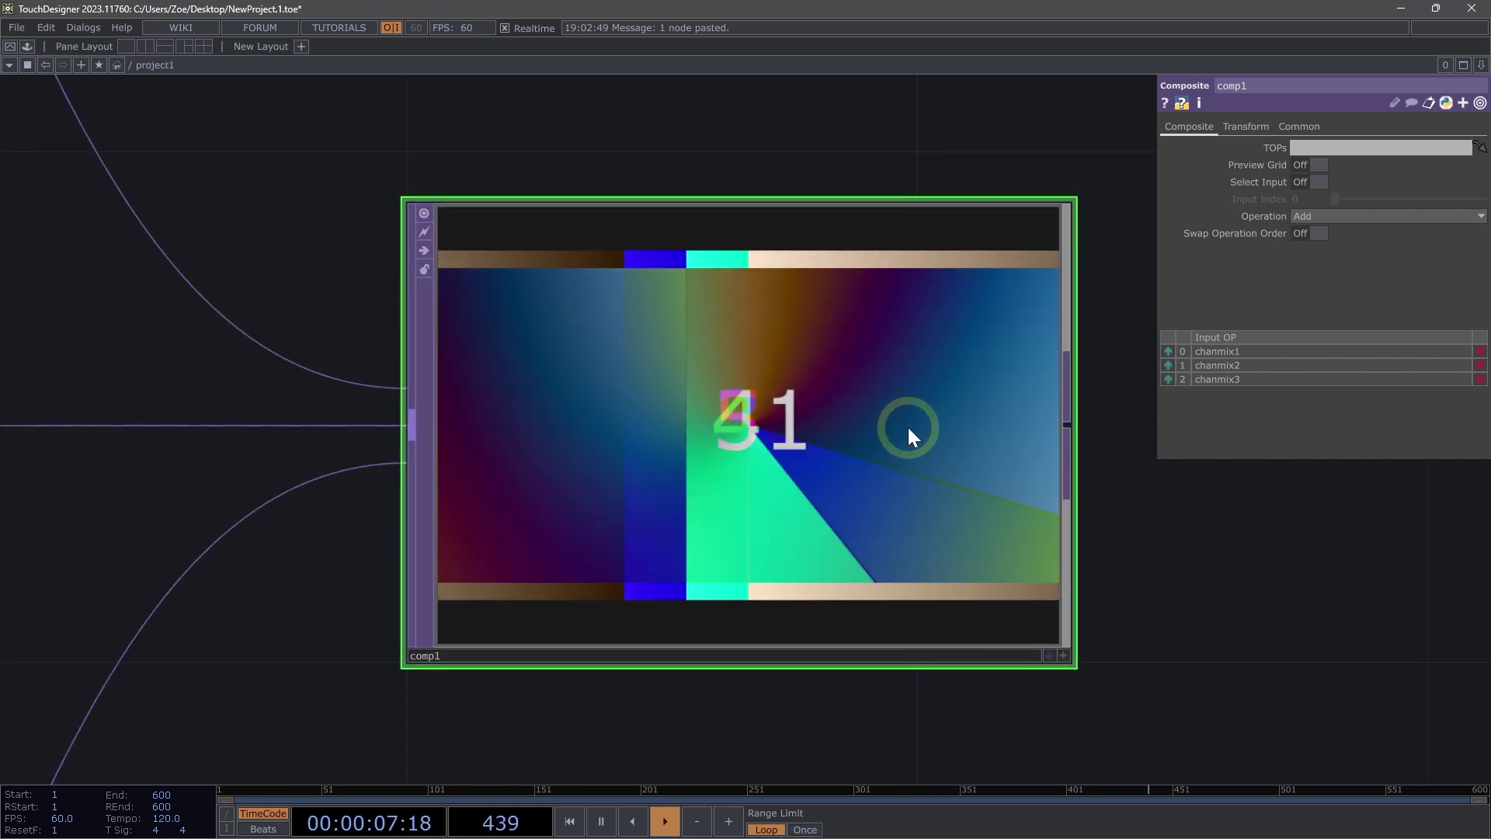
{"action": "scroll", "coordinate": [608, 439], "scroll_direction": "down", "scroll_amount": 2}
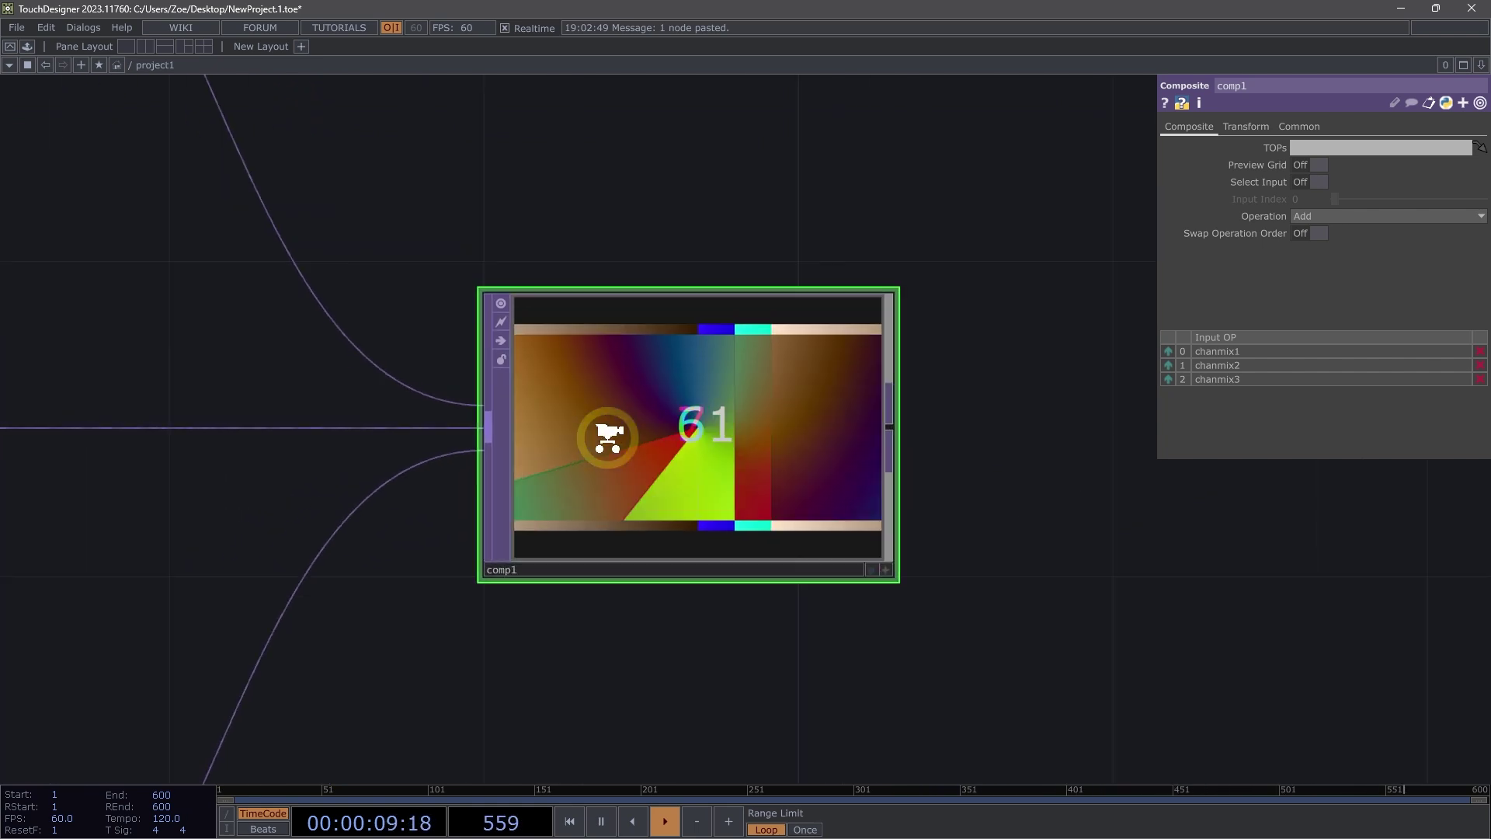
{"action": "scroll", "coordinate": [607, 439], "scroll_direction": "down", "scroll_amount": 6}
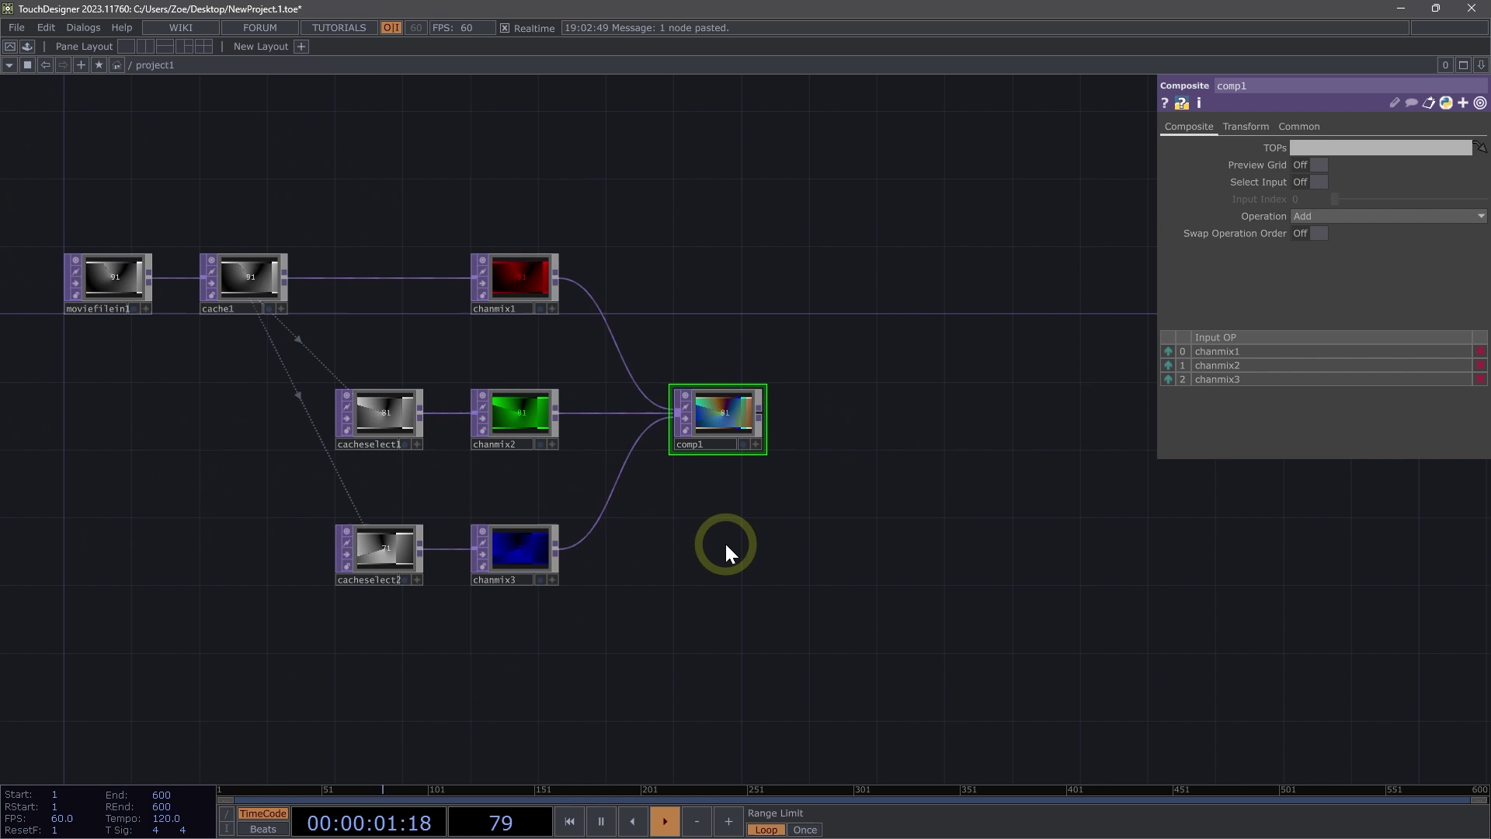
{"action": "left_click_drag", "start_coordinate": [725, 544], "coordinate": [751, 534]}
{"action": "left_click_drag", "start_coordinate": [625, 687], "coordinate": [631, 671]}
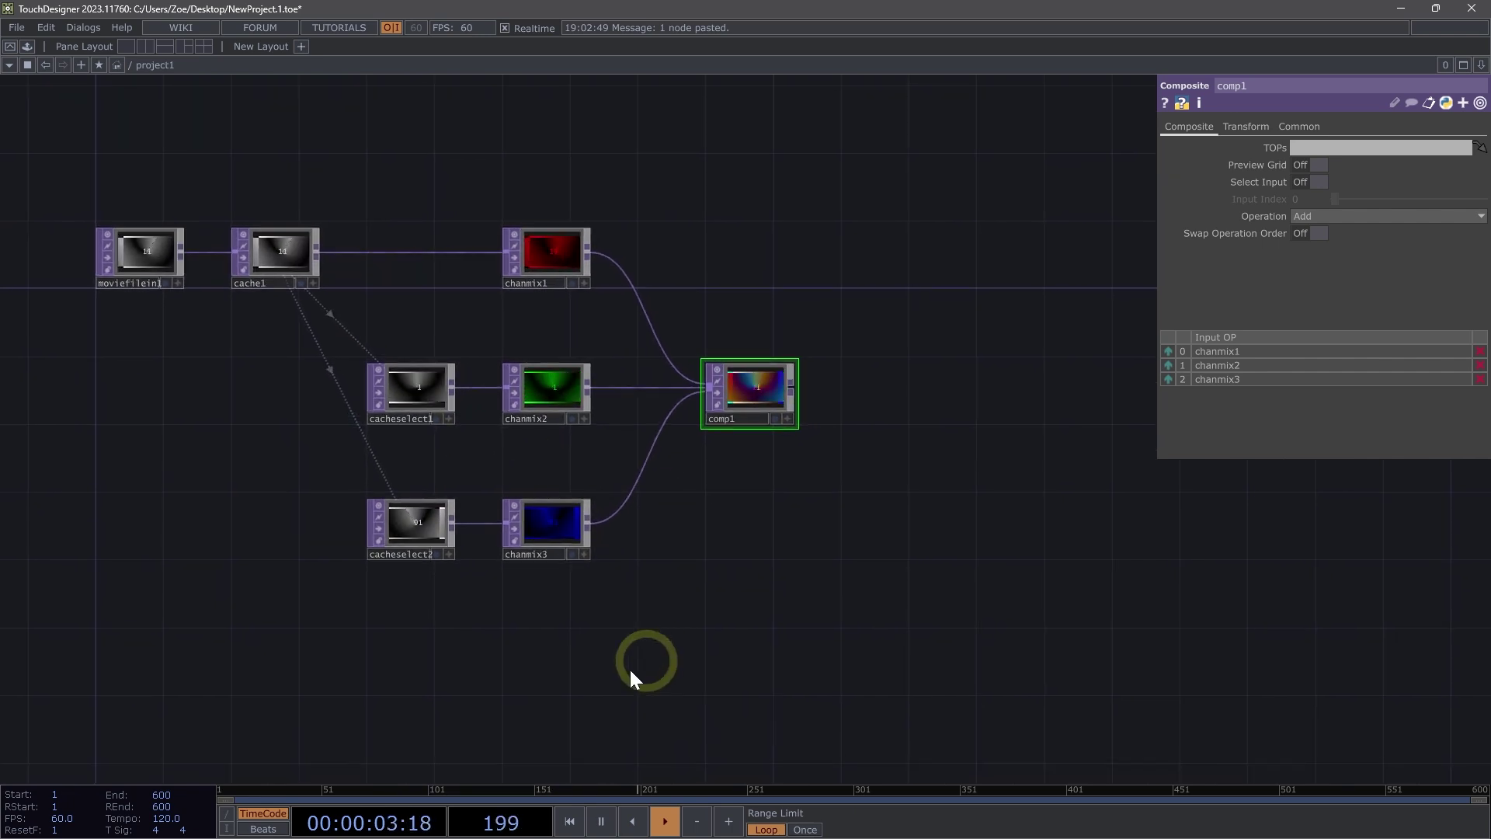
{"action": "left_click_drag", "start_coordinate": [490, 604], "coordinate": [507, 572]}
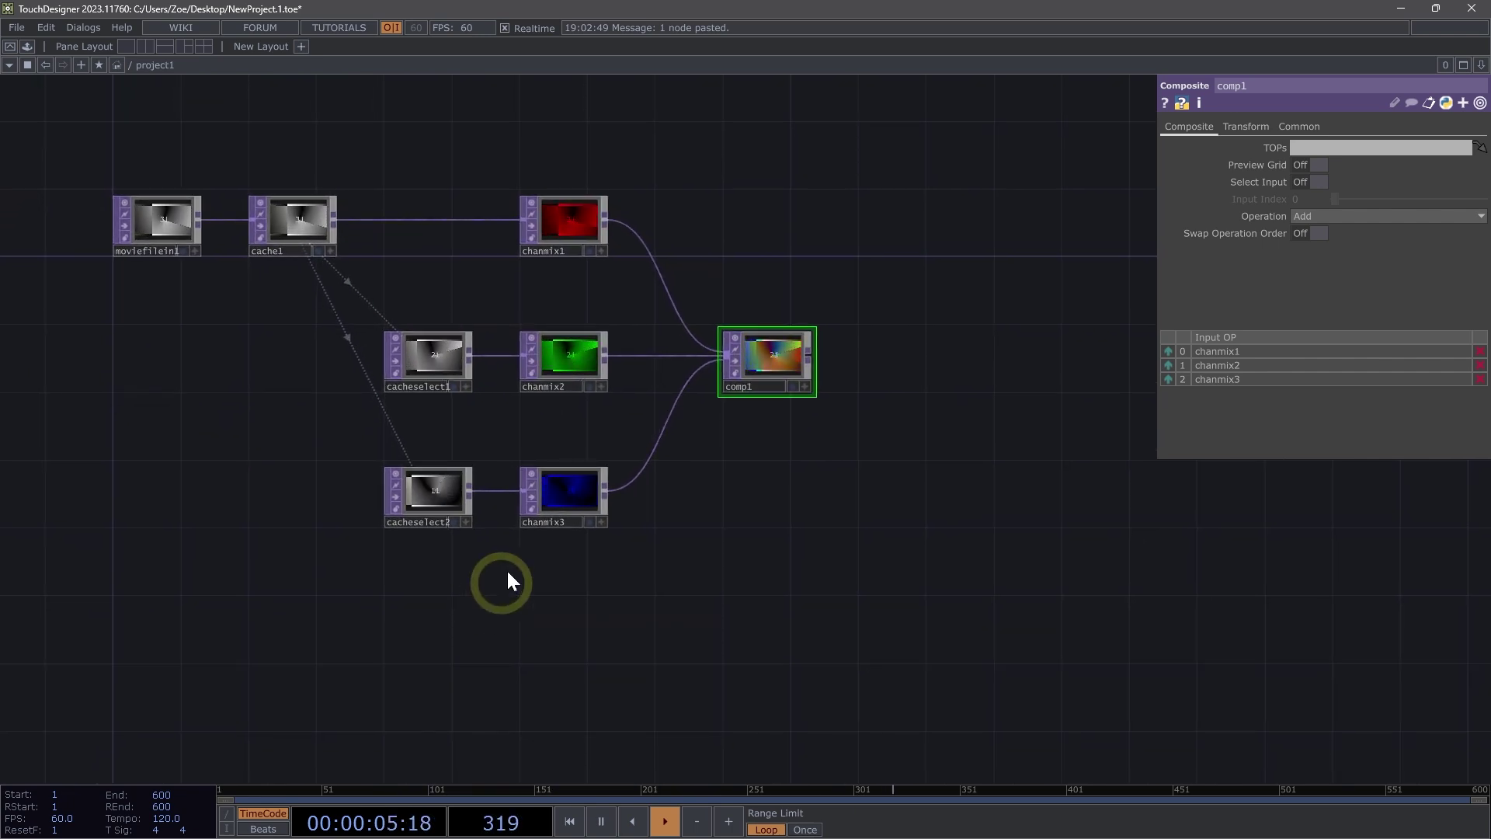
Try to paste a copy of the movie, cache and both Cache Select nodes below the network, and undo the paste
{"action": "left_click", "coordinate": [155, 210]}
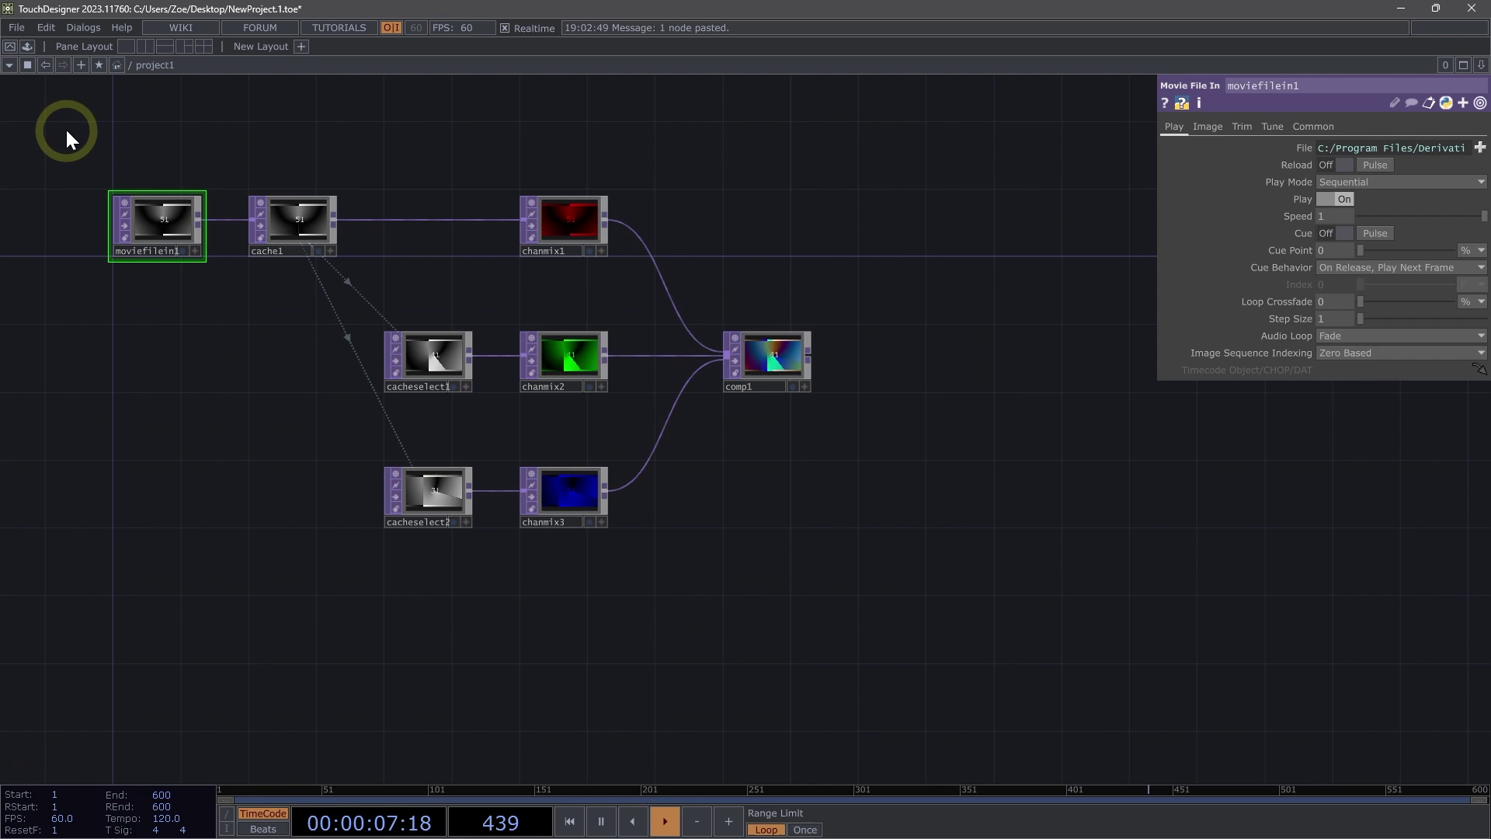
{"action": "left_click_drag", "start_coordinate": [65, 127], "coordinate": [447, 554]}
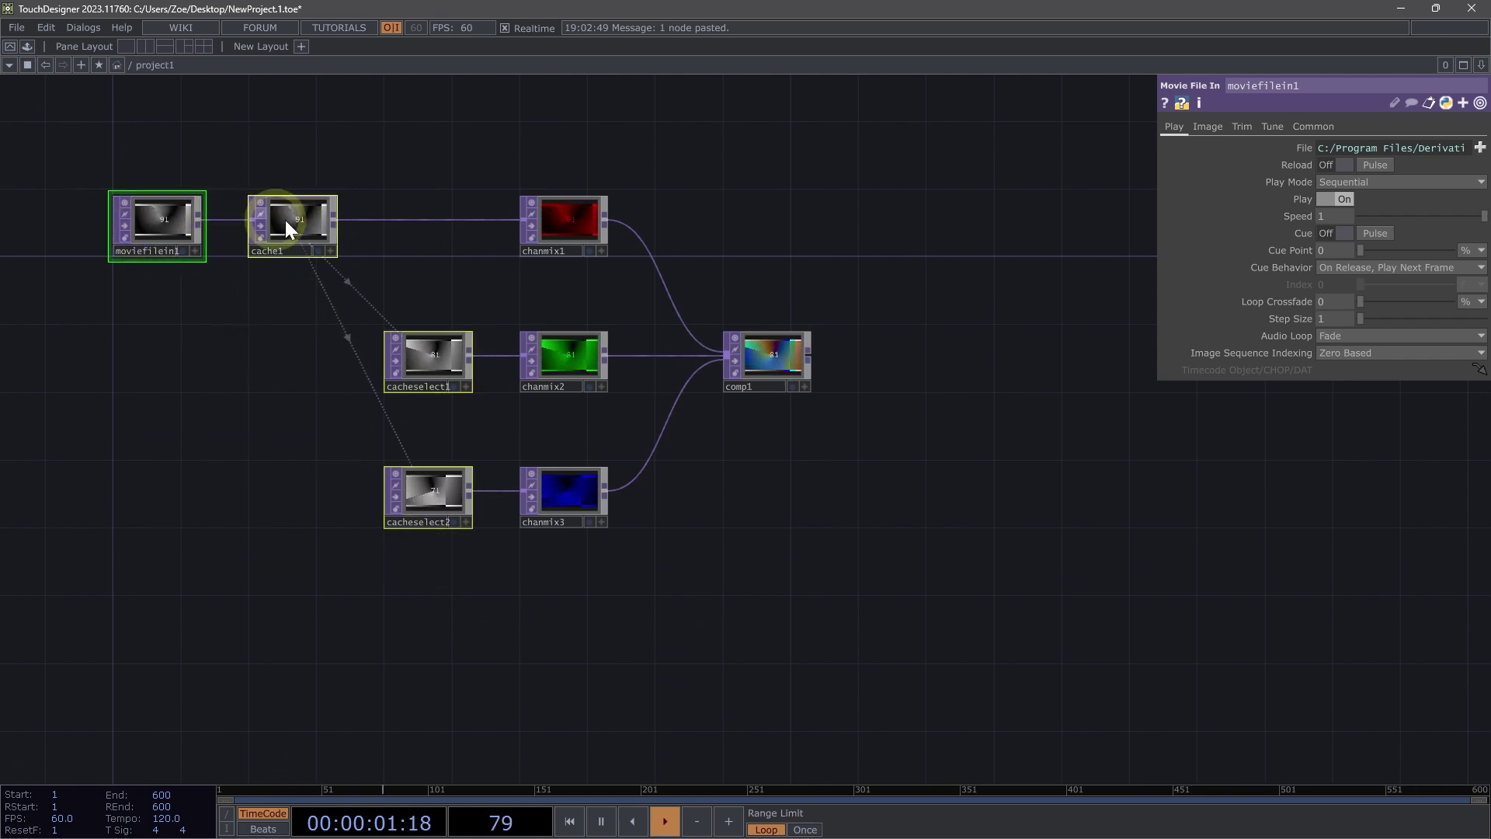
{"action": "scroll", "coordinate": [397, 576], "scroll_direction": "down", "scroll_amount": 1}
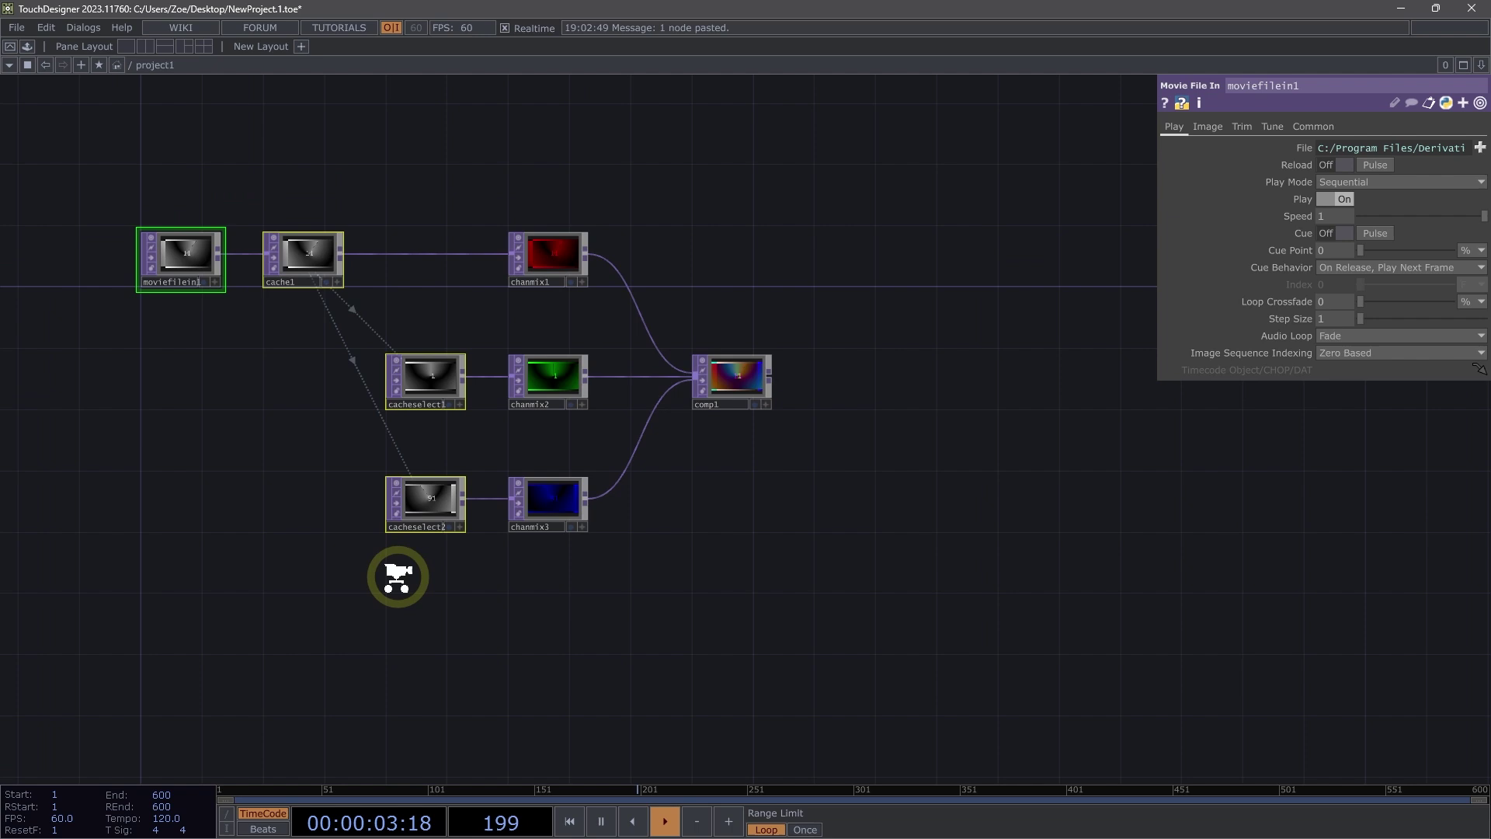
{"action": "scroll", "coordinate": [397, 576], "scroll_direction": "down", "scroll_amount": 2}
{"action": "left_click_drag", "start_coordinate": [379, 681], "coordinate": [381, 543]}
{"action": "key", "text": "ctrl+v"}
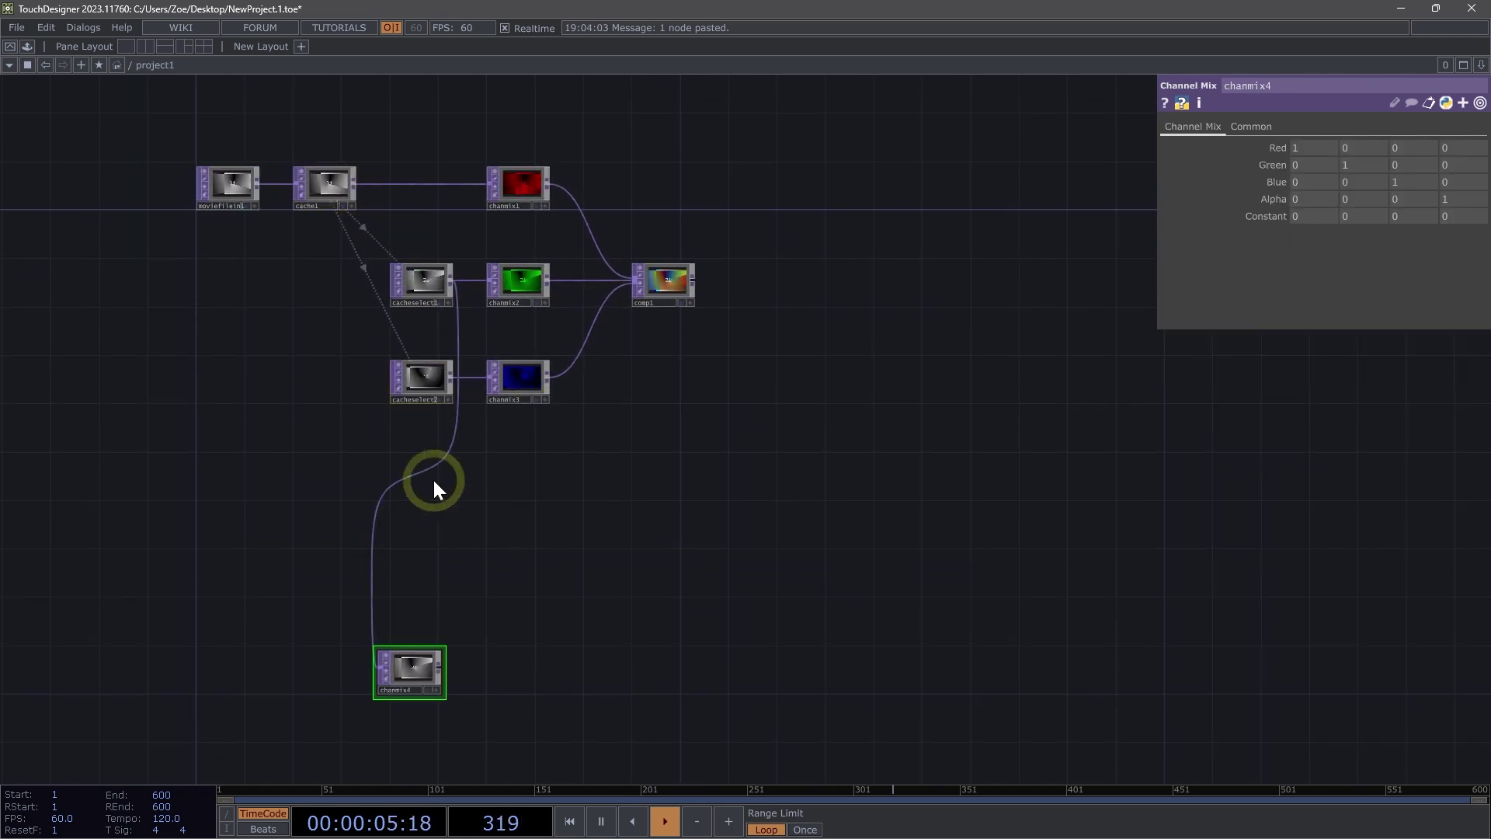
{"action": "key", "text": "ctrl+z"}
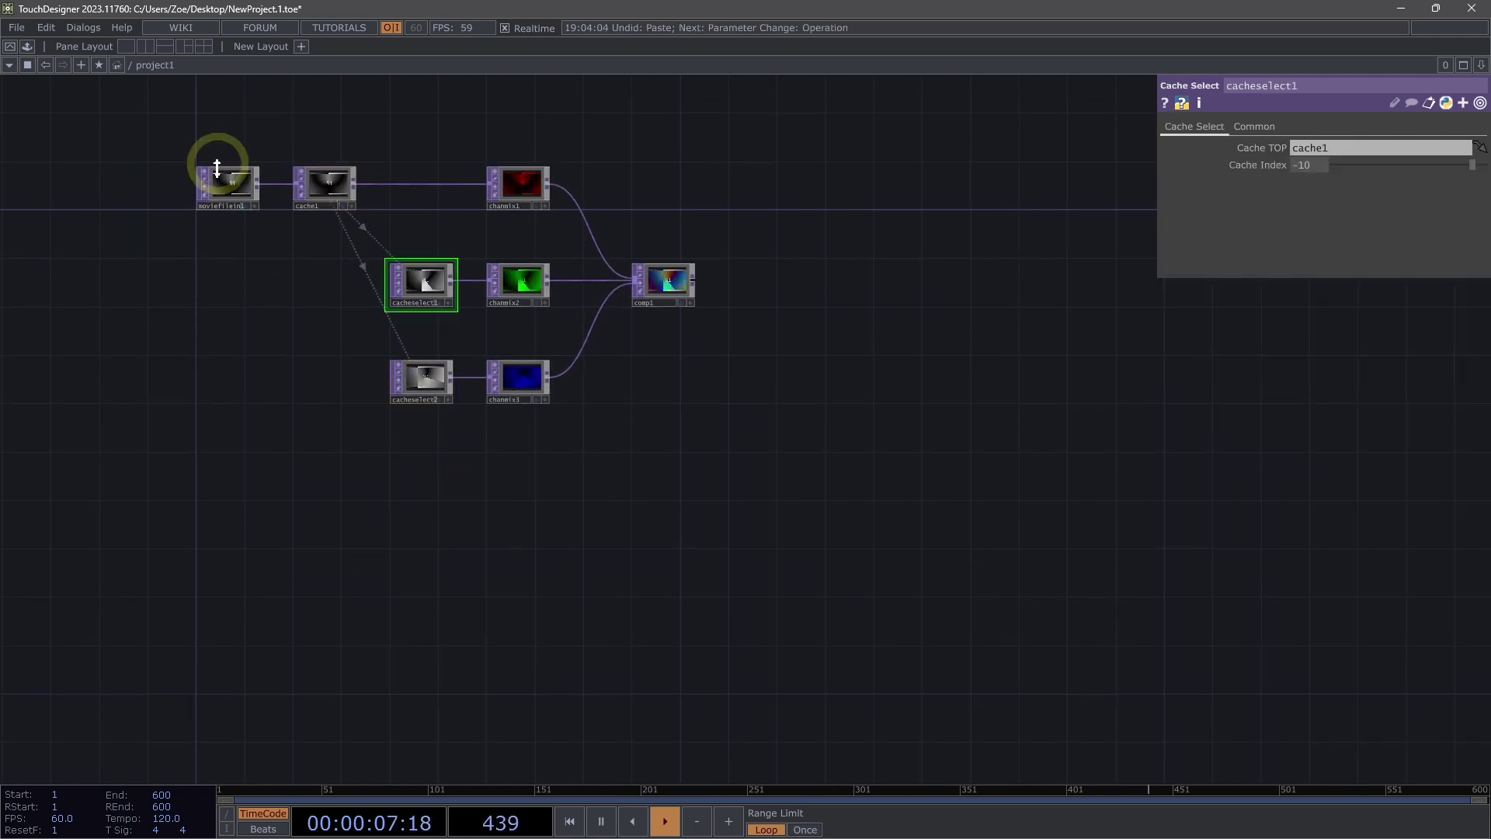
Duplicate moviefilein1, cache1, cacheselect1 and cacheselect2 together and place the copies below the existing network
{"action": "left_click", "coordinate": [217, 168]}
{"action": "left_click_drag", "start_coordinate": [176, 110], "coordinate": [463, 453]}
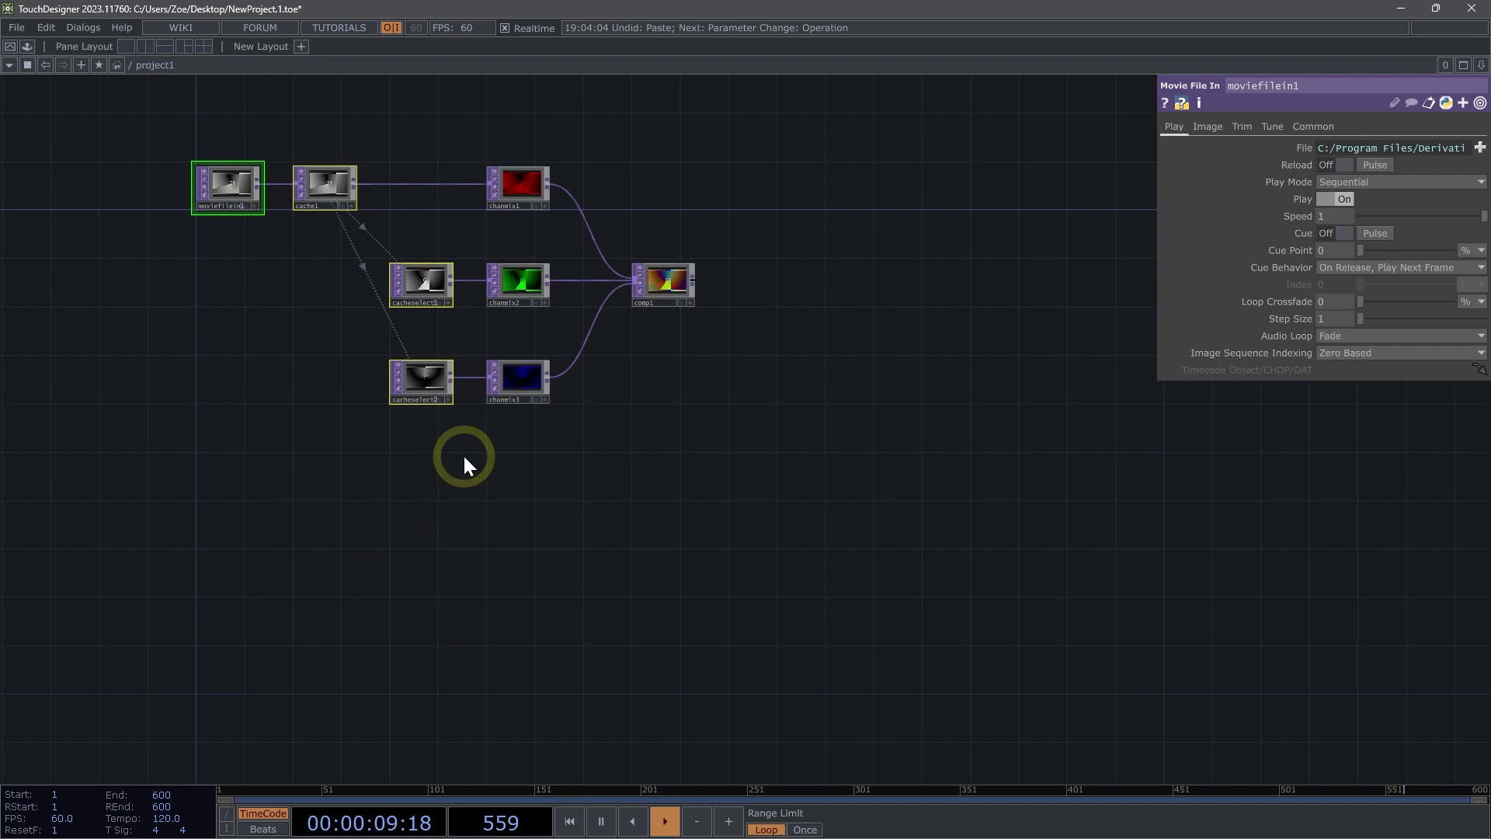
{"action": "key", "text": "ctrl+c"}
{"action": "key", "text": "ctrl+v"}
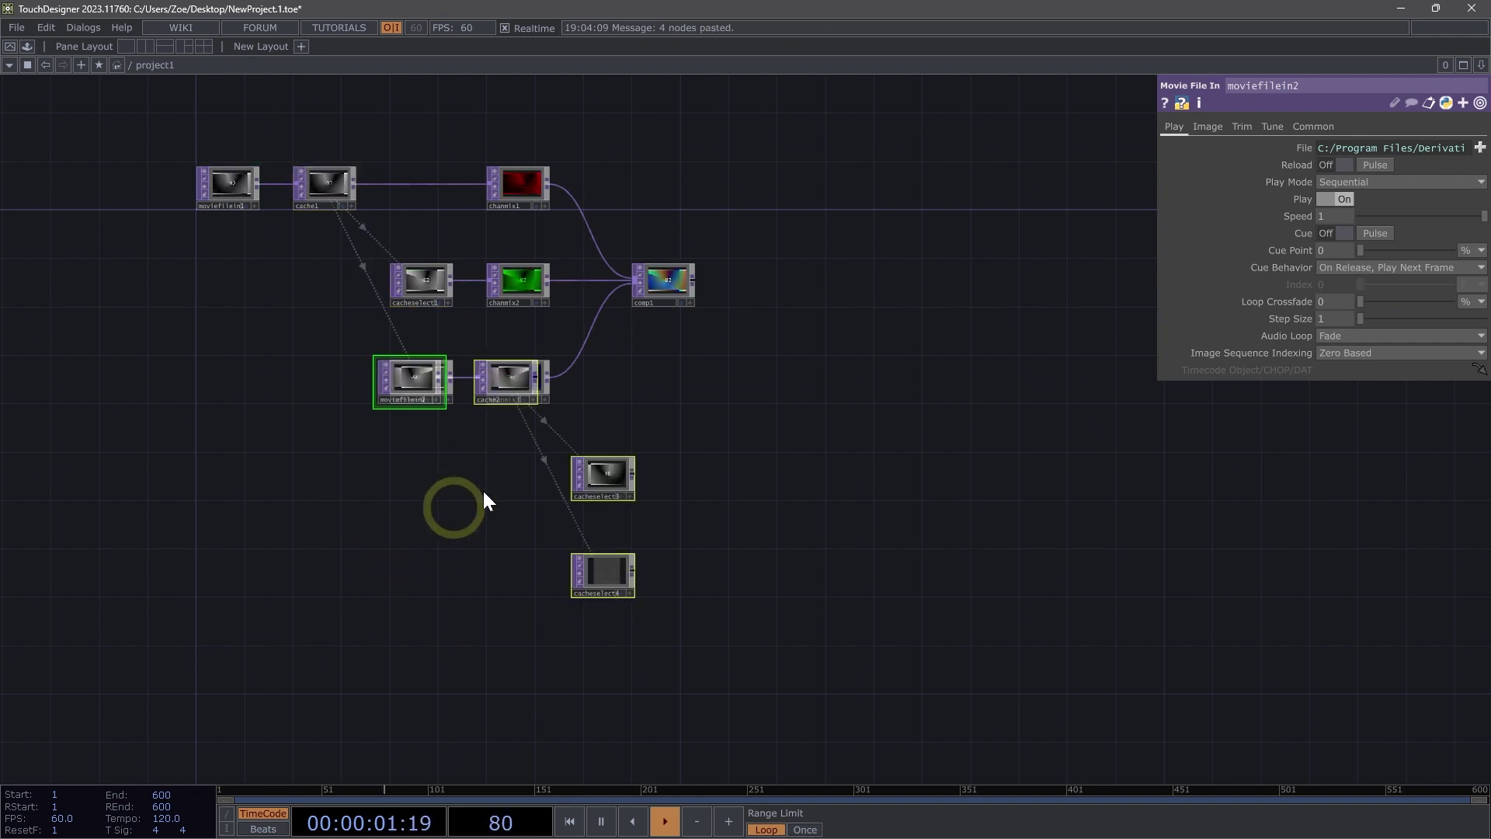
{"action": "left_click_drag", "start_coordinate": [418, 387], "coordinate": [231, 538]}
{"action": "left_click_drag", "start_coordinate": [531, 506], "coordinate": [495, 484]}
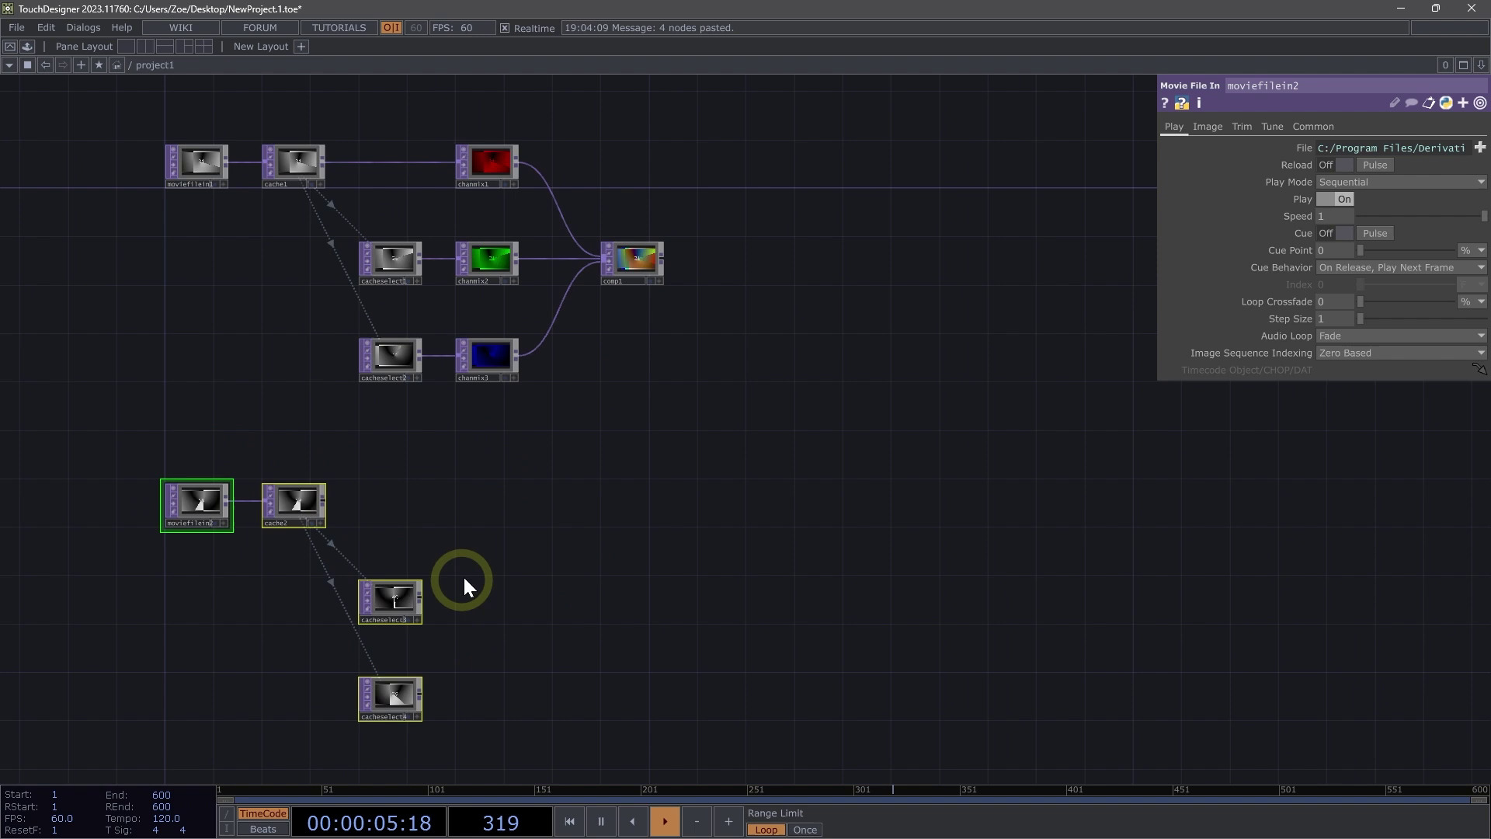
Add a Reorder TOP beside the copied cacheselect3 node
{"action": "left_click_drag", "start_coordinate": [465, 576], "coordinate": [489, 498]}
{"action": "scroll", "coordinate": [208, 571], "scroll_direction": "up", "scroll_amount": 6}
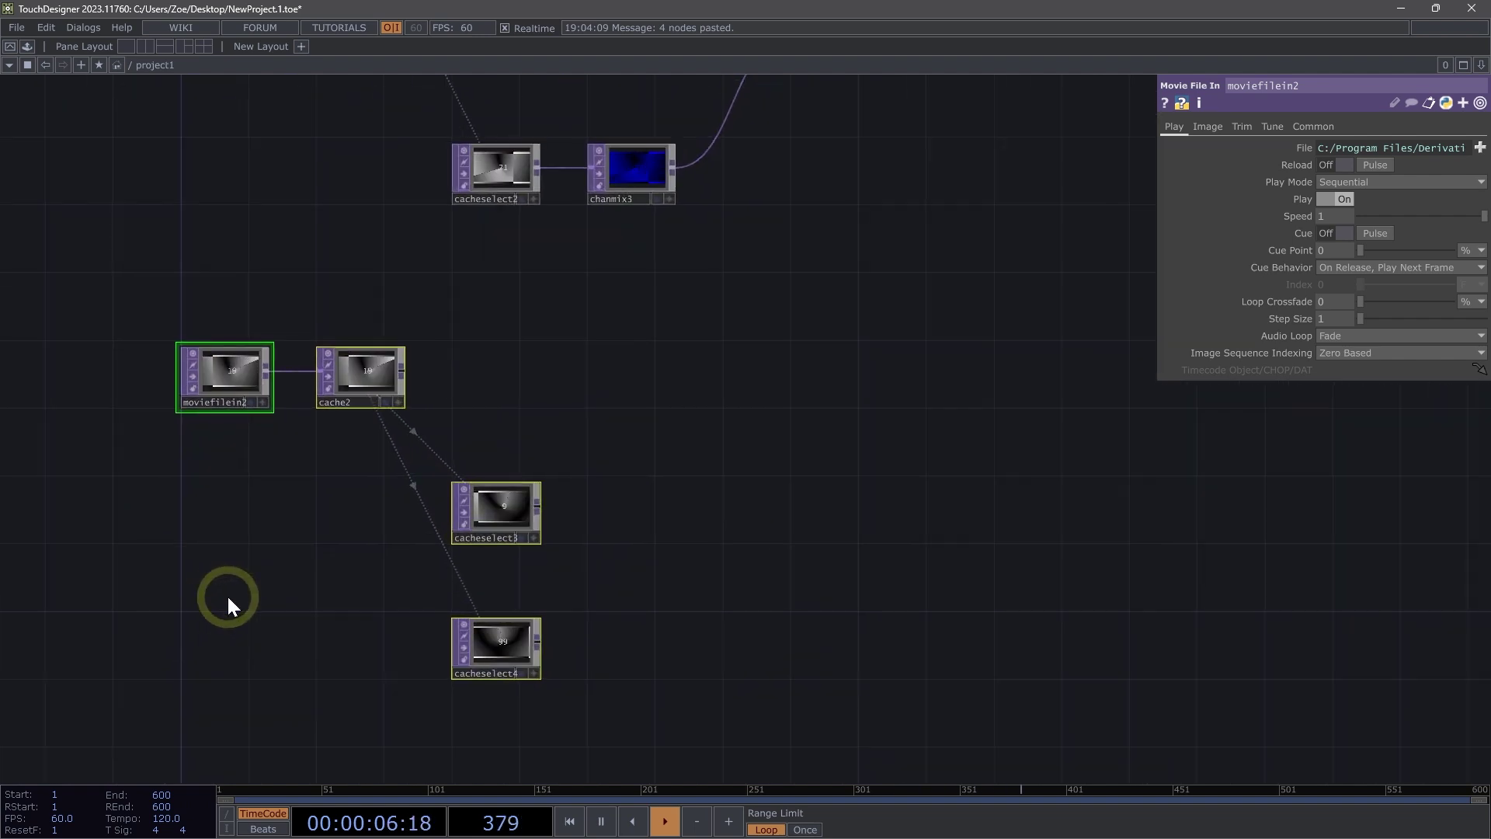
{"action": "left_click", "coordinate": [433, 420]}
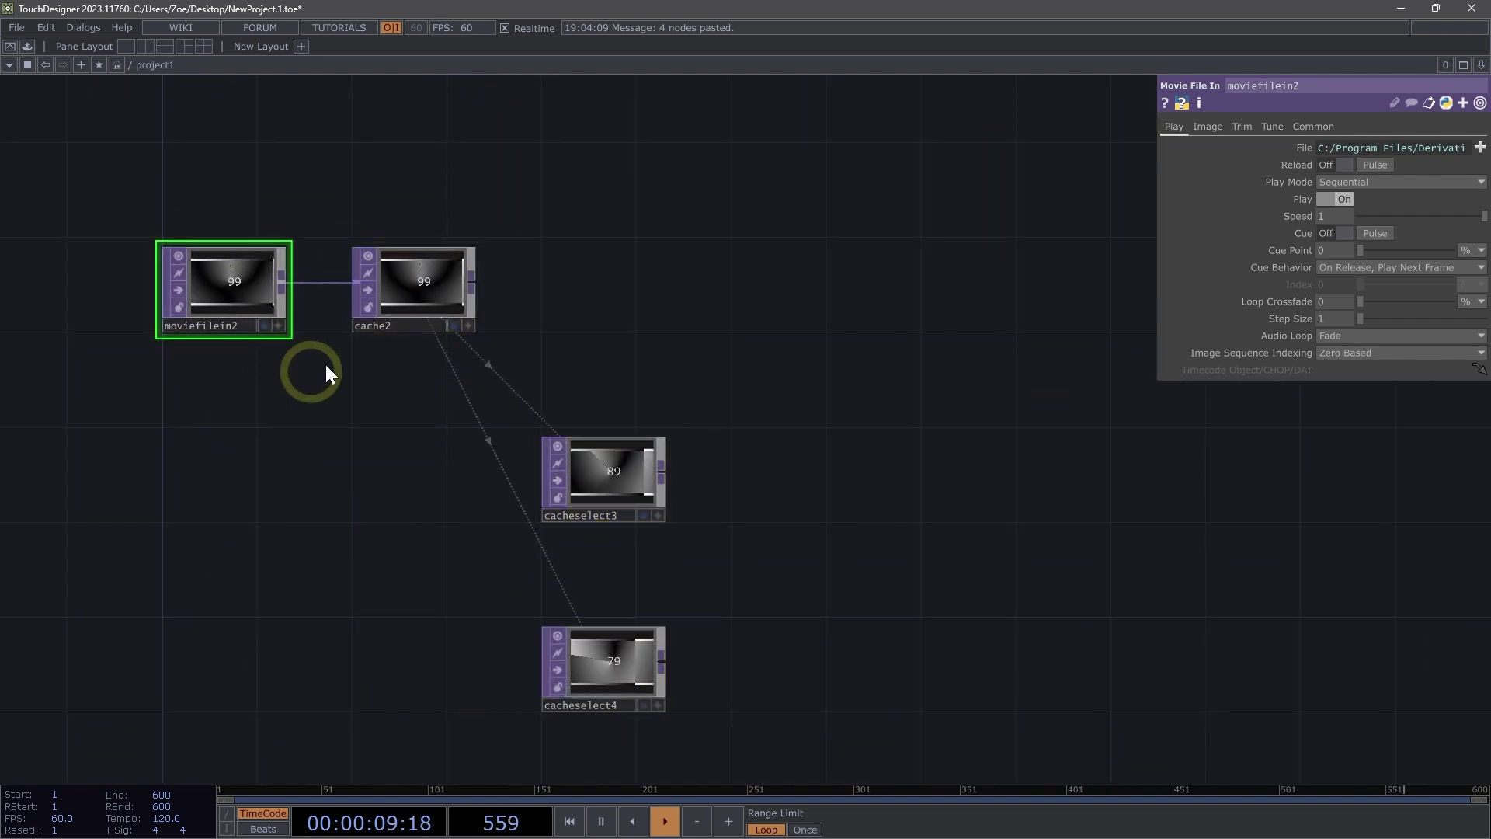
{"action": "left_click_drag", "start_coordinate": [845, 509], "coordinate": [781, 487]}
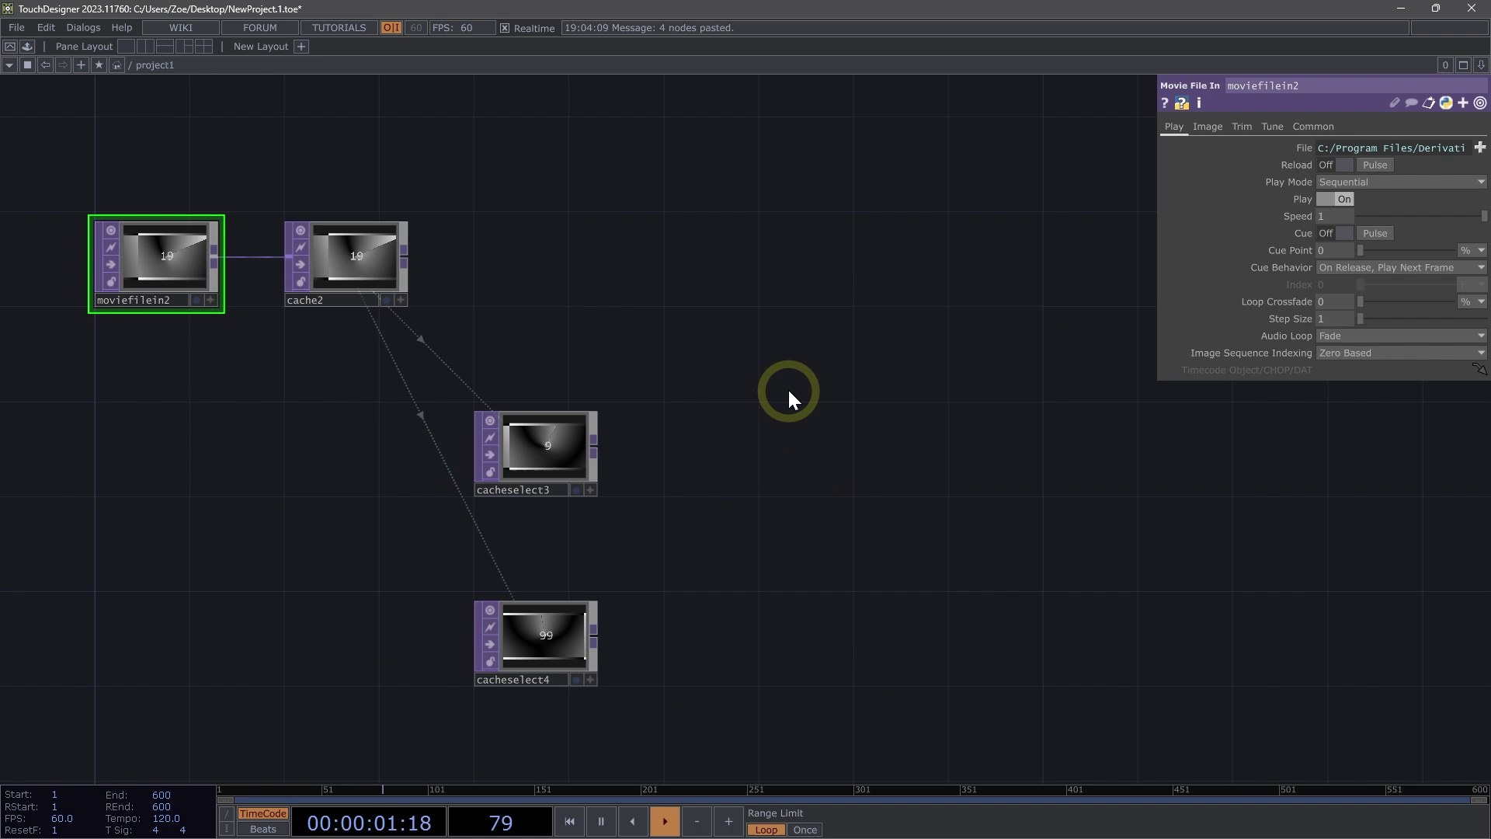
{"action": "key", "text": "Tab"}
{"action": "type", "text": "re"}
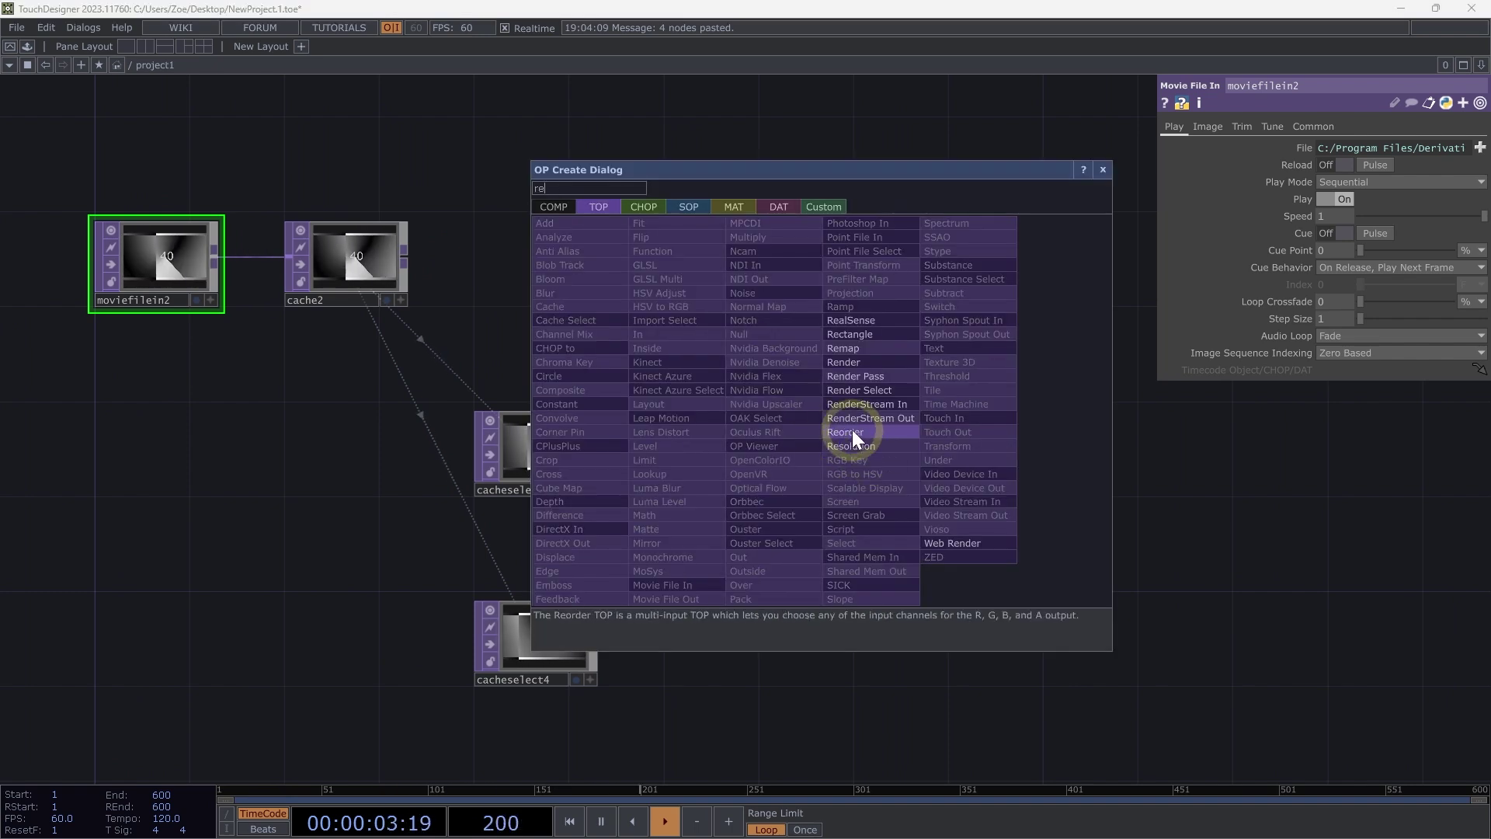
{"action": "left_click", "coordinate": [851, 432]}
{"action": "left_click", "coordinate": [864, 450]}
{"action": "left_click_drag", "start_coordinate": [864, 449], "coordinate": [822, 439]}
Connect cache2, cacheselect3 and cacheselect4 to the first, second and third inputs of reorder1
{"action": "scroll", "coordinate": [822, 440], "scroll_direction": "down", "scroll_amount": 4}
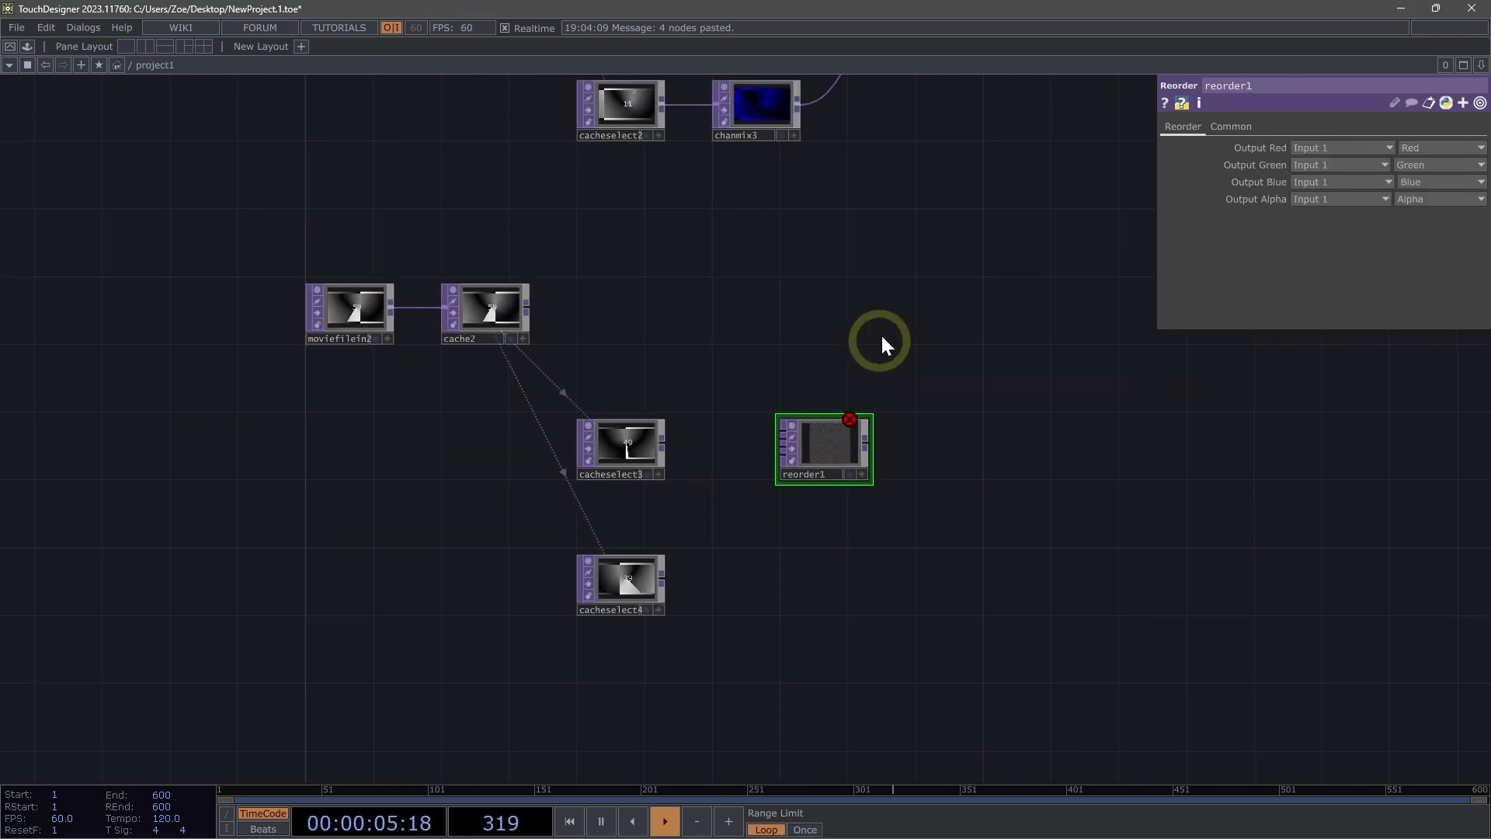
{"action": "left_click_drag", "start_coordinate": [881, 333], "coordinate": [746, 539]}
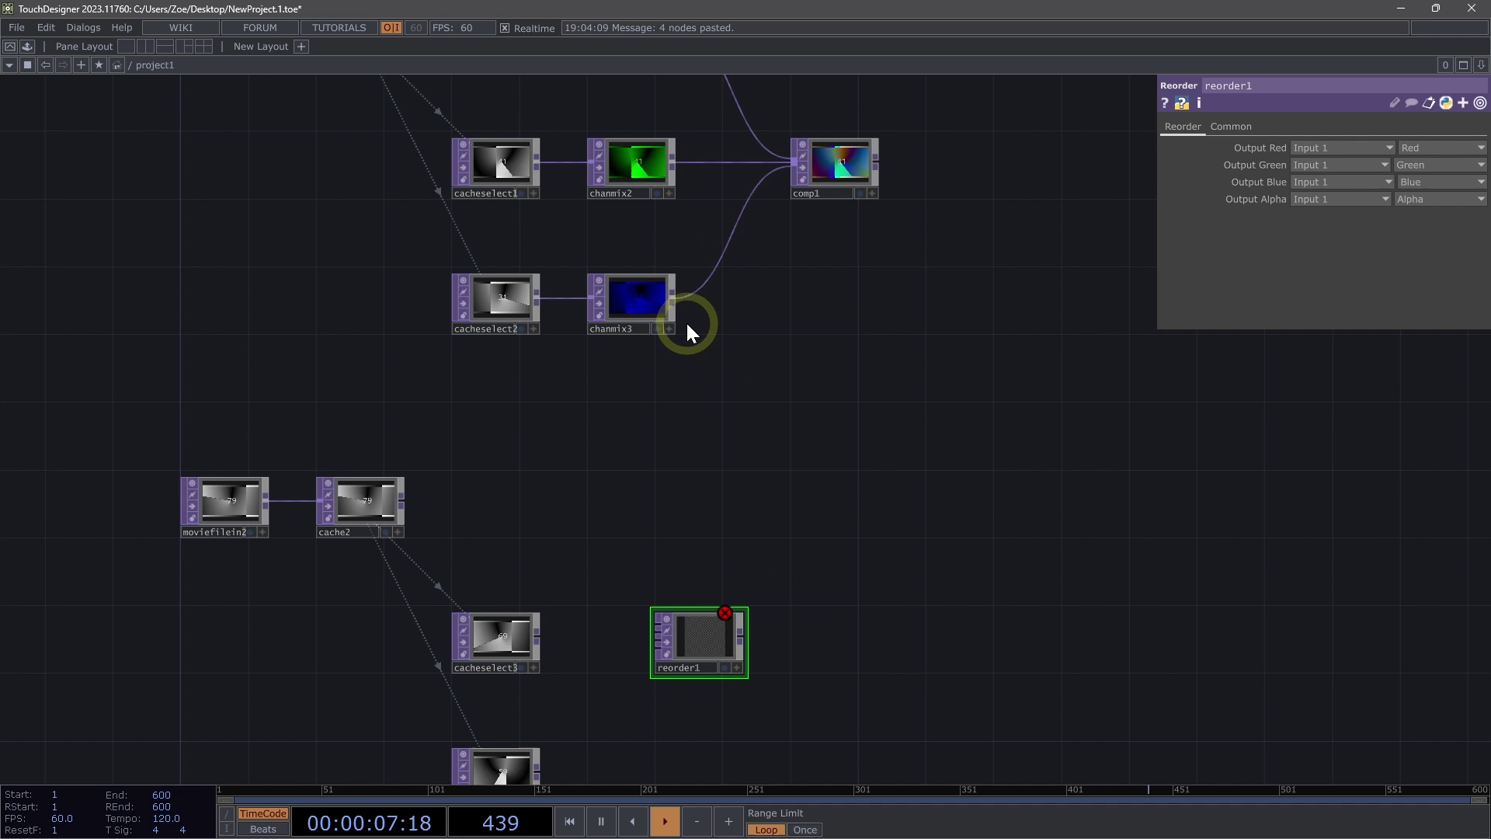
{"action": "left_click_drag", "start_coordinate": [738, 476], "coordinate": [700, 459]}
{"action": "left_click_drag", "start_coordinate": [698, 683], "coordinate": [729, 400]}
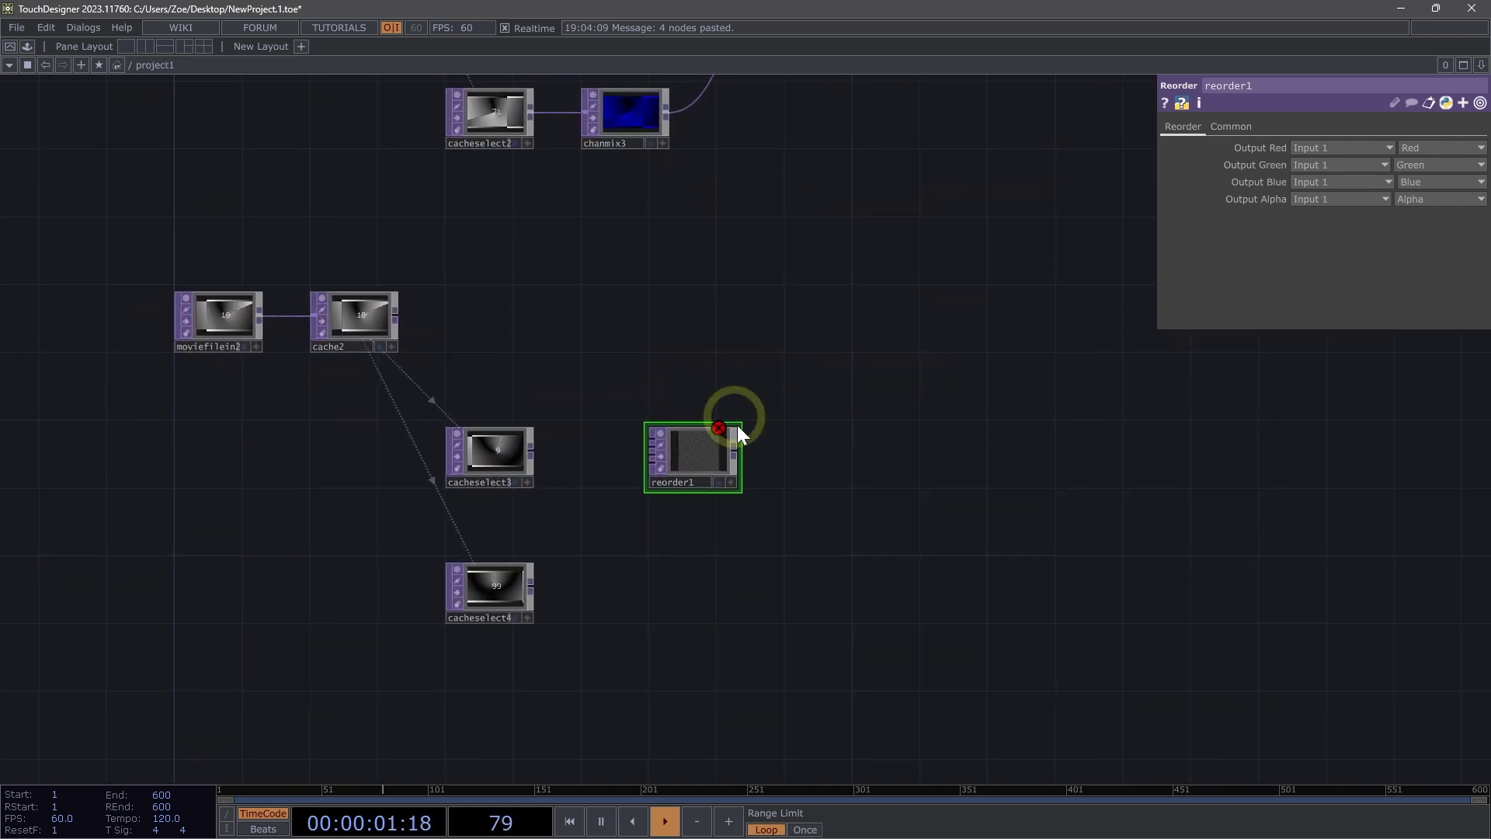
{"action": "scroll", "coordinate": [584, 435], "scroll_direction": "up", "scroll_amount": 3}
{"action": "left_click_drag", "start_coordinate": [584, 435], "coordinate": [669, 431]}
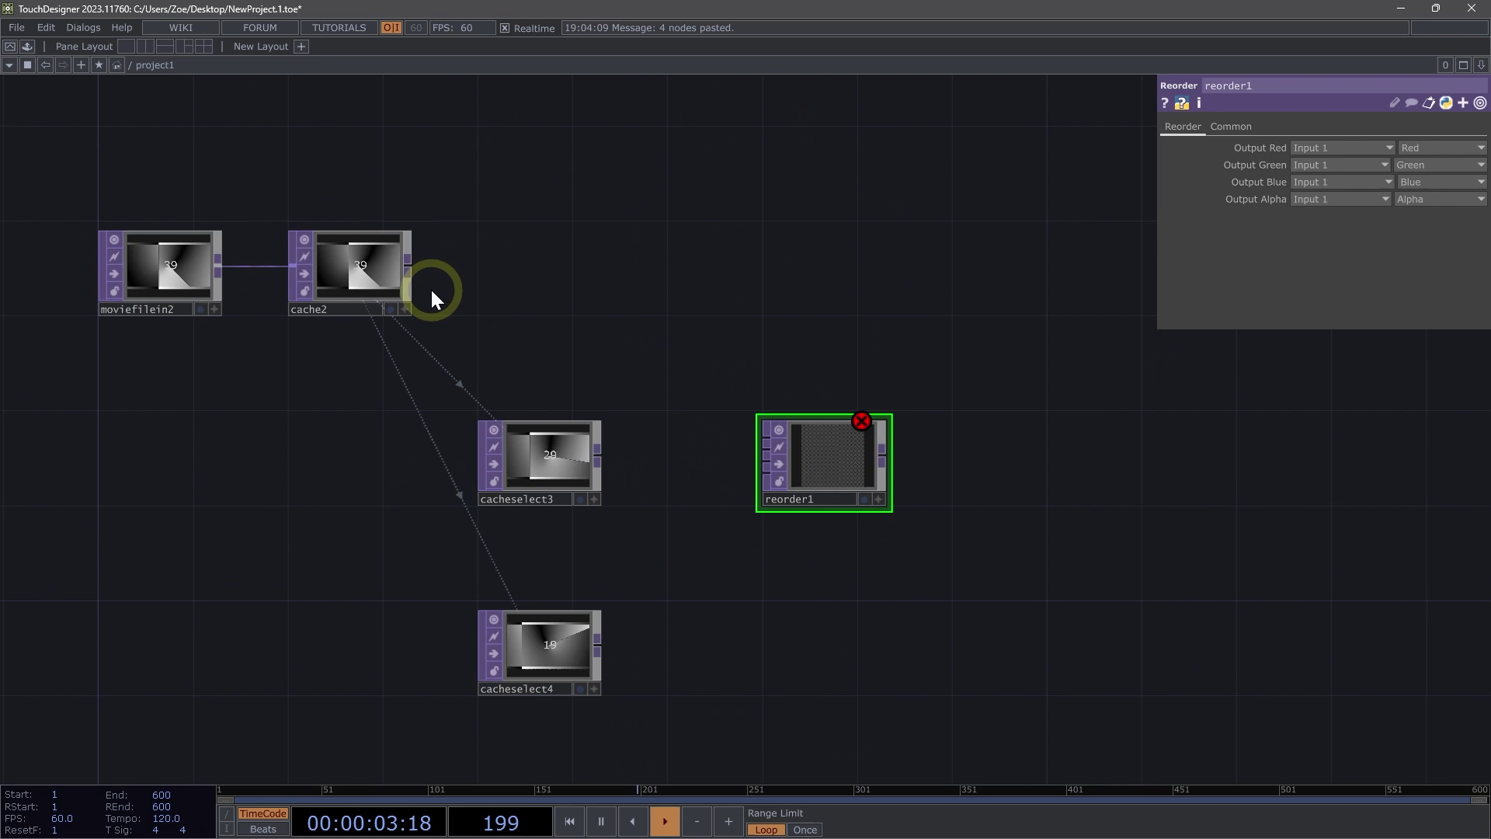
{"action": "left_click", "coordinate": [410, 261]}
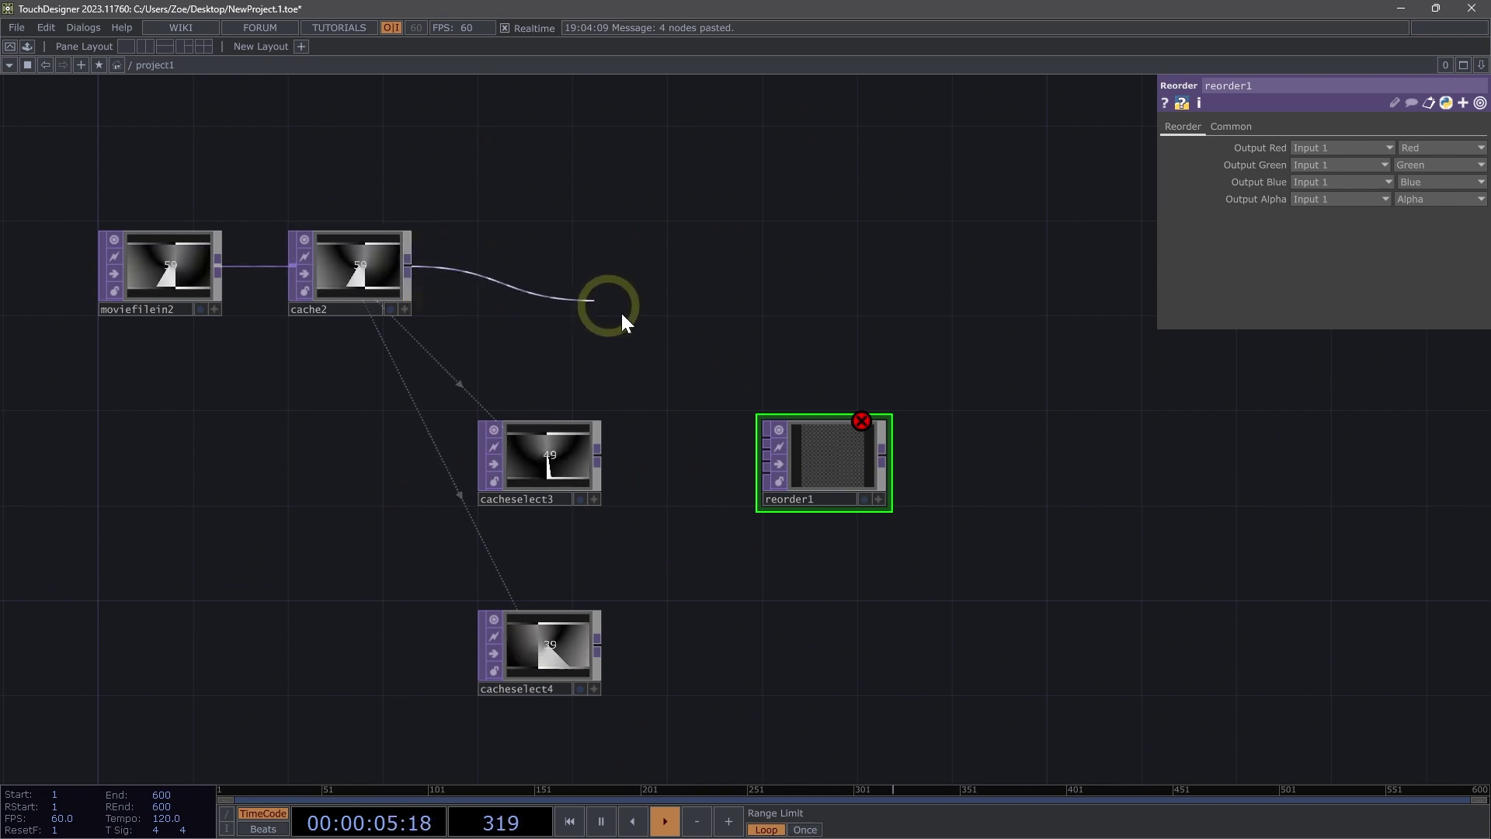
{"action": "left_click", "coordinate": [757, 439]}
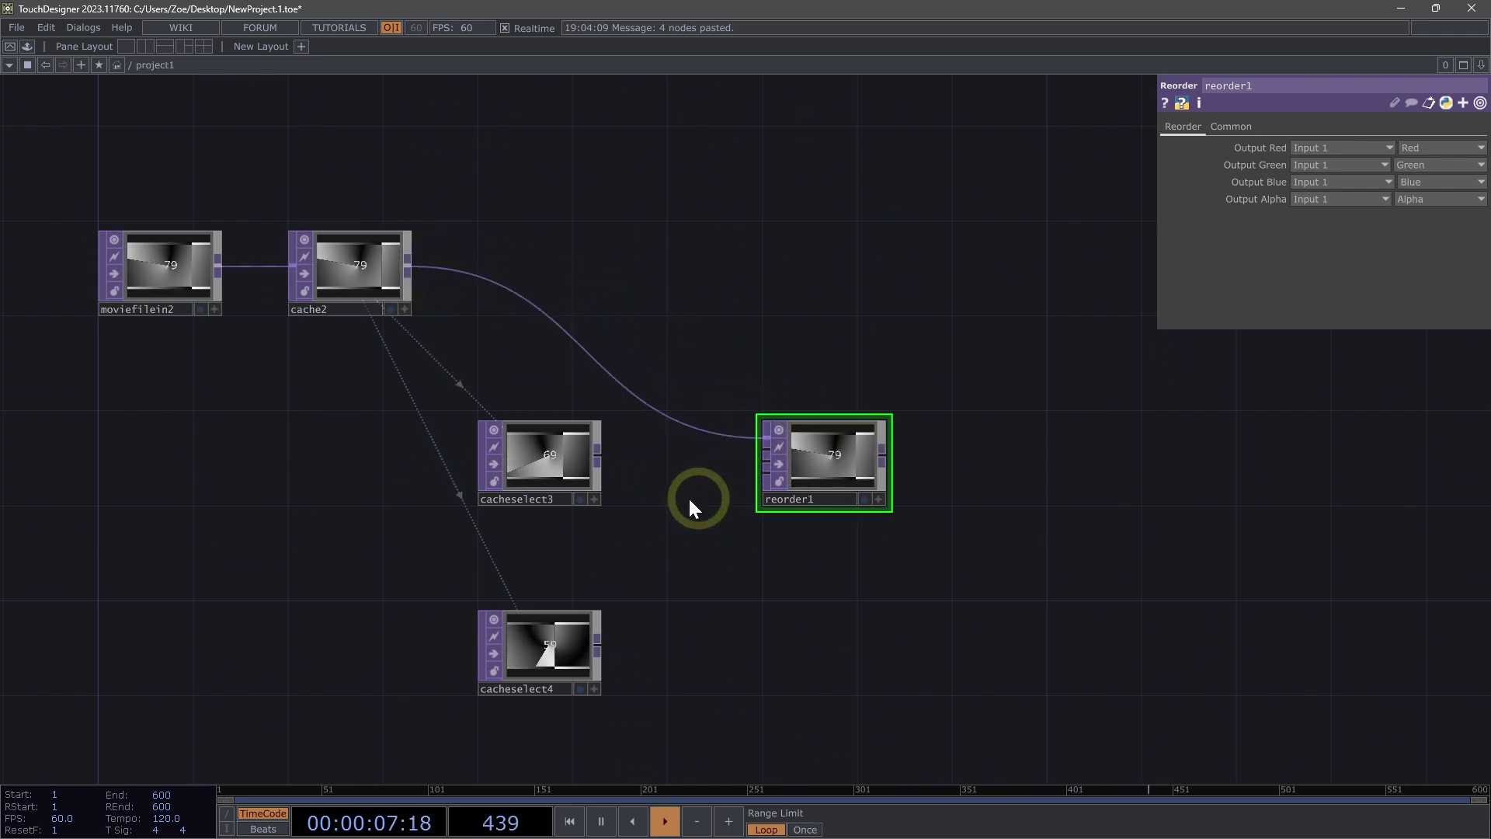
{"action": "left_click", "coordinate": [598, 464]}
{"action": "left_click", "coordinate": [771, 463]}
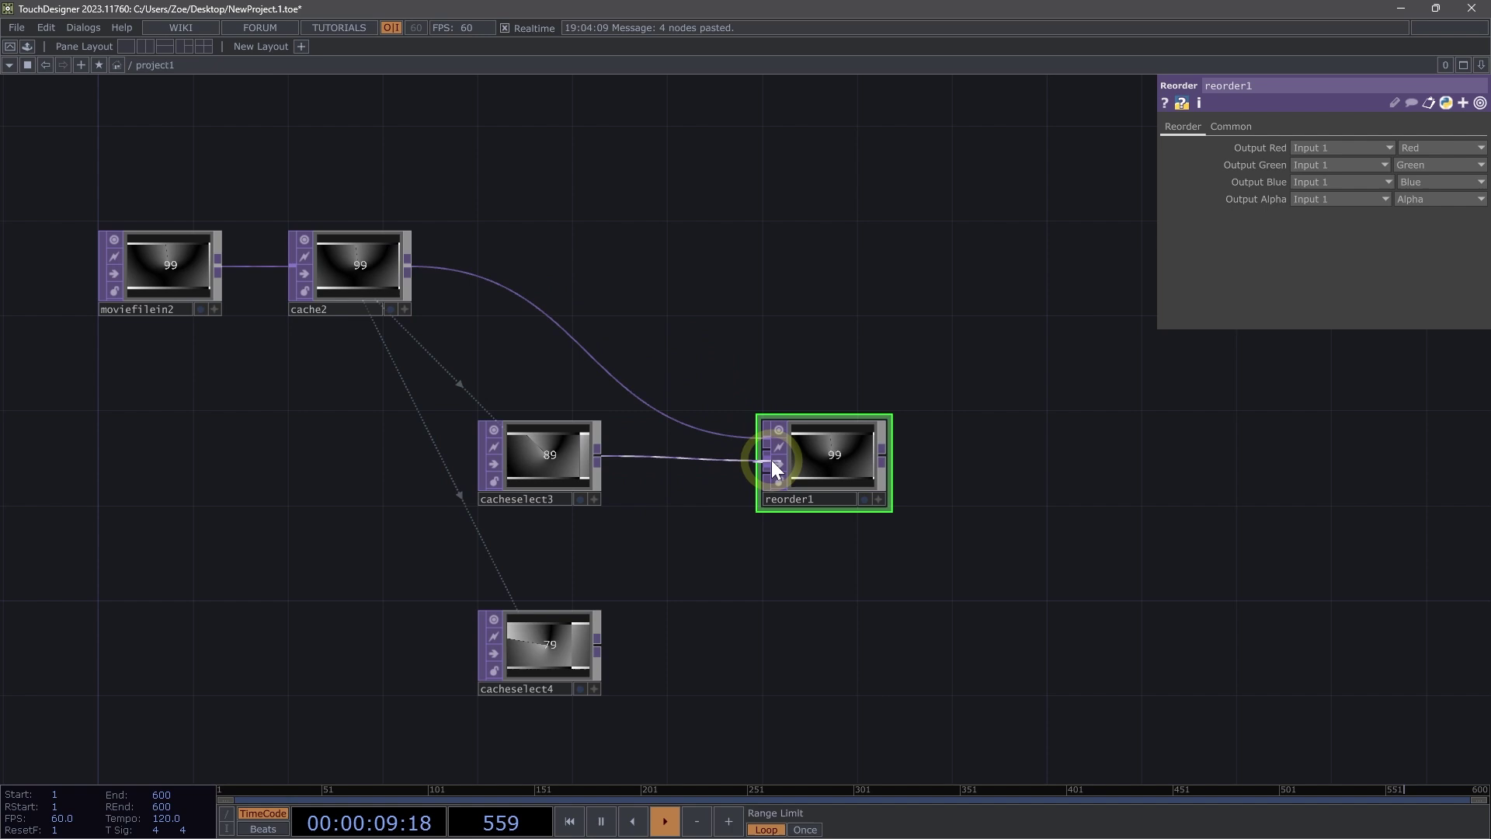
{"action": "left_click", "coordinate": [600, 644]}
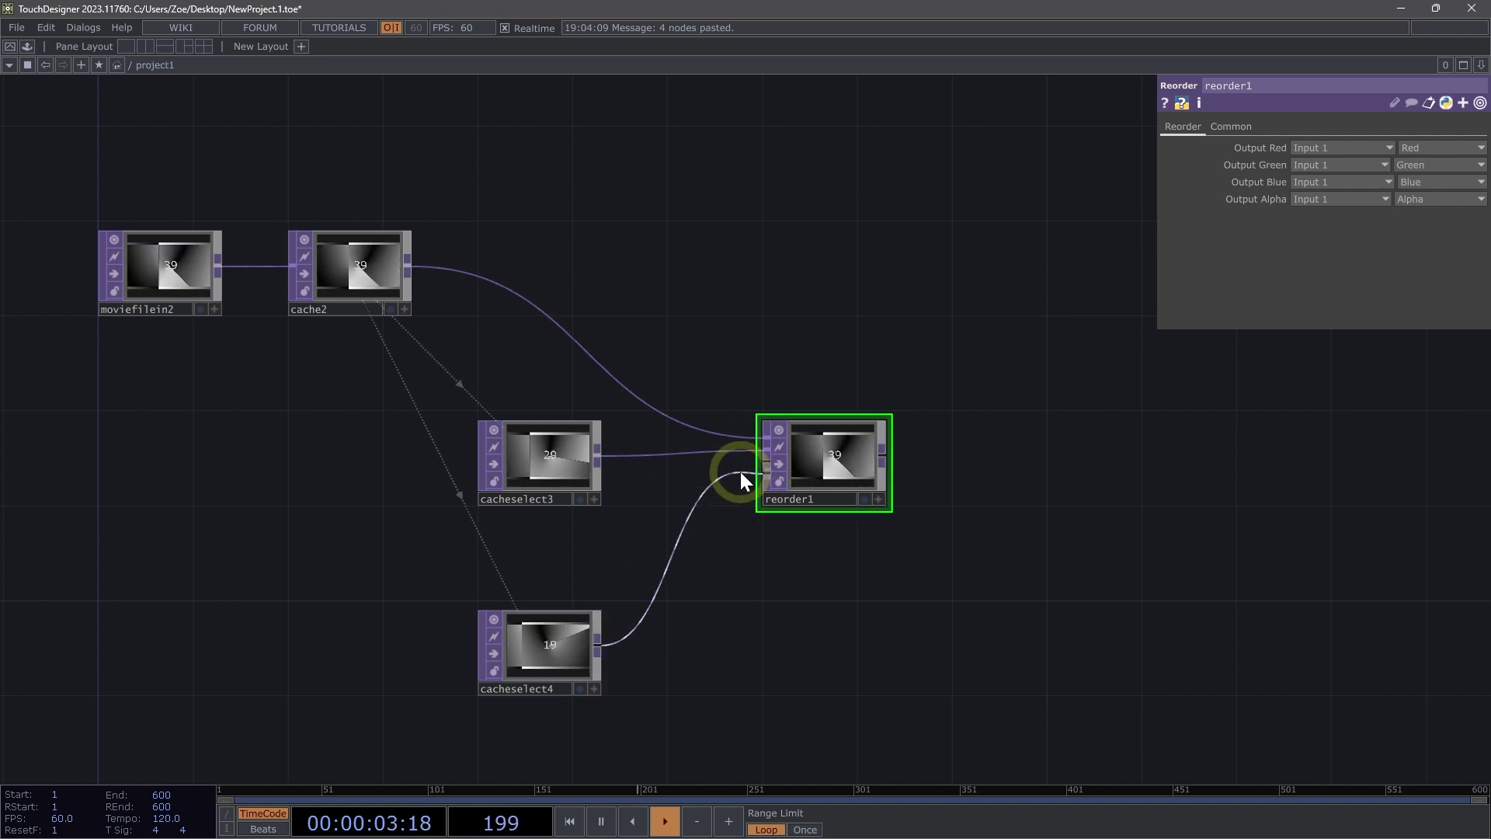
{"action": "left_click", "coordinate": [766, 464]}
Set reorder1's Output Green to take its channel from Input 2 and Output Blue from Input 3
{"action": "scroll", "coordinate": [829, 498], "scroll_direction": "up", "scroll_amount": 1}
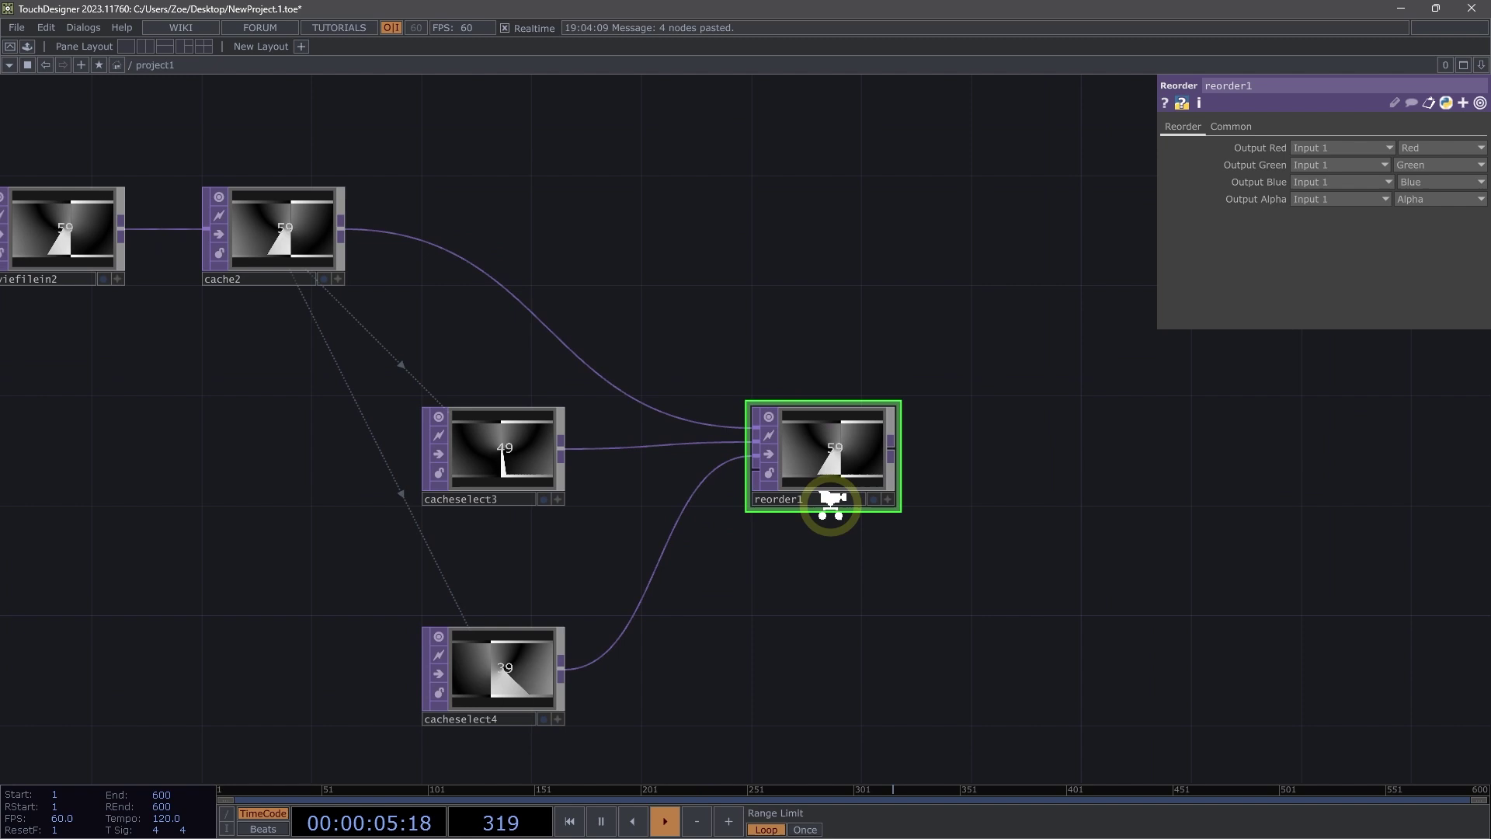
{"action": "scroll", "coordinate": [830, 504], "scroll_direction": "up", "scroll_amount": 1}
{"action": "left_click_drag", "start_coordinate": [838, 590], "coordinate": [1131, 601]}
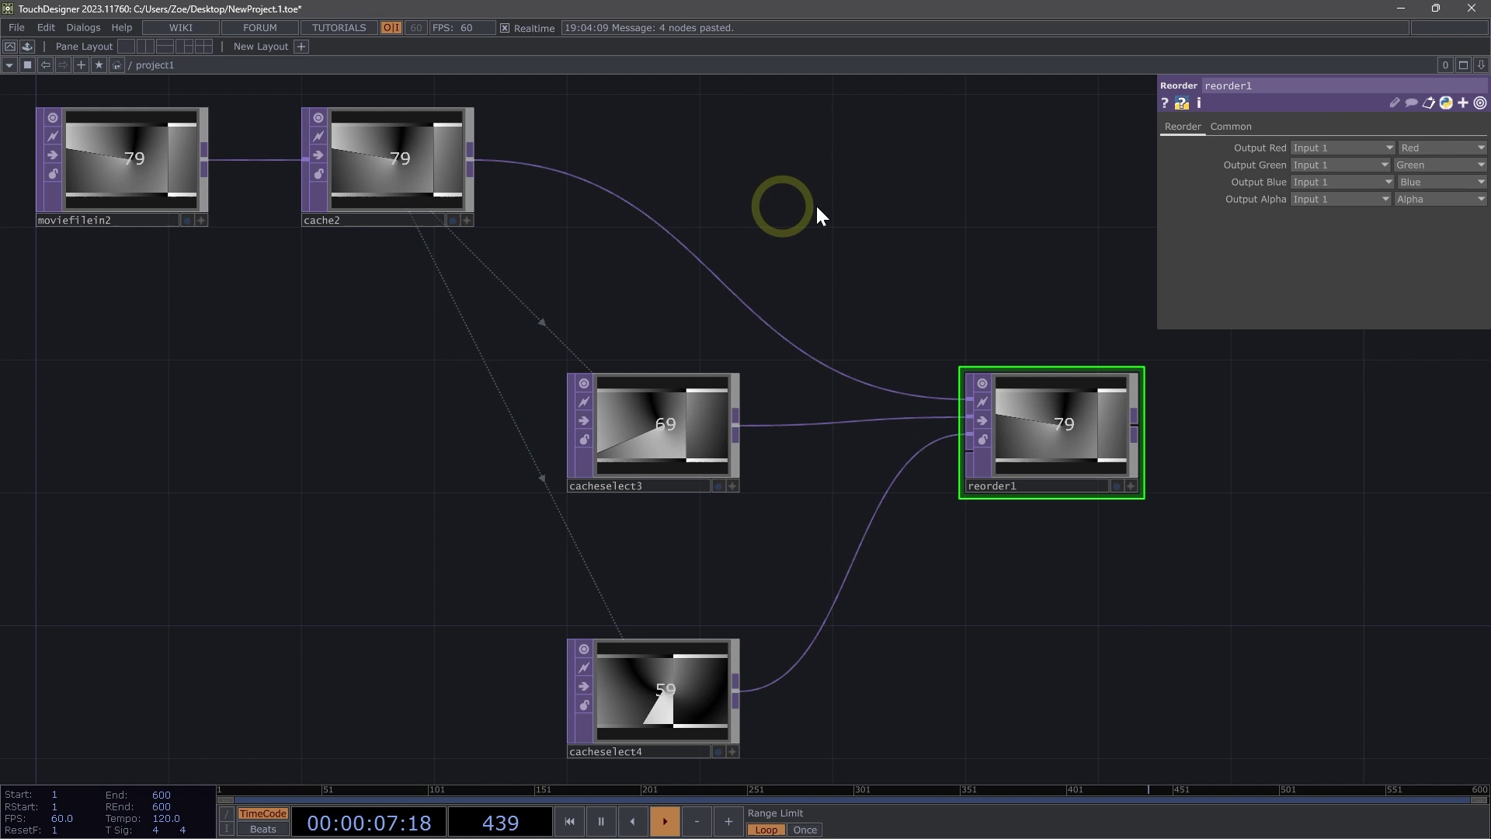
{"action": "left_click", "coordinate": [1321, 166]}
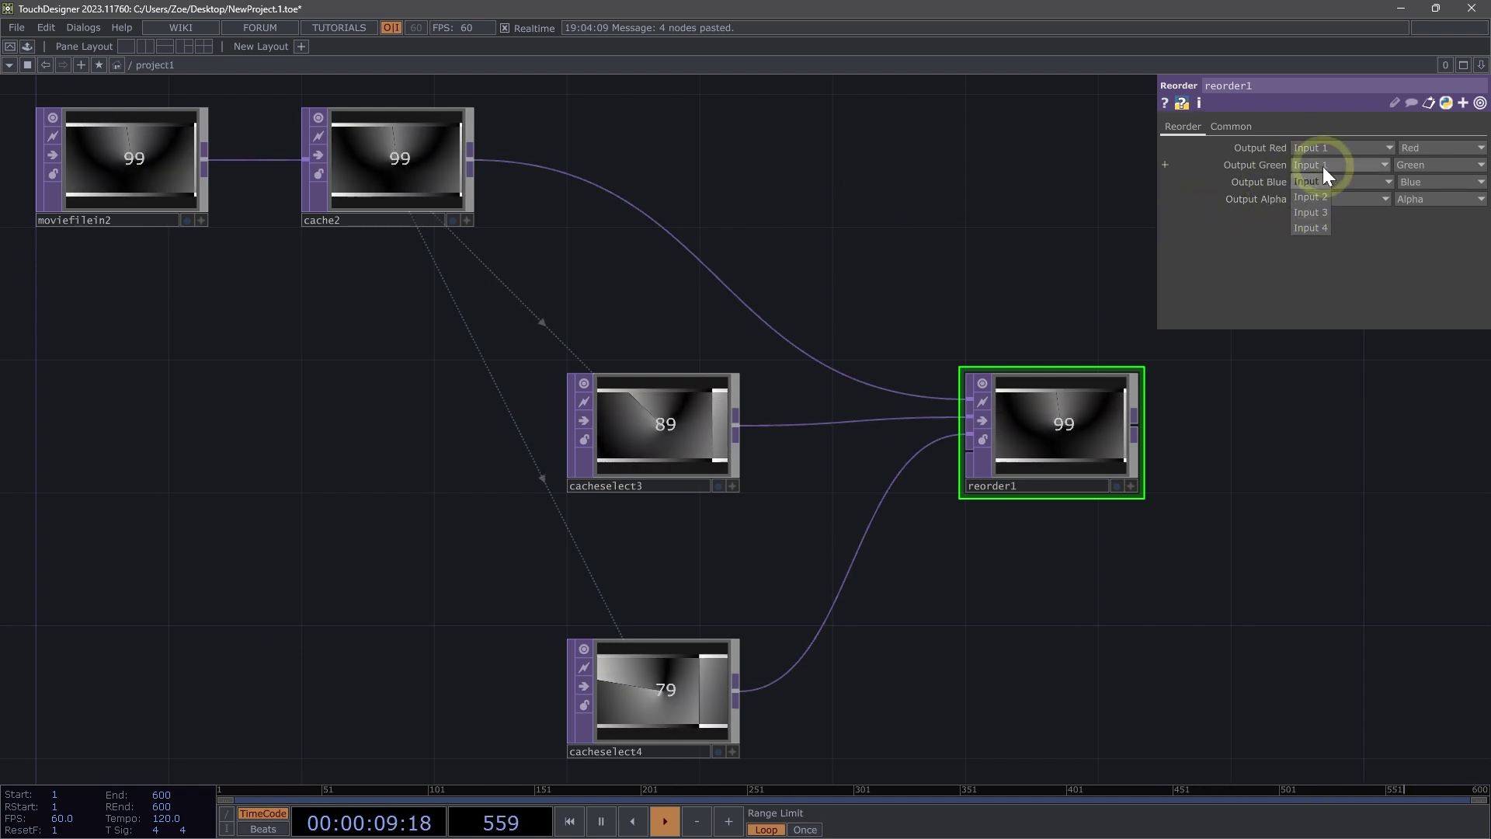
{"action": "left_click", "coordinate": [1309, 197]}
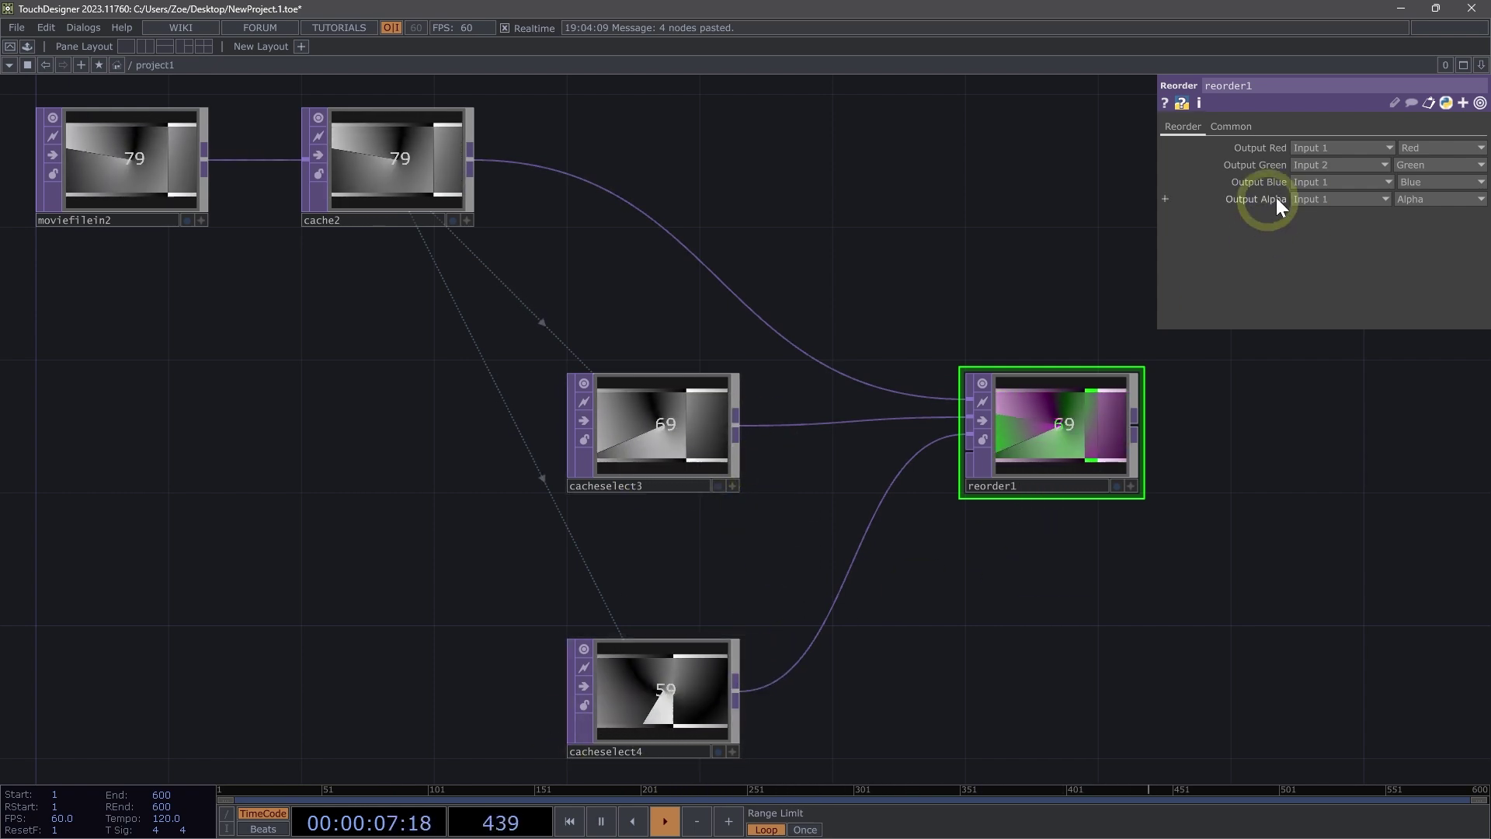
{"action": "left_click", "coordinate": [1313, 183]}
{"action": "left_click", "coordinate": [1315, 233]}
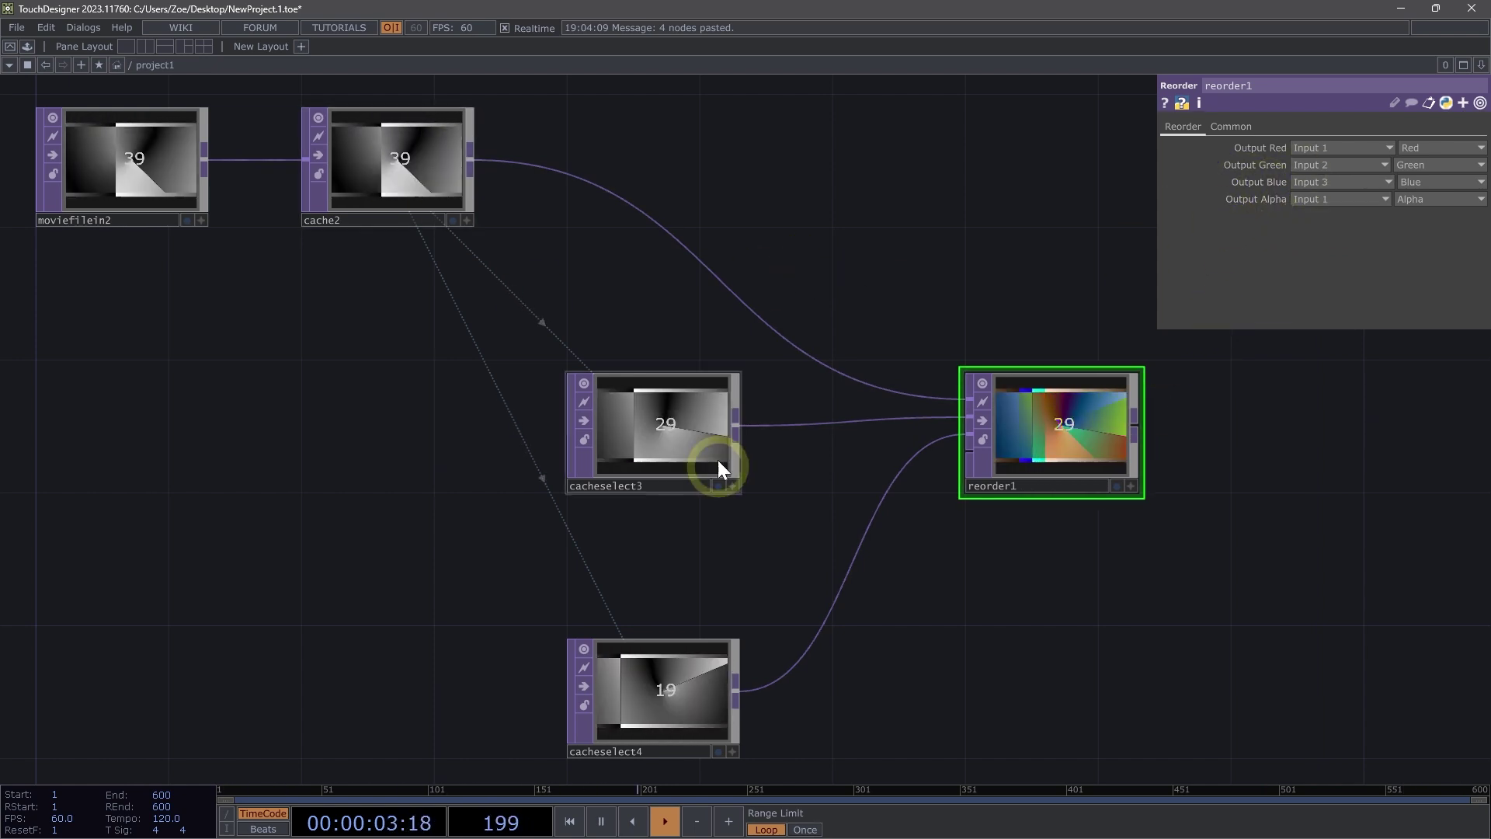
Try setting the first two values of the Red row in chanmix1 to 0.5 each
{"action": "scroll", "coordinate": [962, 381], "scroll_direction": "down", "scroll_amount": 3}
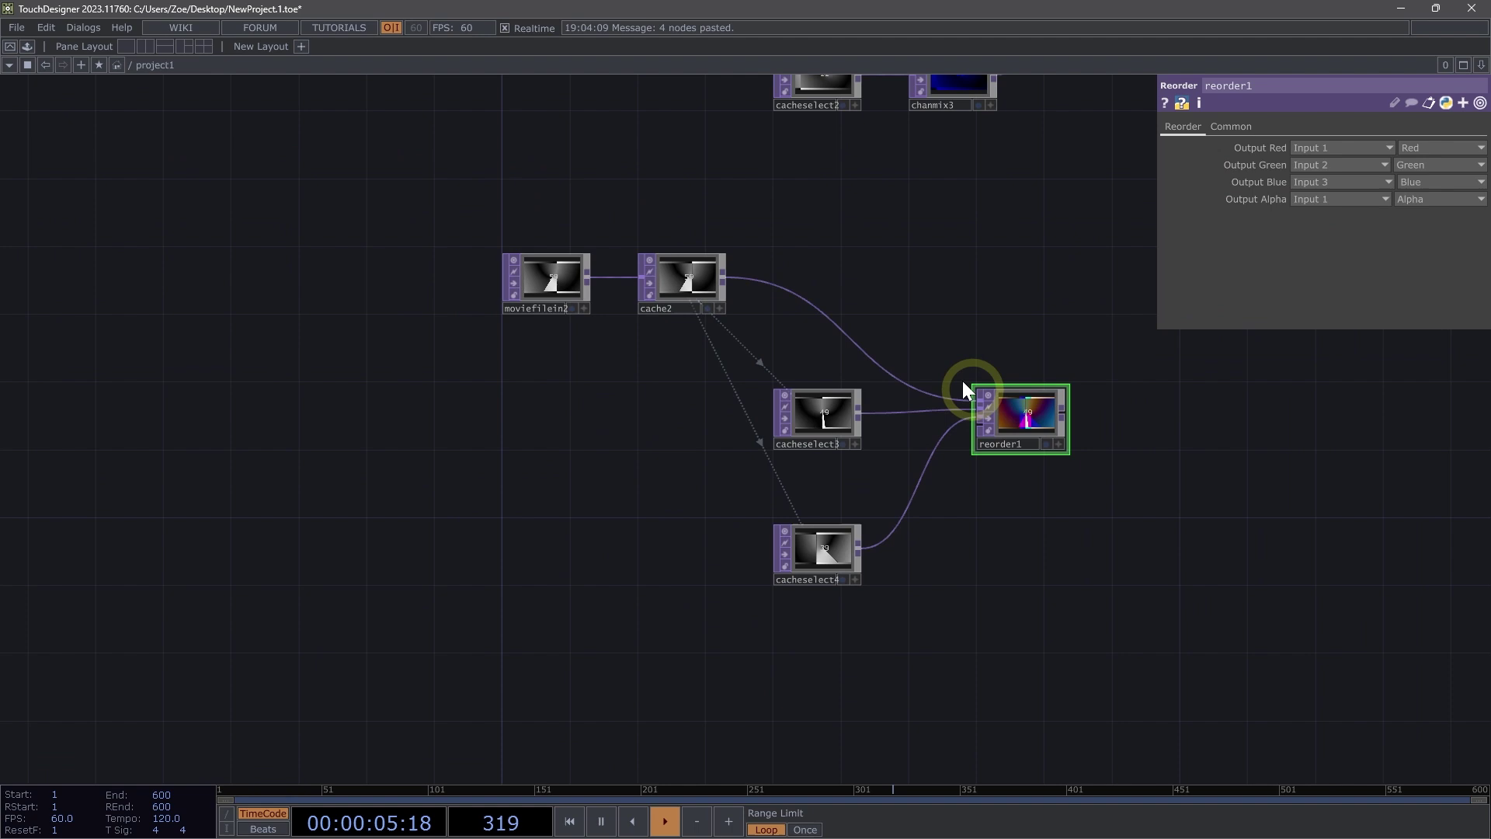
{"action": "left_click_drag", "start_coordinate": [998, 256], "coordinate": [705, 412]}
{"action": "scroll", "coordinate": [705, 412], "scroll_direction": "down", "scroll_amount": 3}
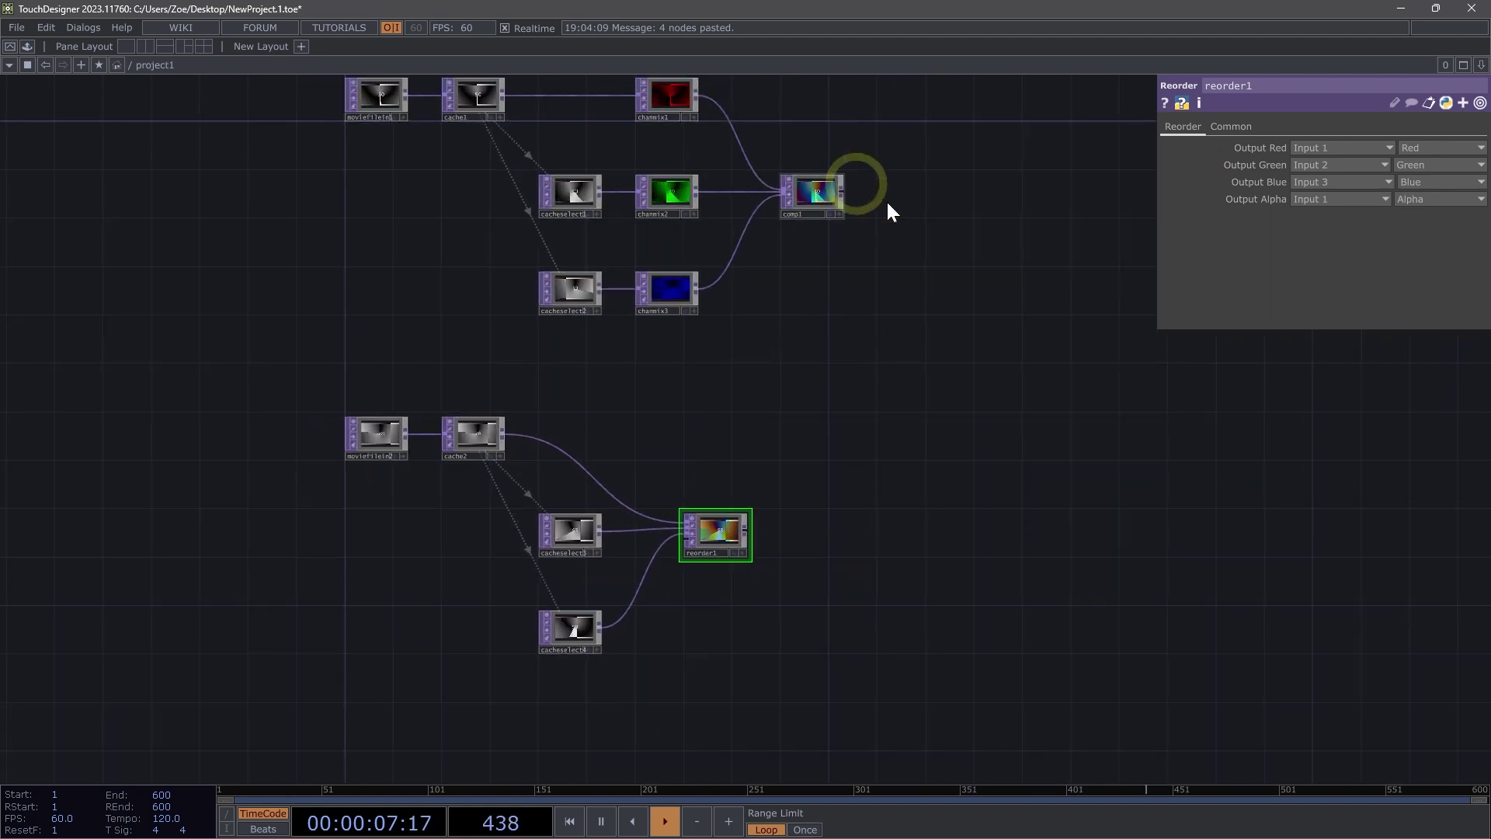
{"action": "left_click_drag", "start_coordinate": [941, 306], "coordinate": [875, 361]}
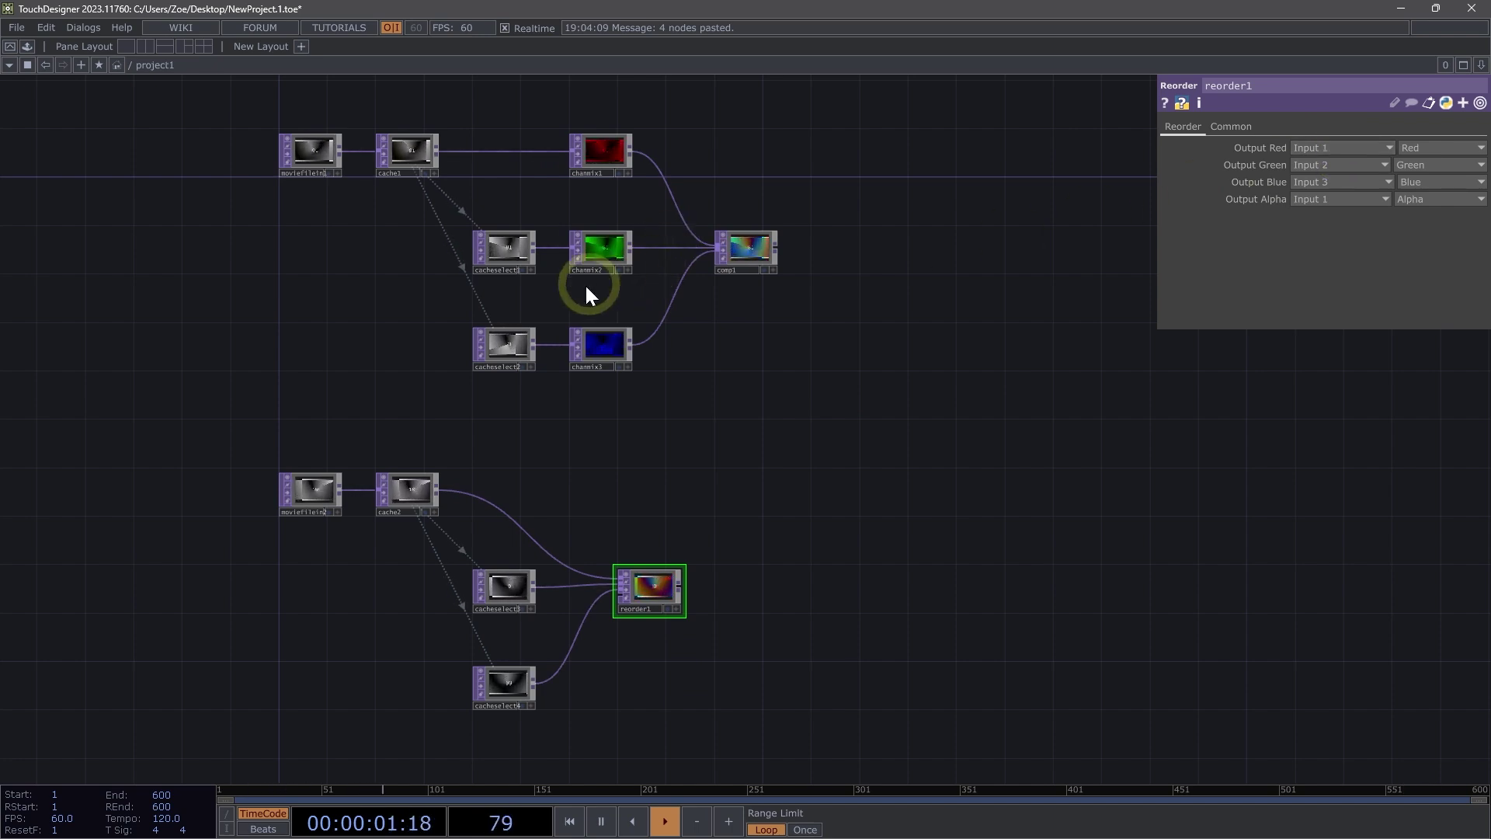
{"action": "left_click", "coordinate": [602, 147]}
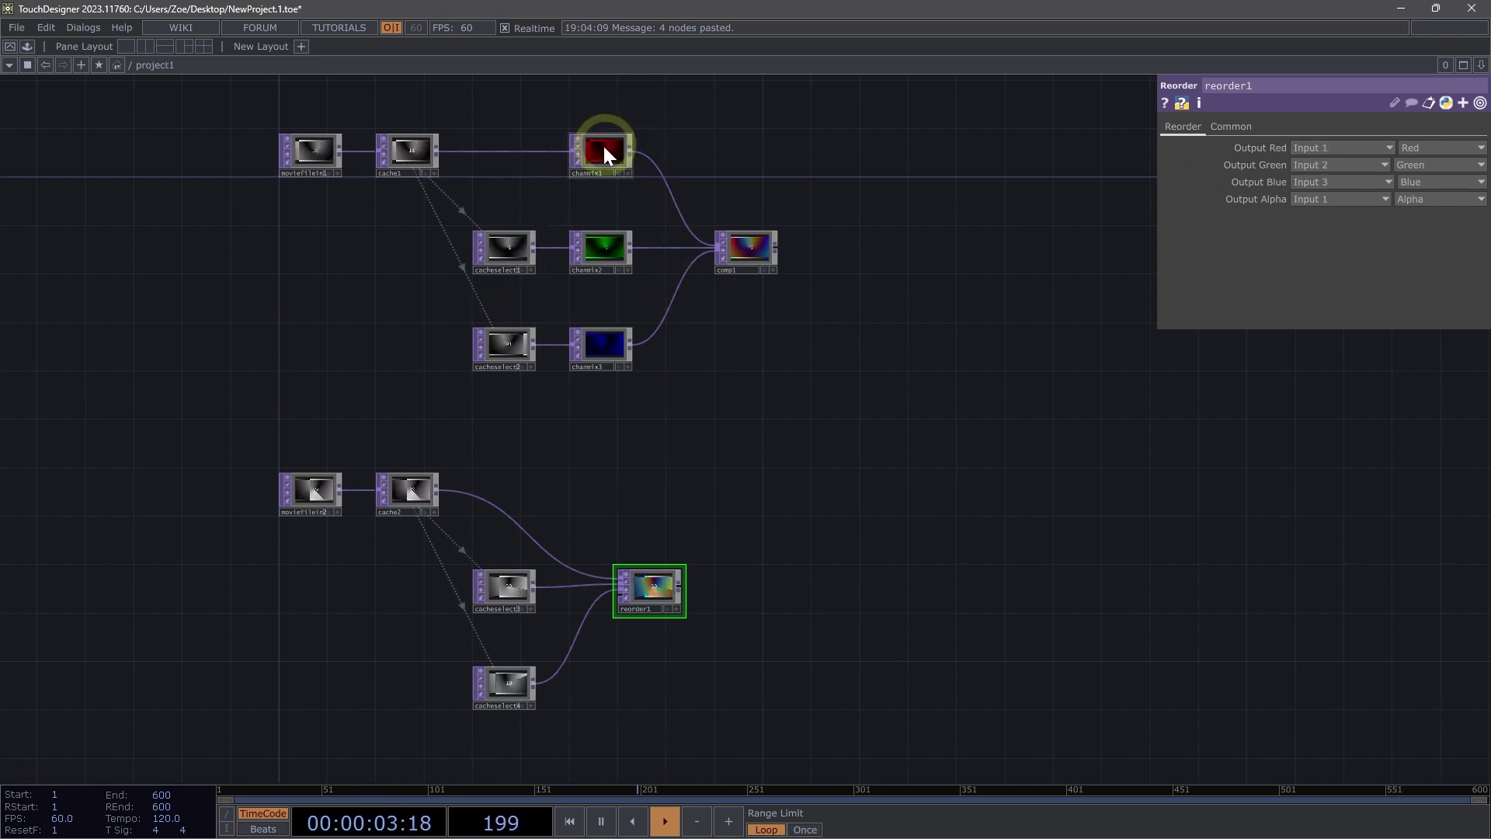
{"action": "middle_click_drag", "start_coordinate": [633, 100], "coordinate": [803, 276]}
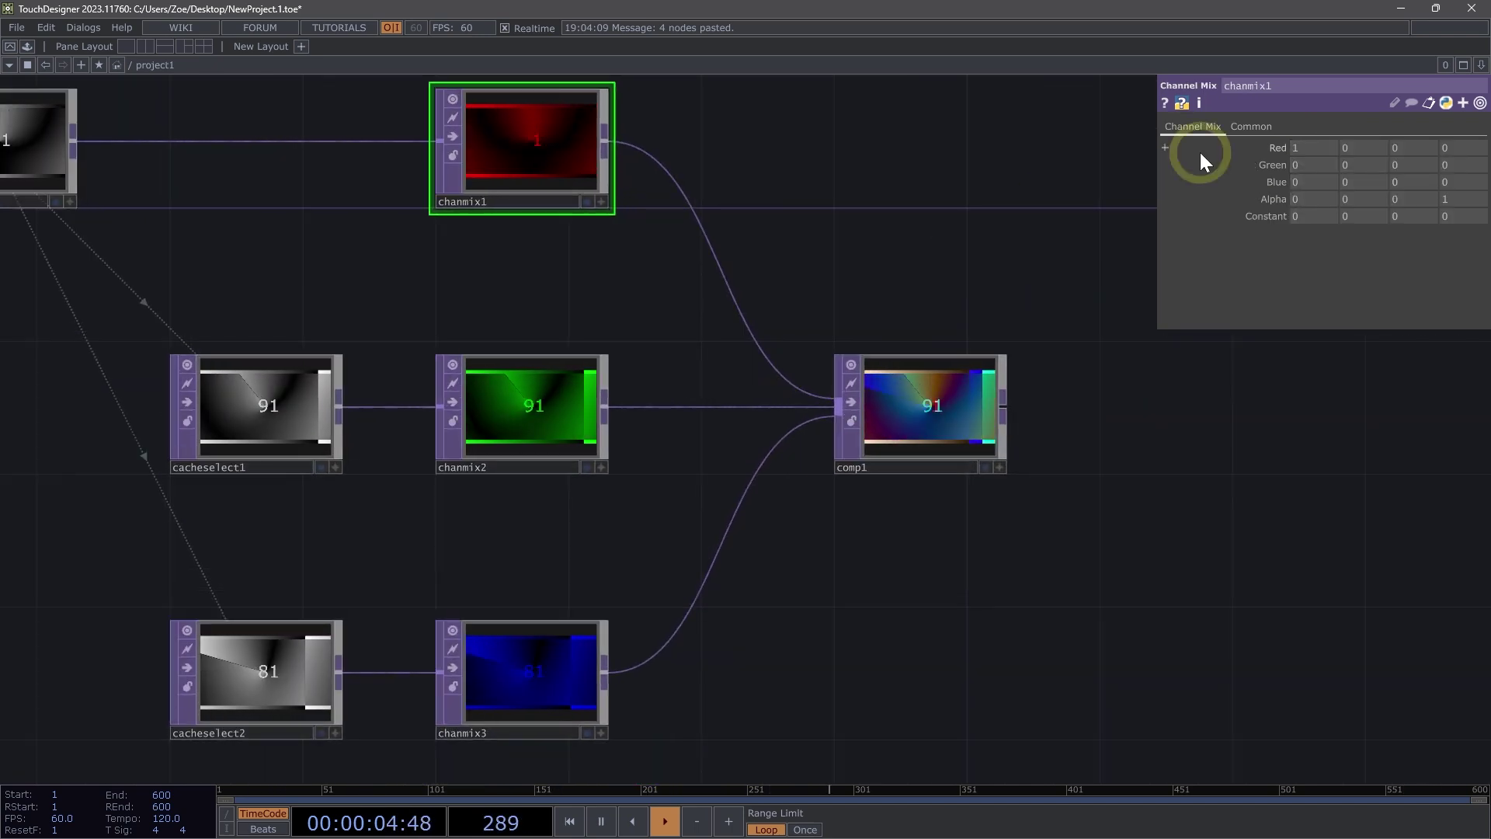
{"action": "left_click", "coordinate": [1299, 144]}
{"action": "type", "text": "0.5"}
{"action": "key", "text": "Return"}
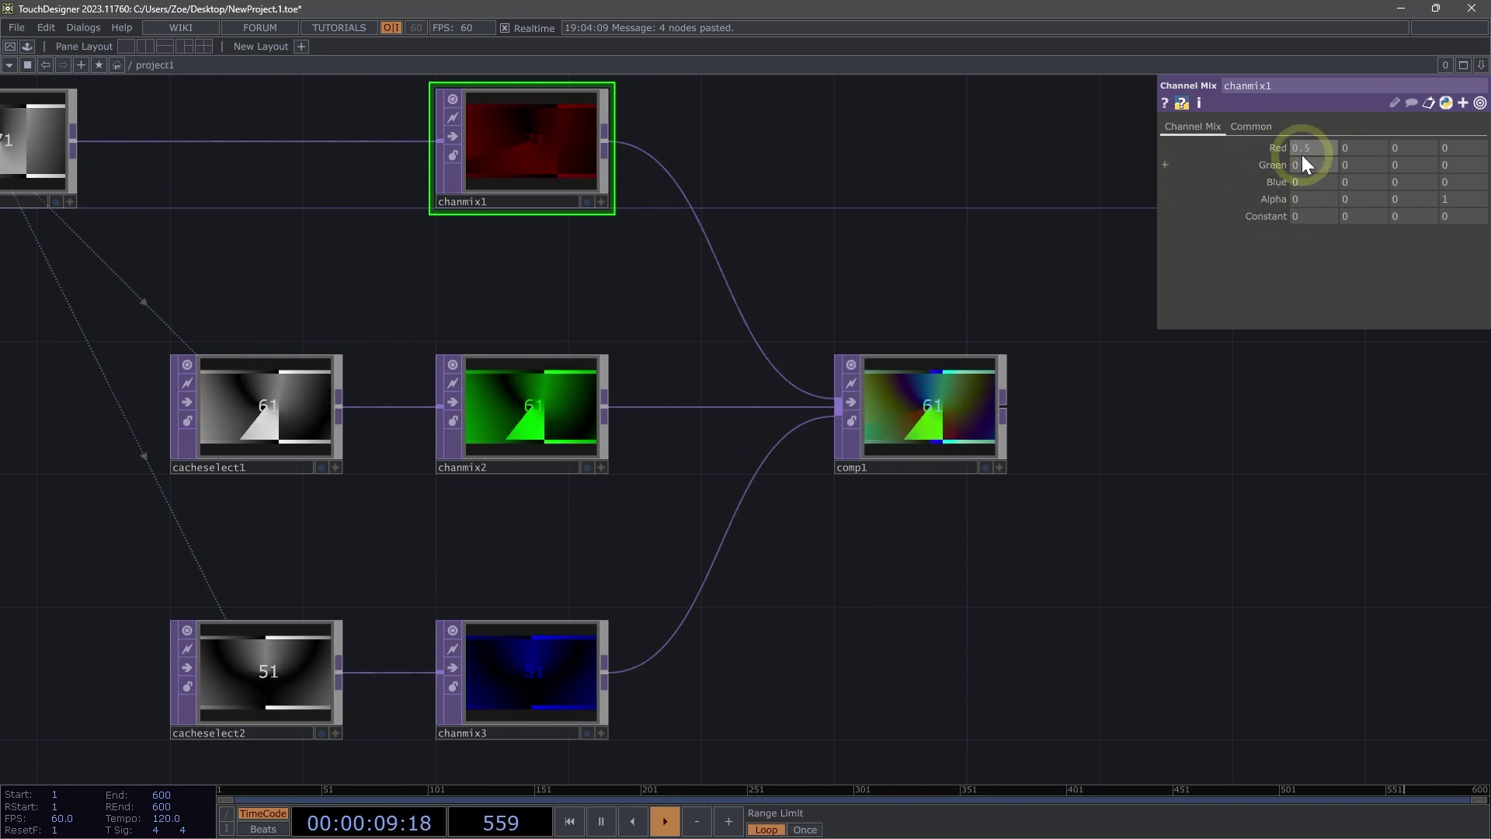
{"action": "type", "text": "0.5"}
{"action": "key", "text": "Return"}
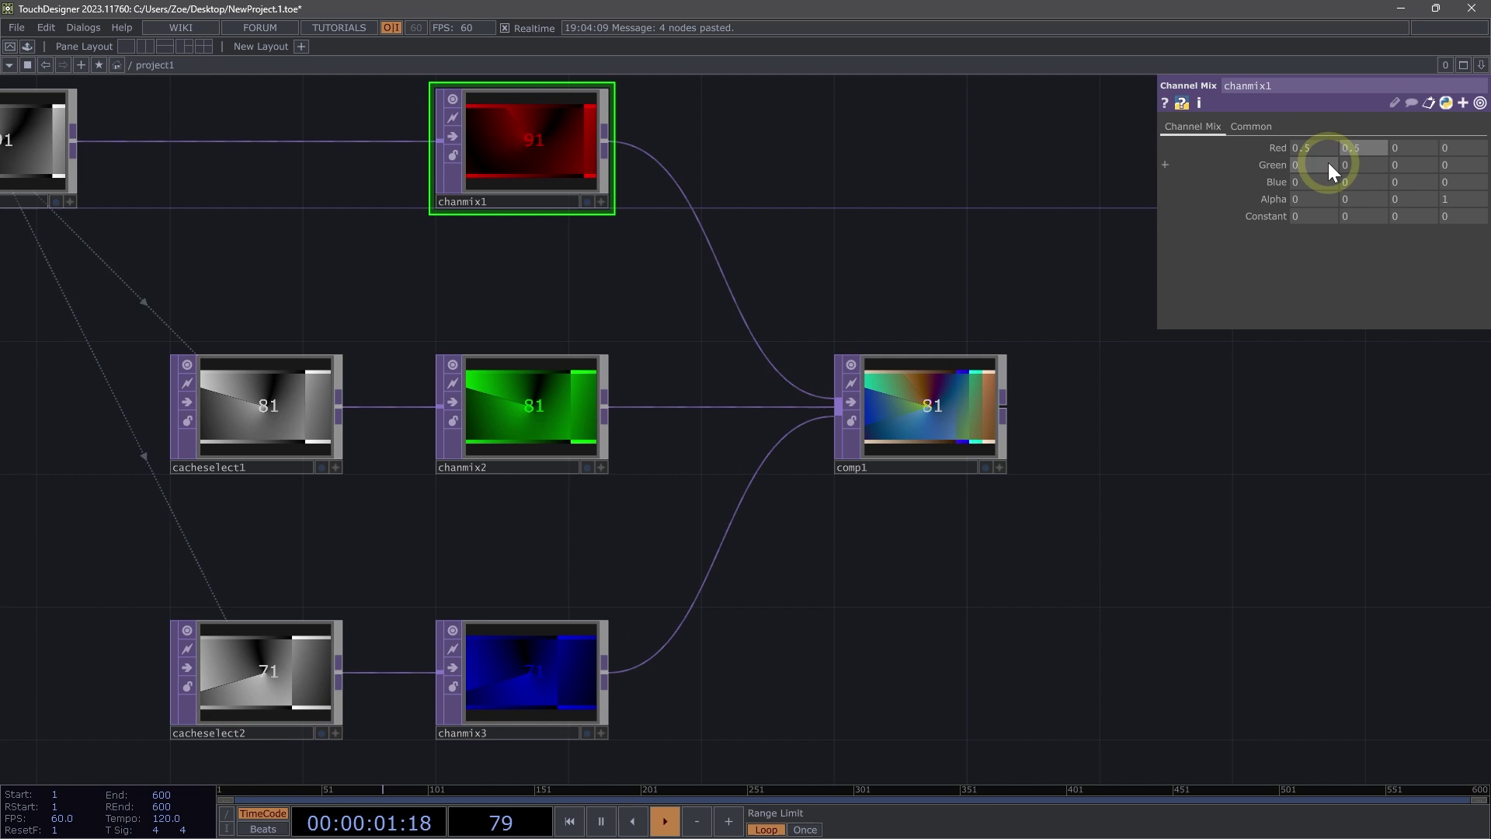
Restore the Red row of chanmix1 by setting its first value to 1 and its second to 0
{"action": "left_click_drag", "start_coordinate": [1374, 141], "coordinate": [1282, 151]}
{"action": "type", "text": "0"}
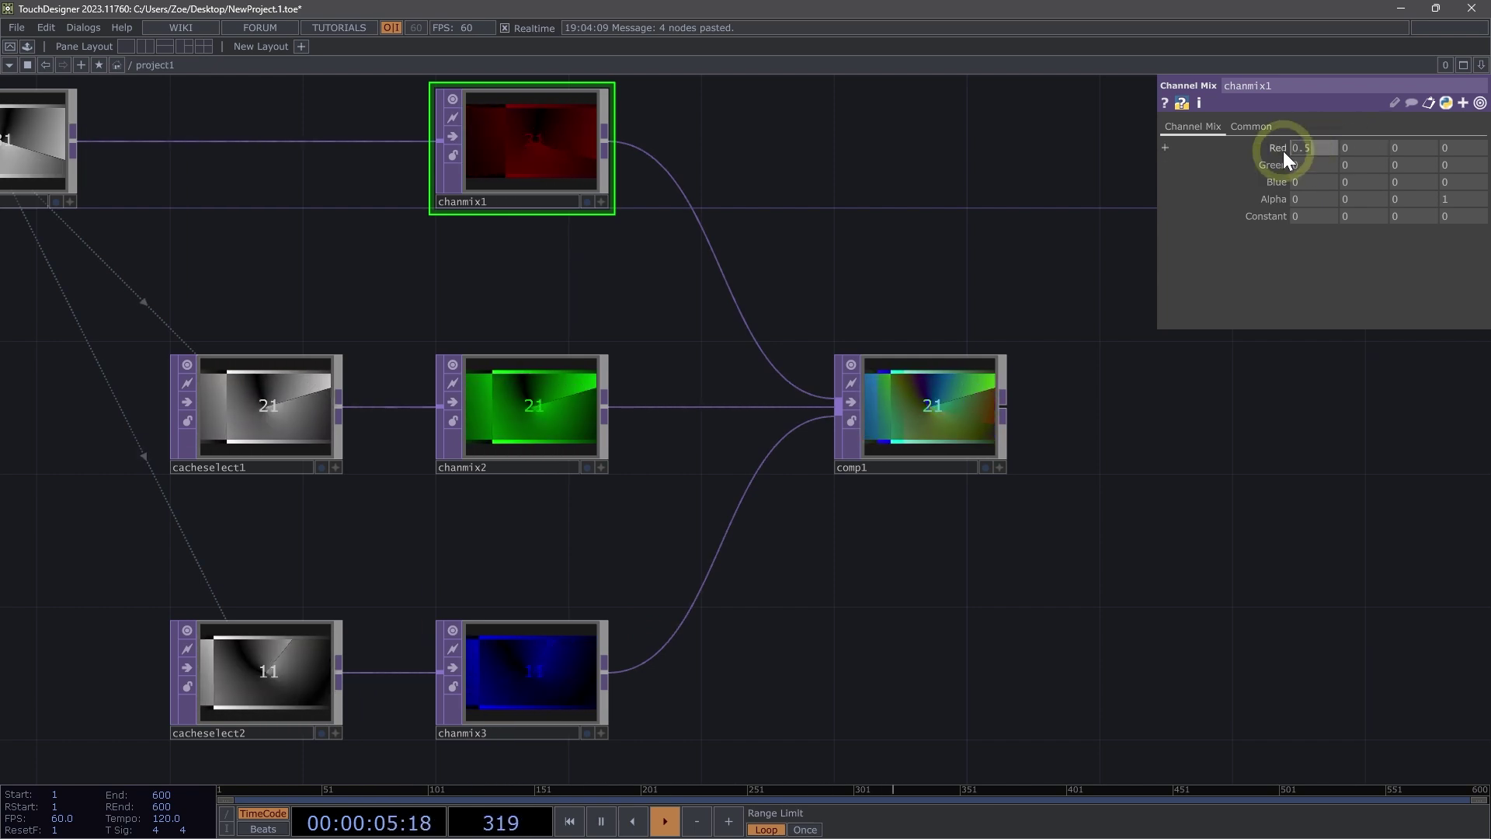
{"action": "type", "text": "1"}
{"action": "key", "text": "Return"}
Load Movie.2.mp4 from the Samples Map Nature folder into moviefilein1
{"action": "scroll", "coordinate": [901, 267], "scroll_direction": "down", "scroll_amount": 5}
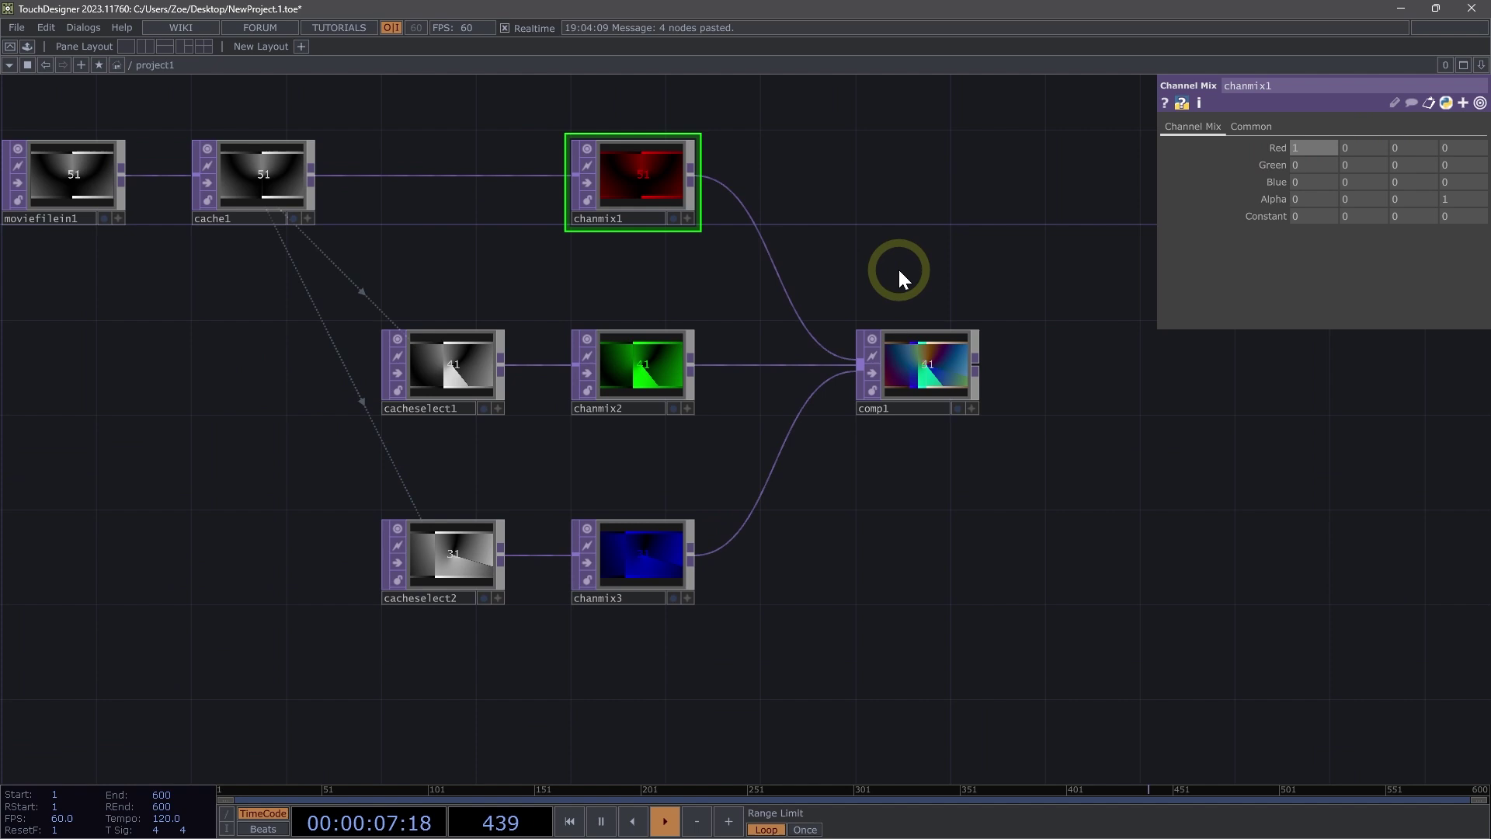
{"action": "scroll", "coordinate": [918, 473], "scroll_direction": "down", "scroll_amount": 4}
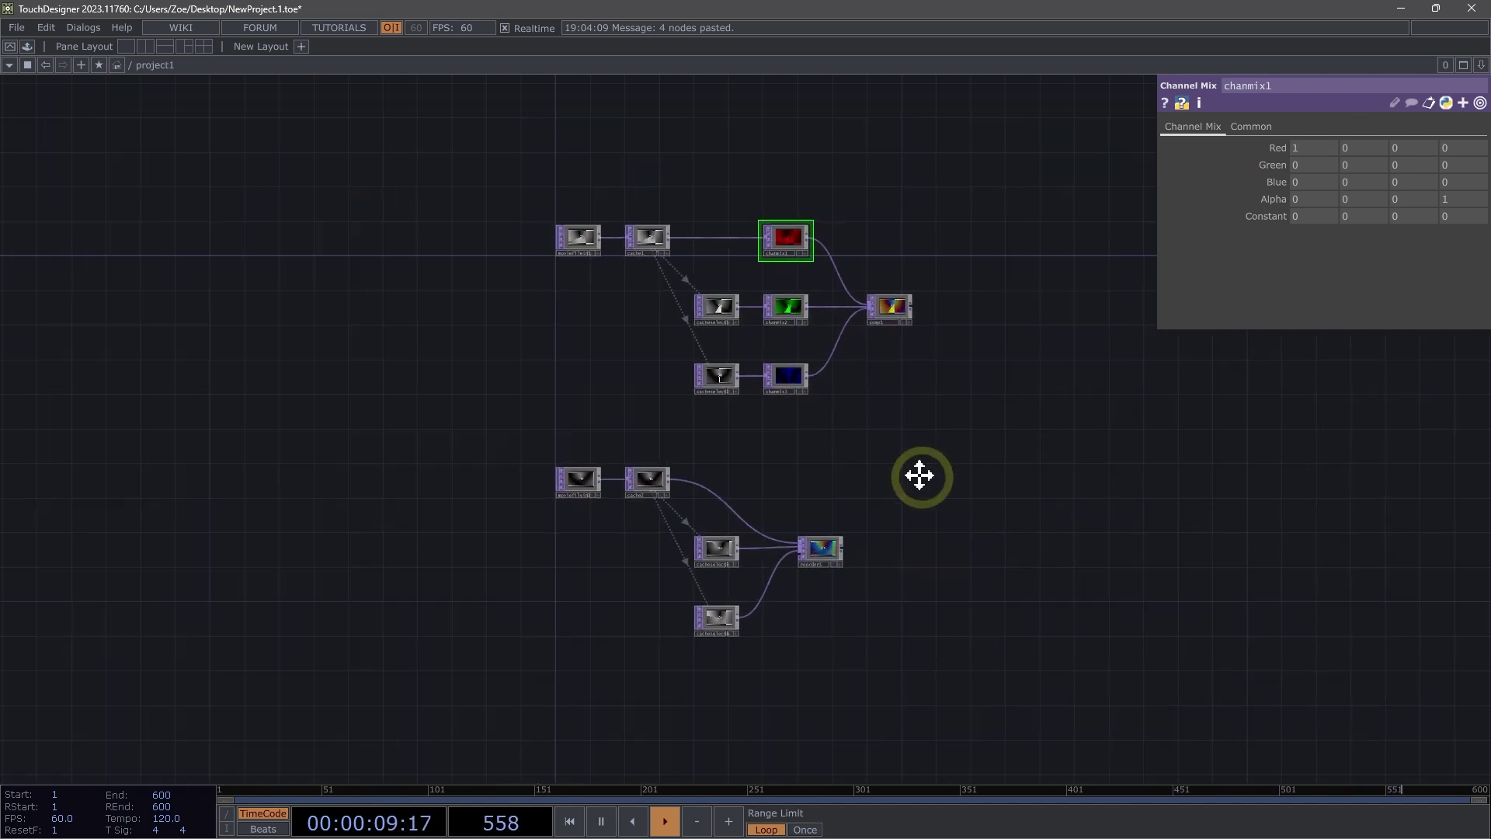
{"action": "scroll", "coordinate": [856, 499], "scroll_direction": "up", "scroll_amount": 3}
{"action": "scroll", "coordinate": [683, 614], "scroll_direction": "up", "scroll_amount": 2}
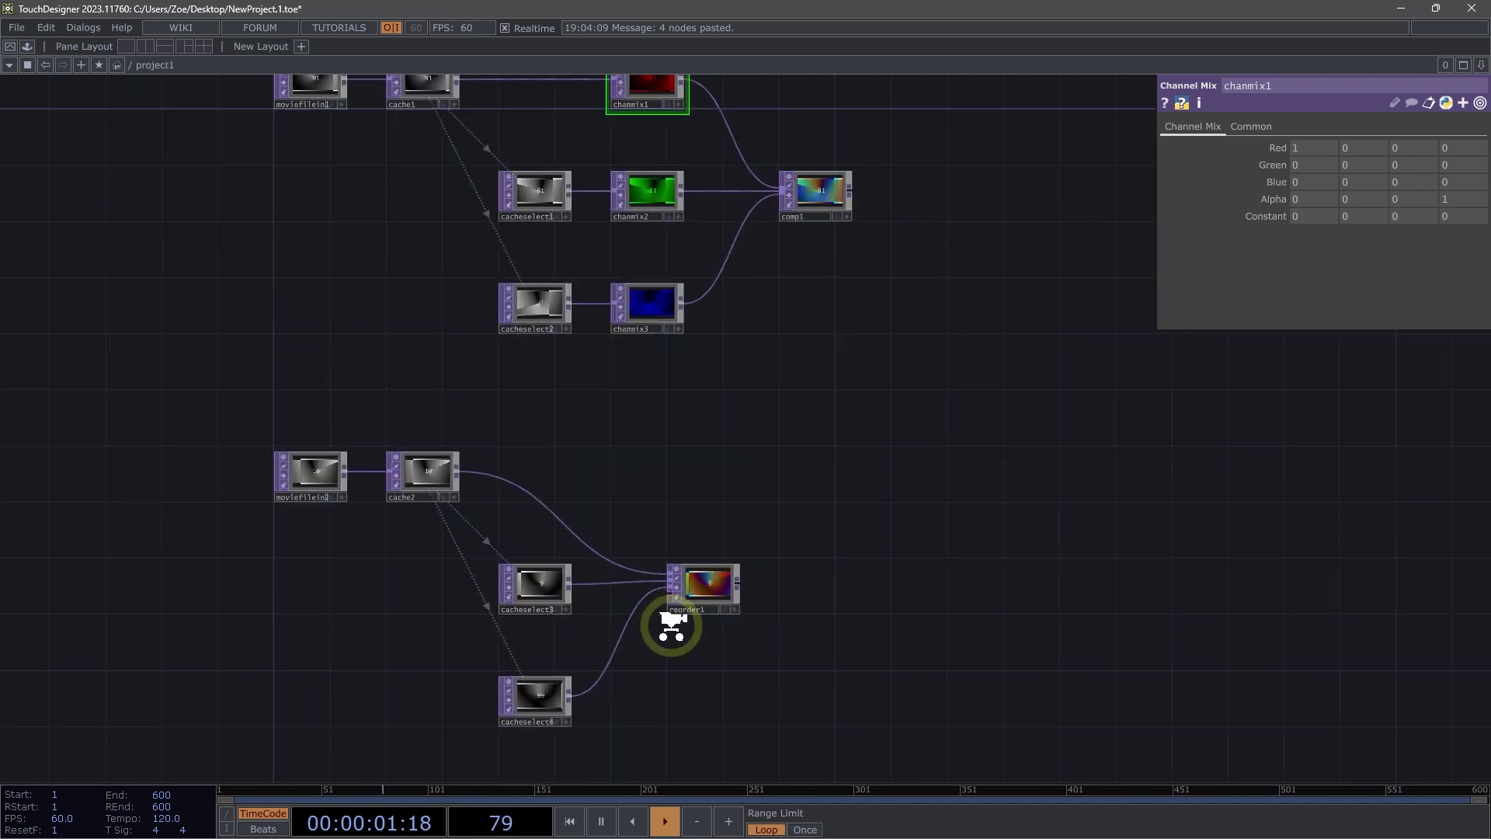
{"action": "scroll", "coordinate": [783, 499], "scroll_direction": "up", "scroll_amount": 2}
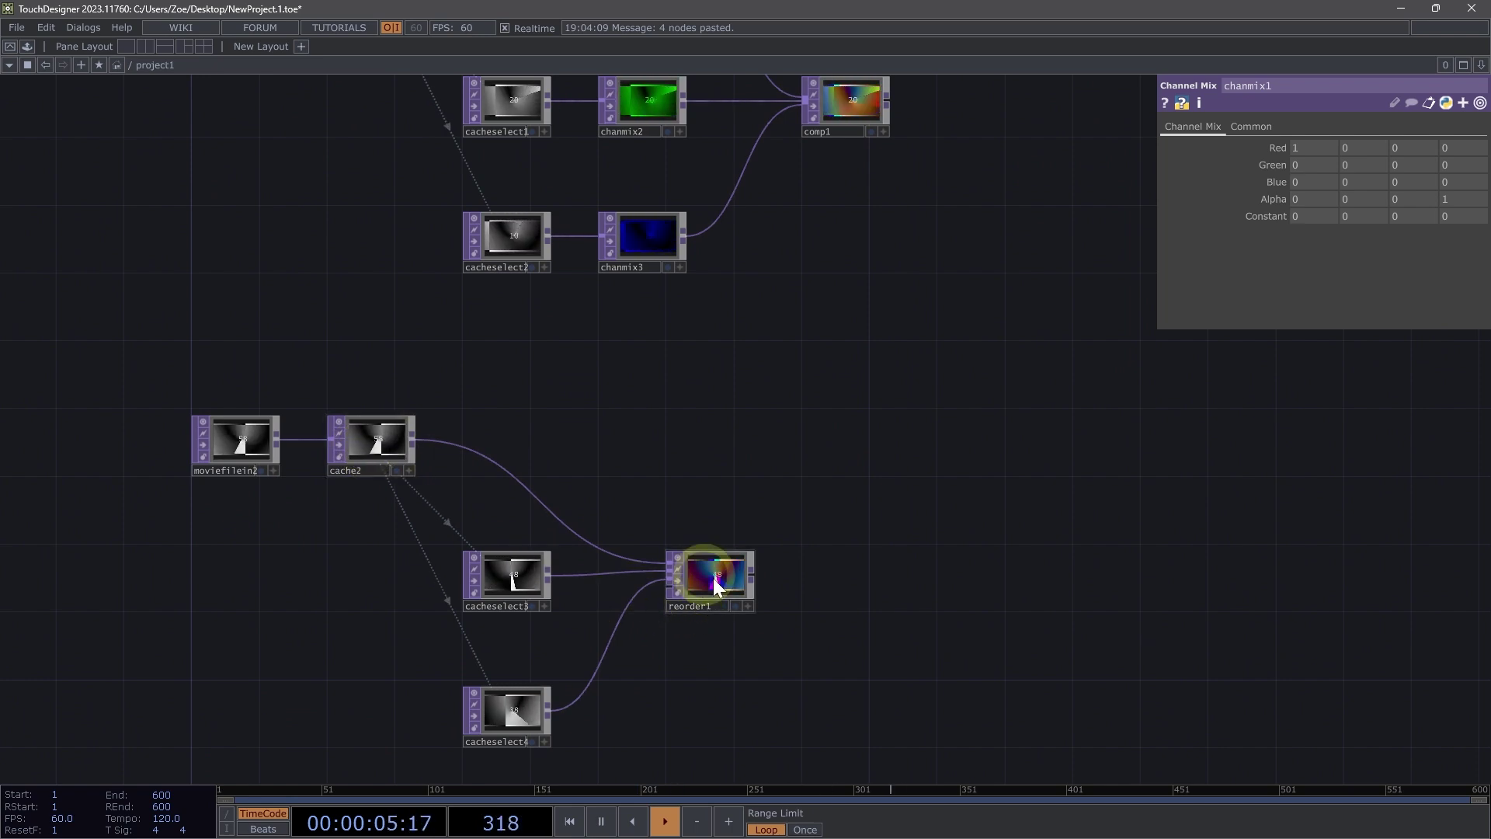
{"action": "left_click_drag", "start_coordinate": [792, 417], "coordinate": [806, 648]}
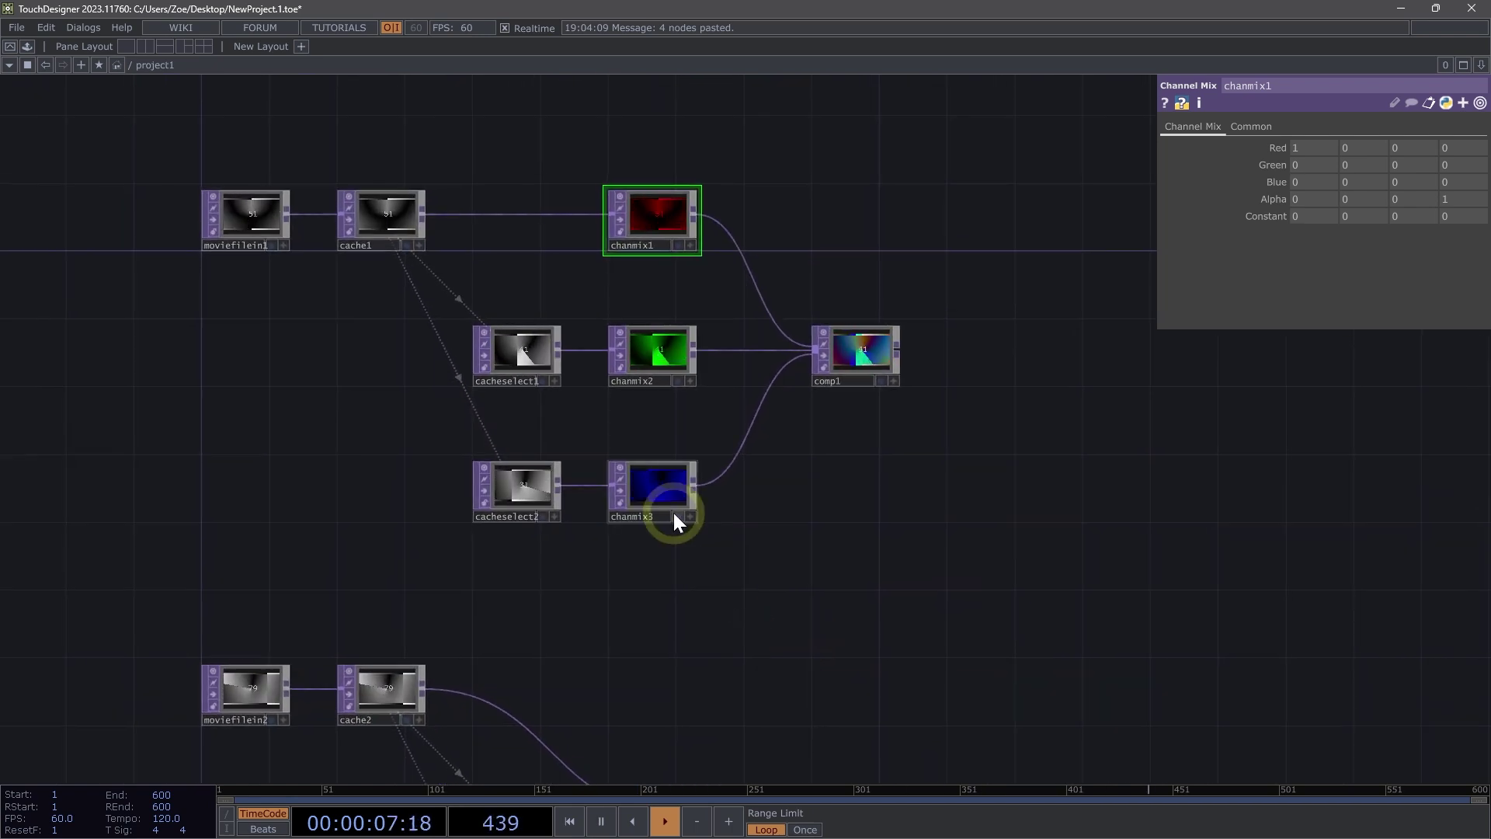
{"action": "scroll", "coordinate": [533, 249], "scroll_direction": "up", "scroll_amount": 2}
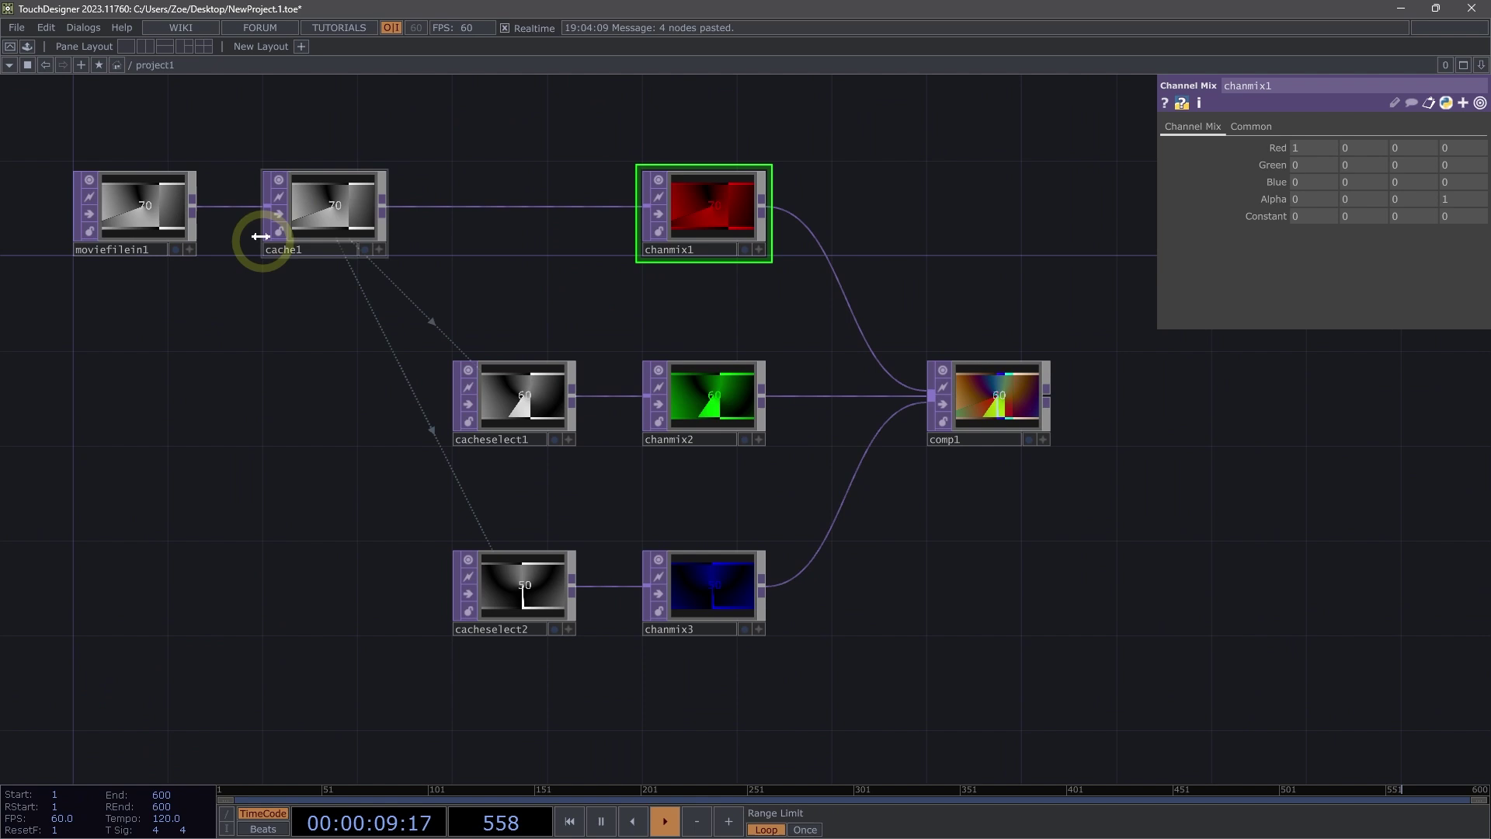
{"action": "left_click", "coordinate": [142, 211]}
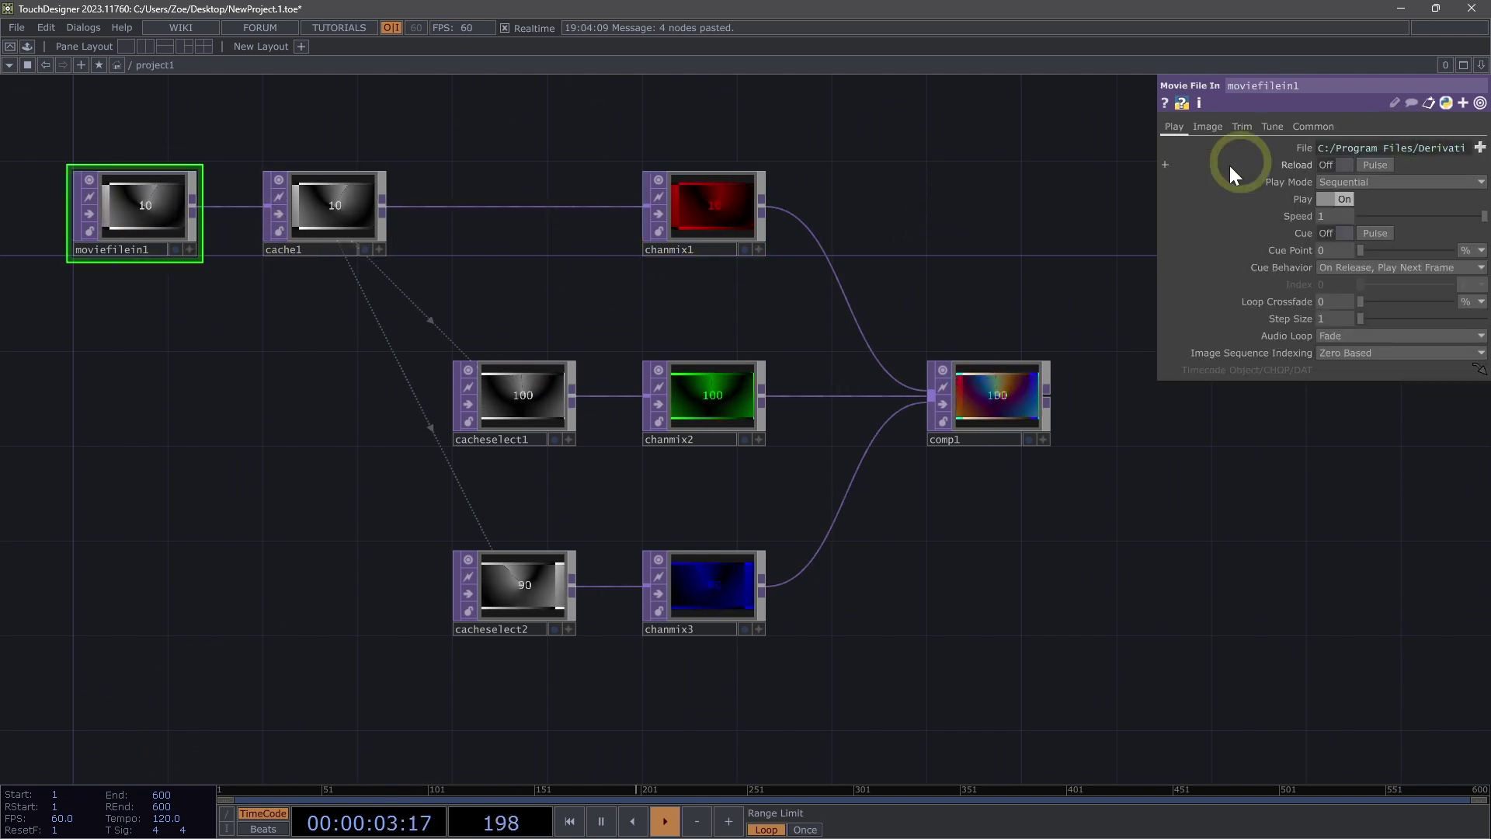
{"action": "left_click", "coordinate": [1480, 147]}
{"action": "double_click", "coordinate": [314, 155]}
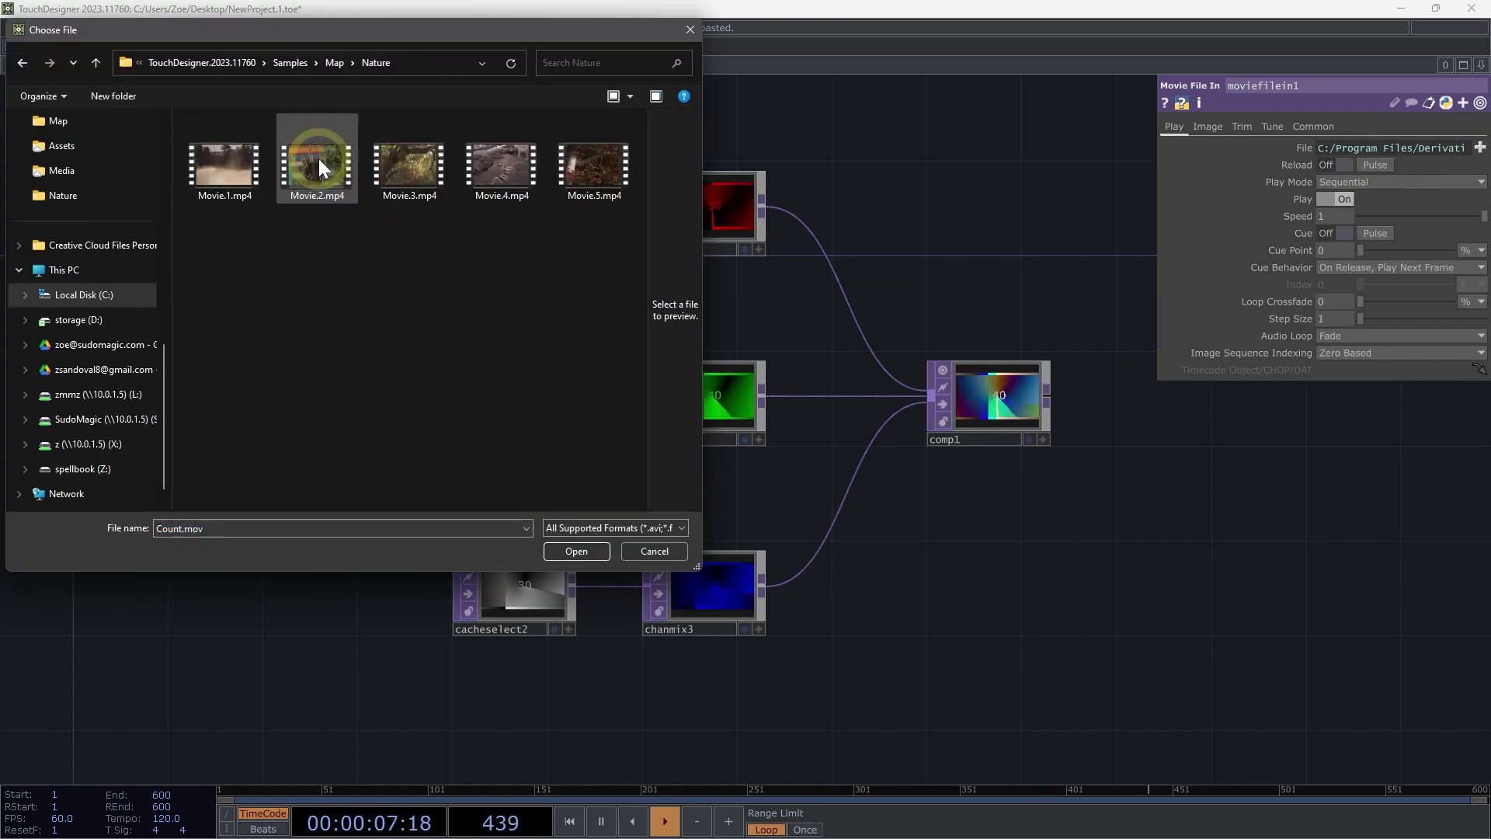
{"action": "left_click", "coordinate": [318, 167]}
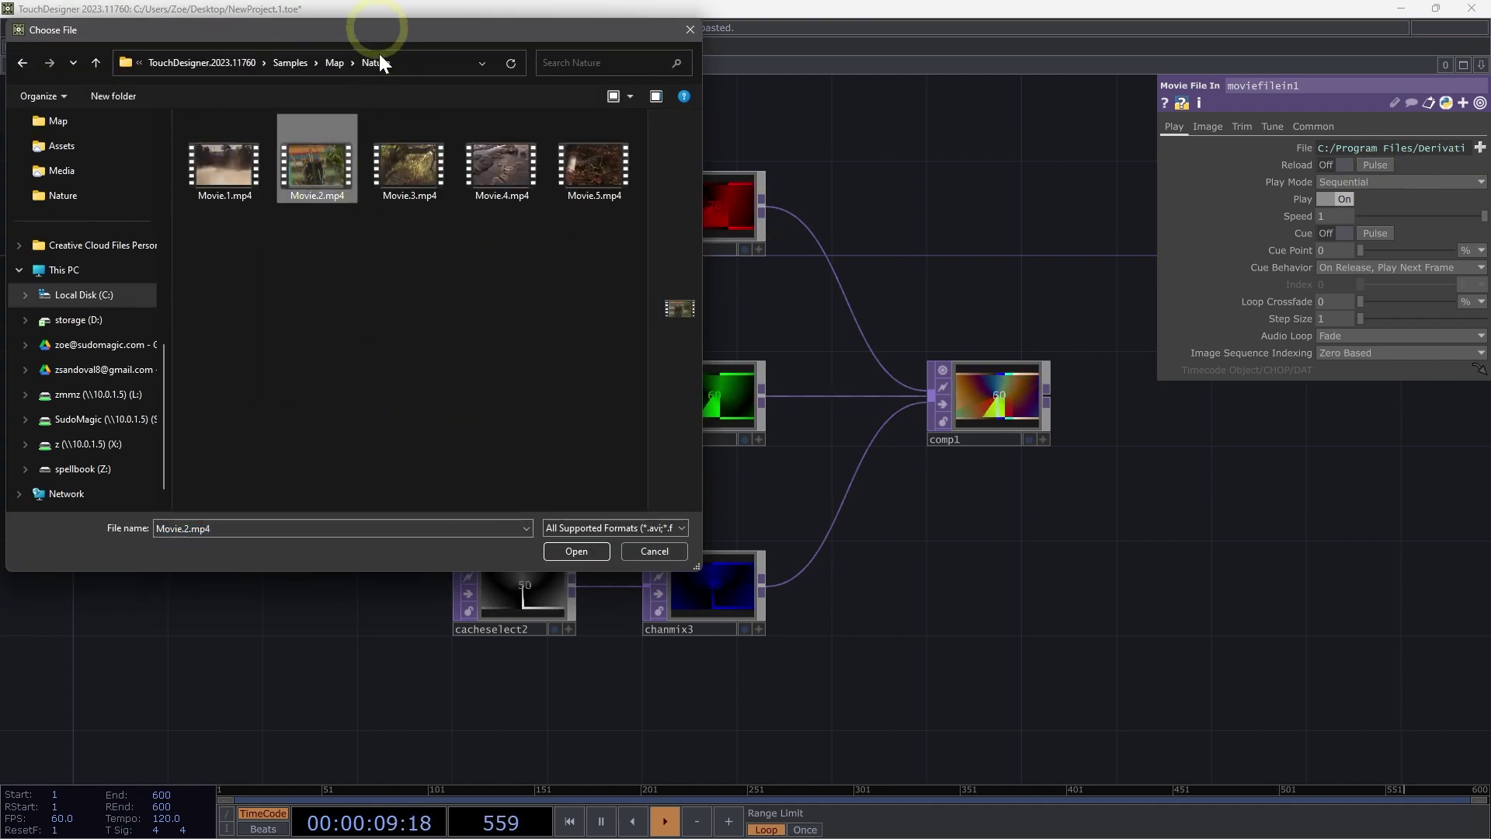
{"action": "left_click", "coordinate": [590, 553]}
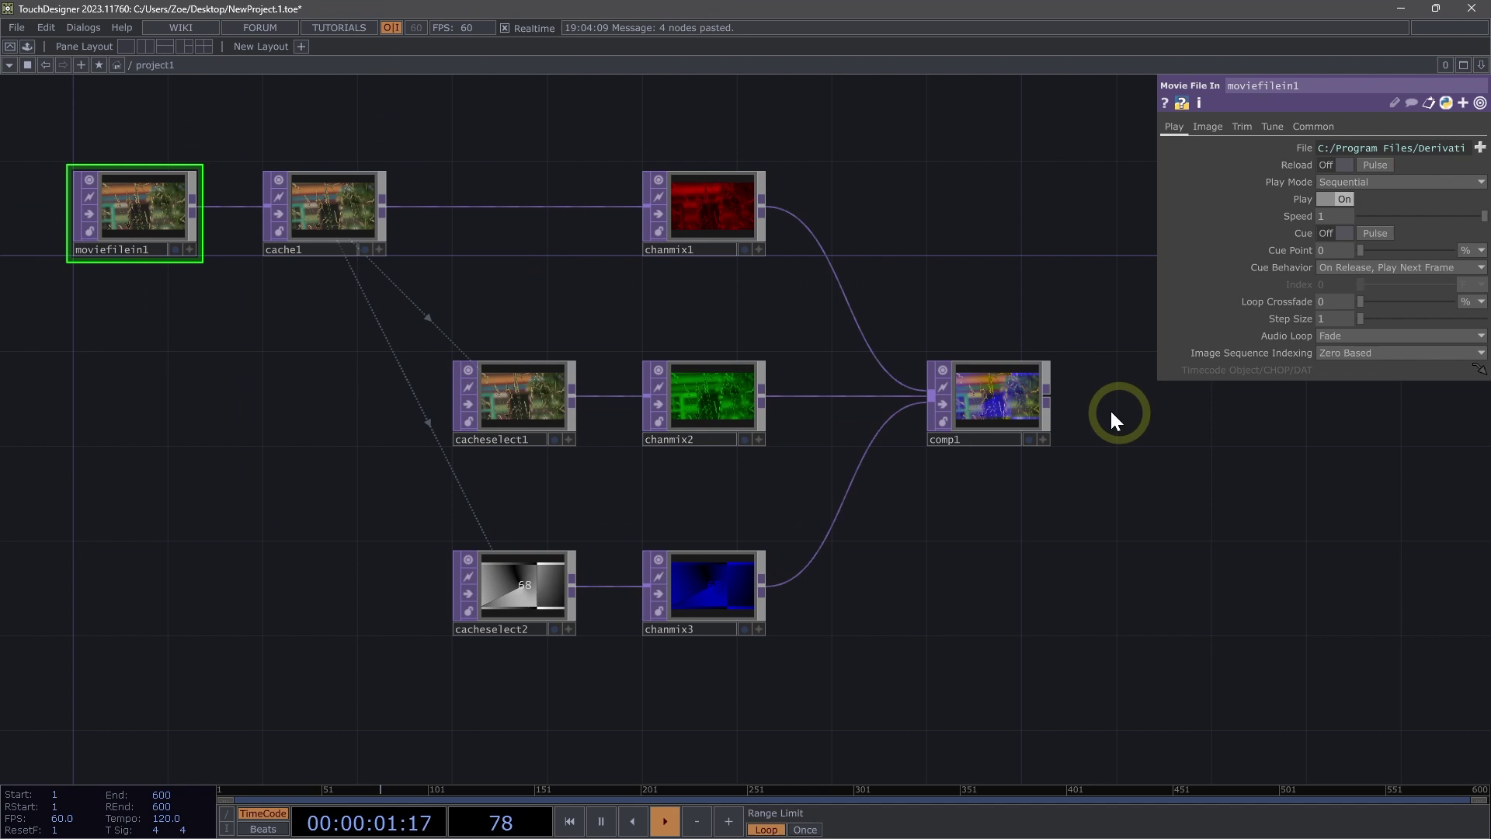
Examine the comp1 output closely for the delayed red, green and blue fringes on the moving grass
{"action": "scroll", "coordinate": [1010, 407], "scroll_direction": "up", "scroll_amount": 10}
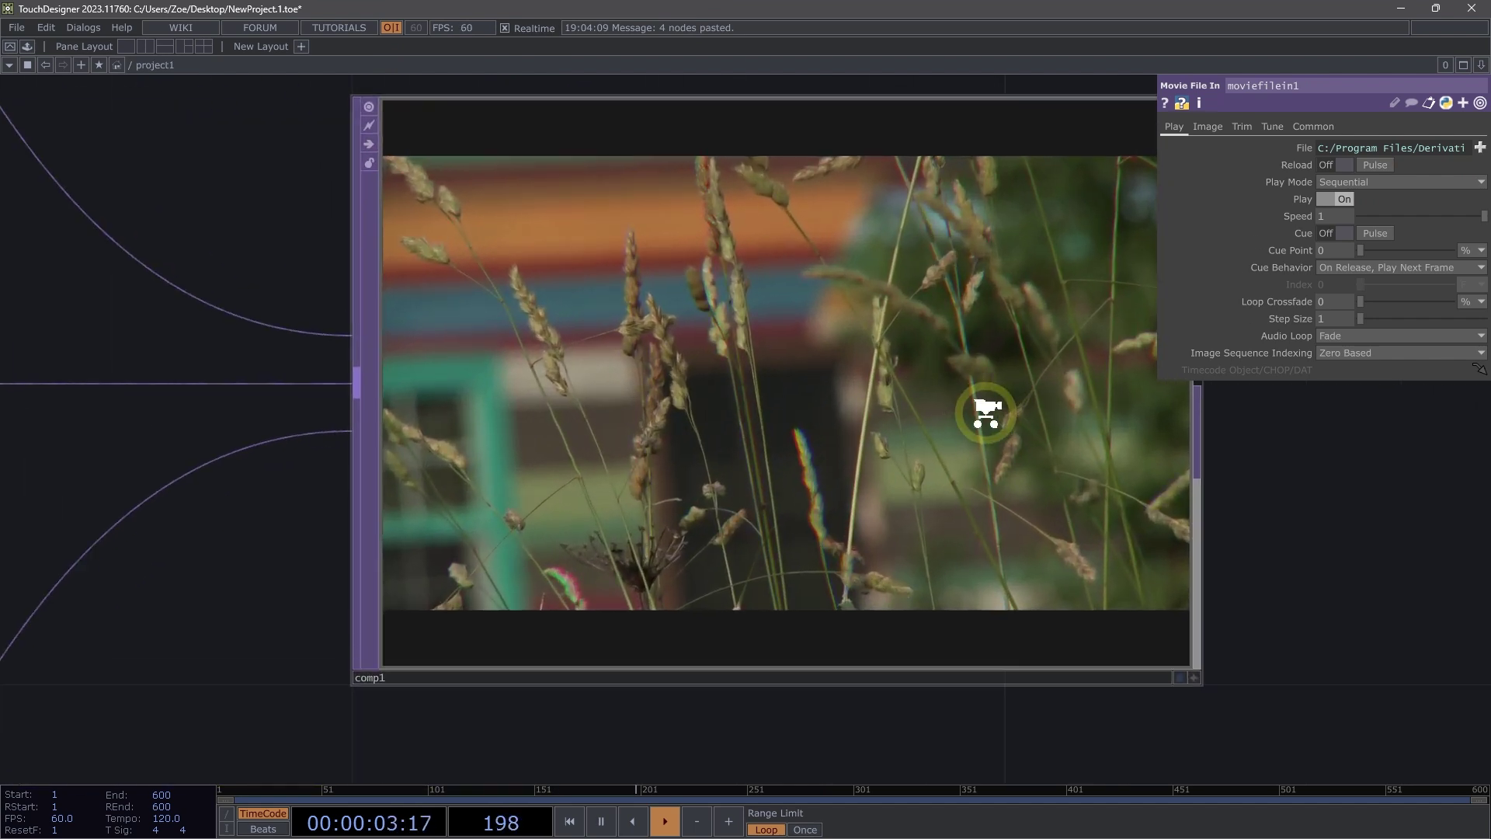
{"action": "scroll", "coordinate": [1326, 509], "scroll_direction": "up", "scroll_amount": 2}
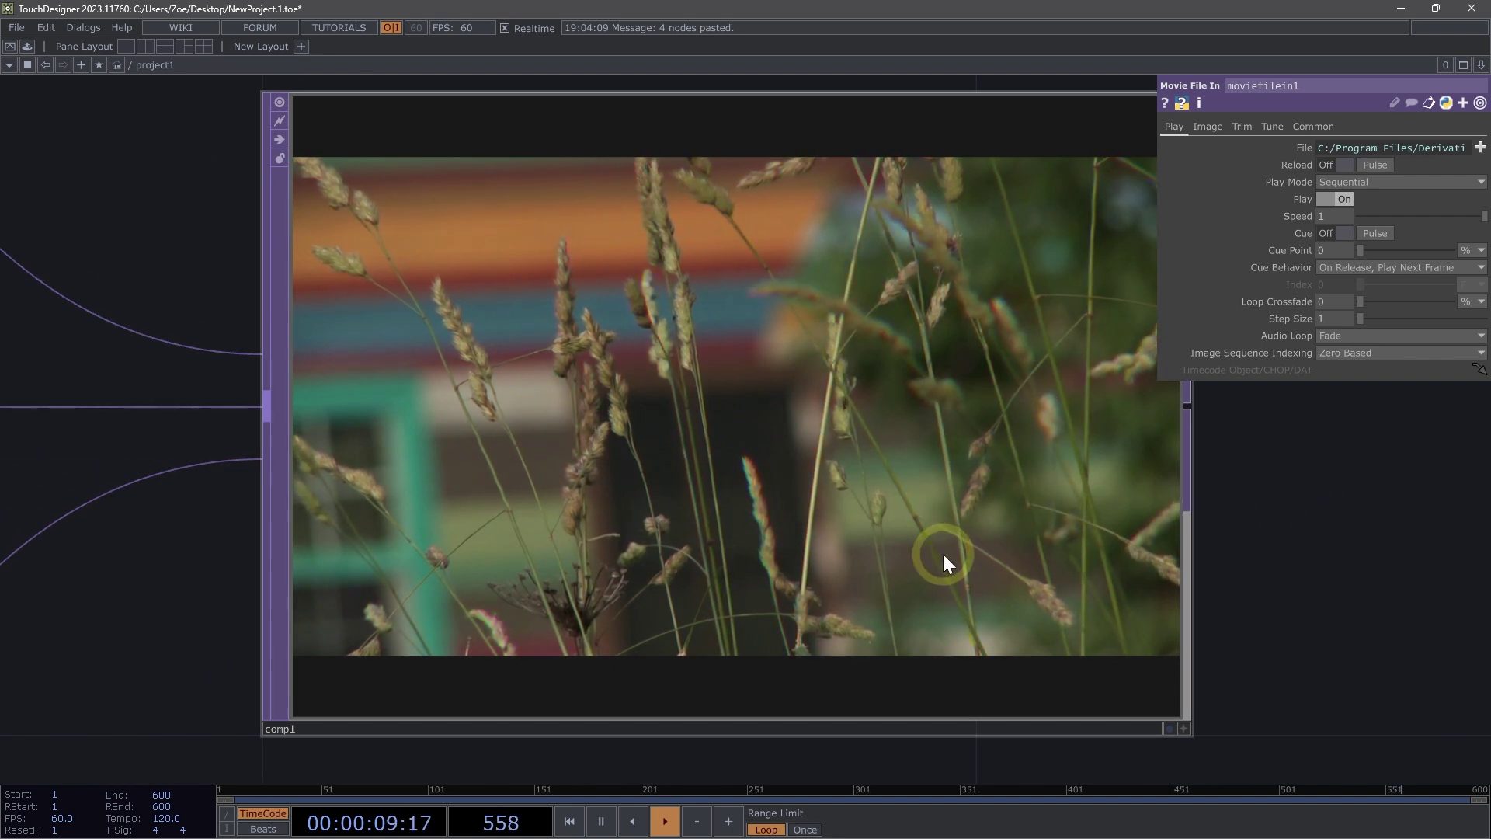
{"action": "scroll", "coordinate": [775, 532], "scroll_direction": "up", "scroll_amount": 3}
{"action": "scroll", "coordinate": [683, 476], "scroll_direction": "down", "scroll_amount": 5}
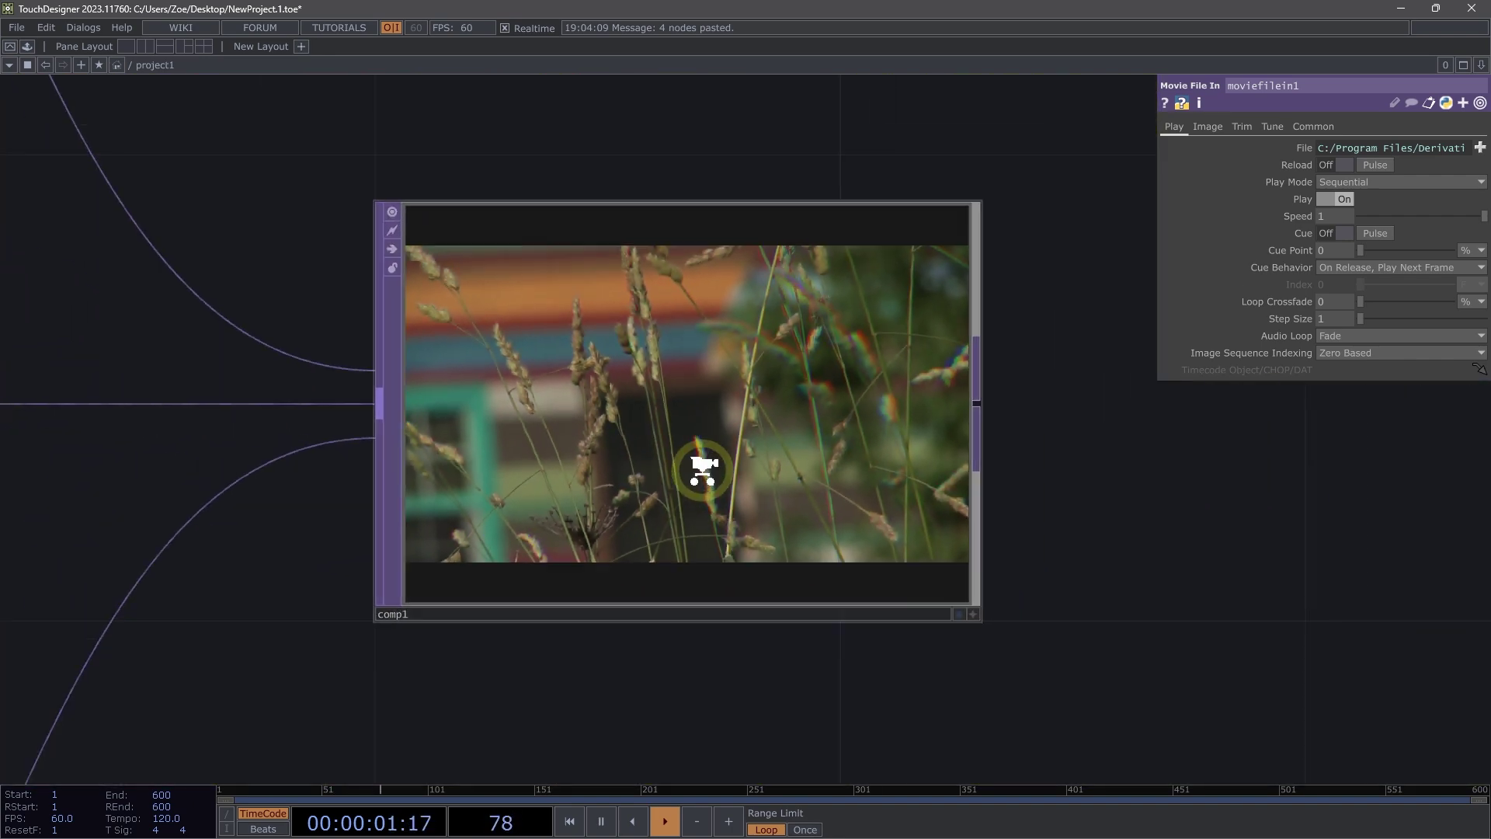
{"action": "scroll", "coordinate": [703, 468], "scroll_direction": "down", "scroll_amount": 5}
{"action": "scroll", "coordinate": [800, 511], "scroll_direction": "up", "scroll_amount": 5}
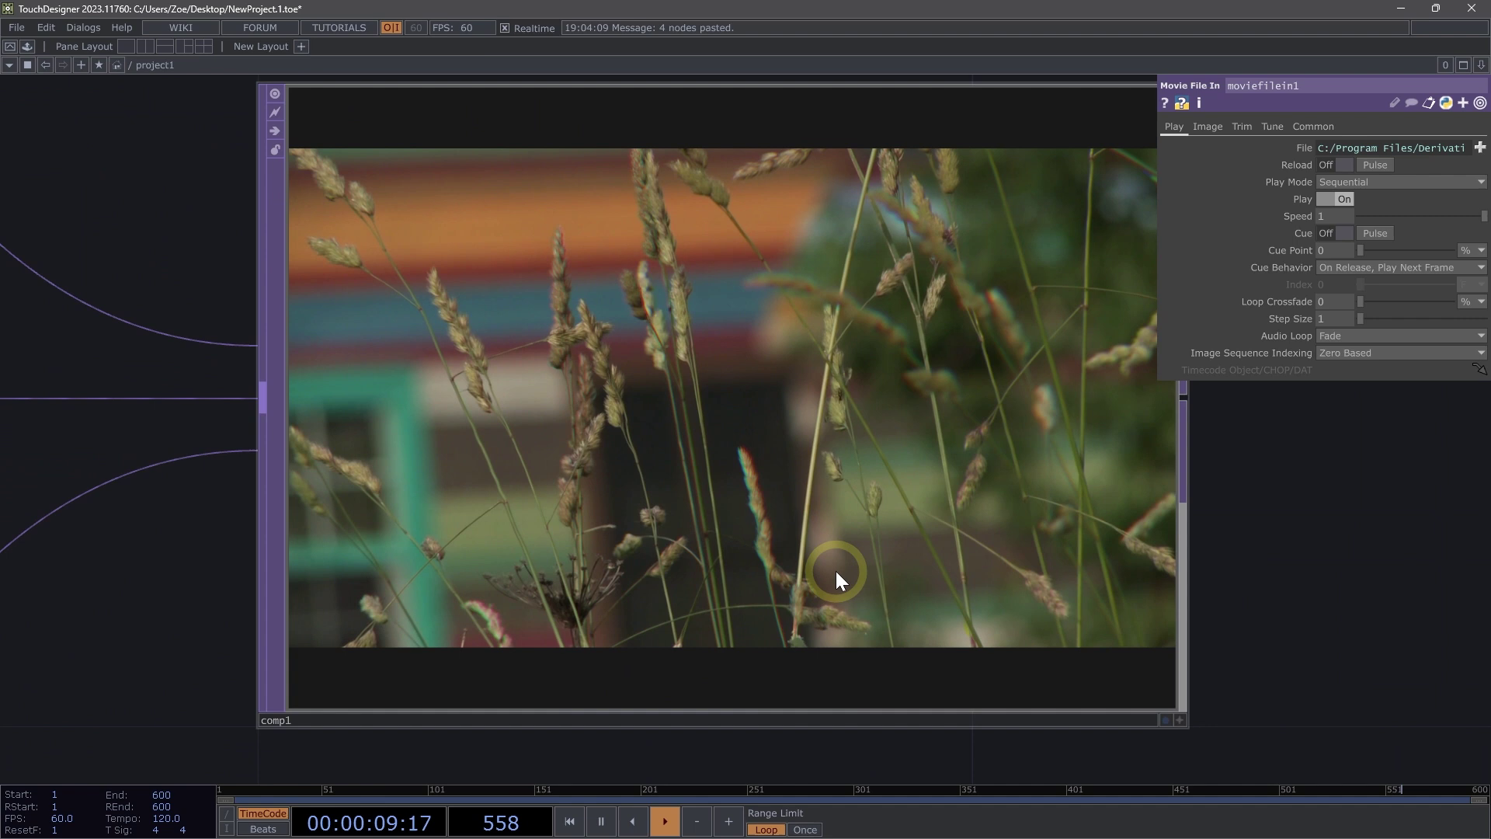
{"action": "scroll", "coordinate": [837, 488], "scroll_direction": "down", "scroll_amount": 5}
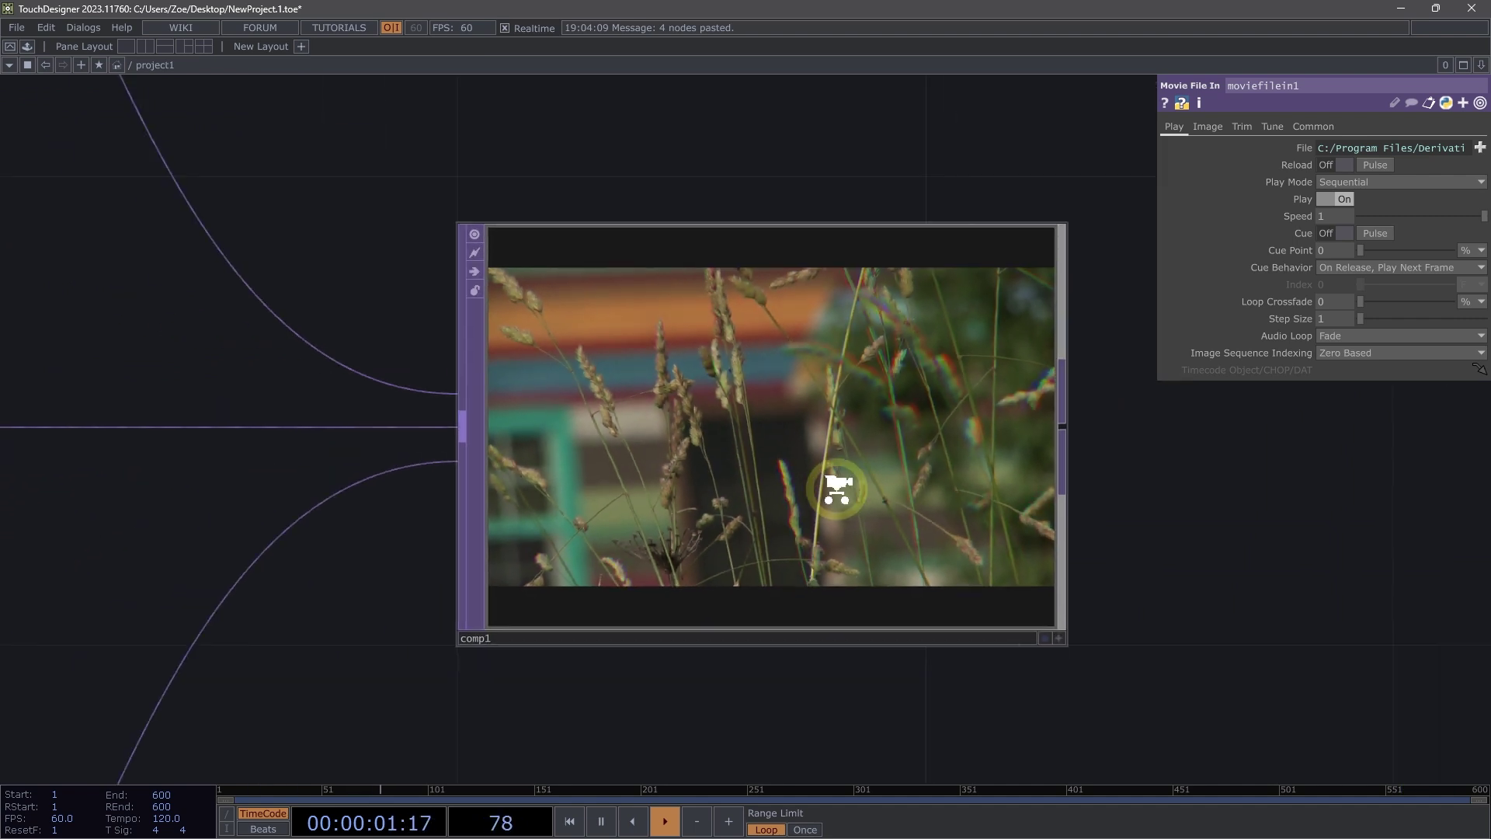
{"action": "scroll", "coordinate": [836, 487], "scroll_direction": "down", "scroll_amount": 2}
{"action": "scroll", "coordinate": [832, 483], "scroll_direction": "up", "scroll_amount": 6}
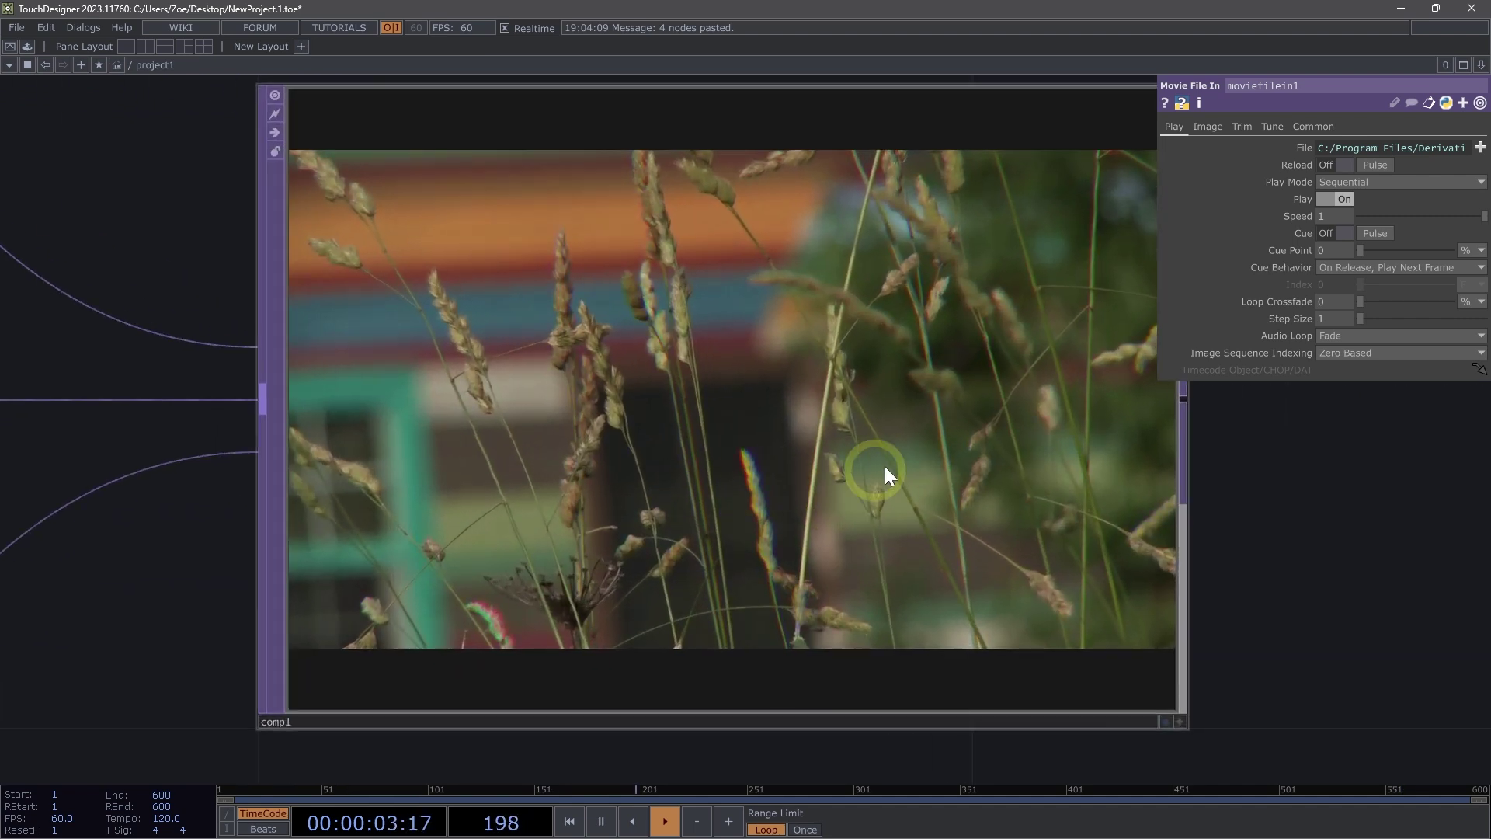
{"action": "scroll", "coordinate": [707, 388], "scroll_direction": "down", "scroll_amount": 1}
{"action": "scroll", "coordinate": [708, 388], "scroll_direction": "down", "scroll_amount": 4}
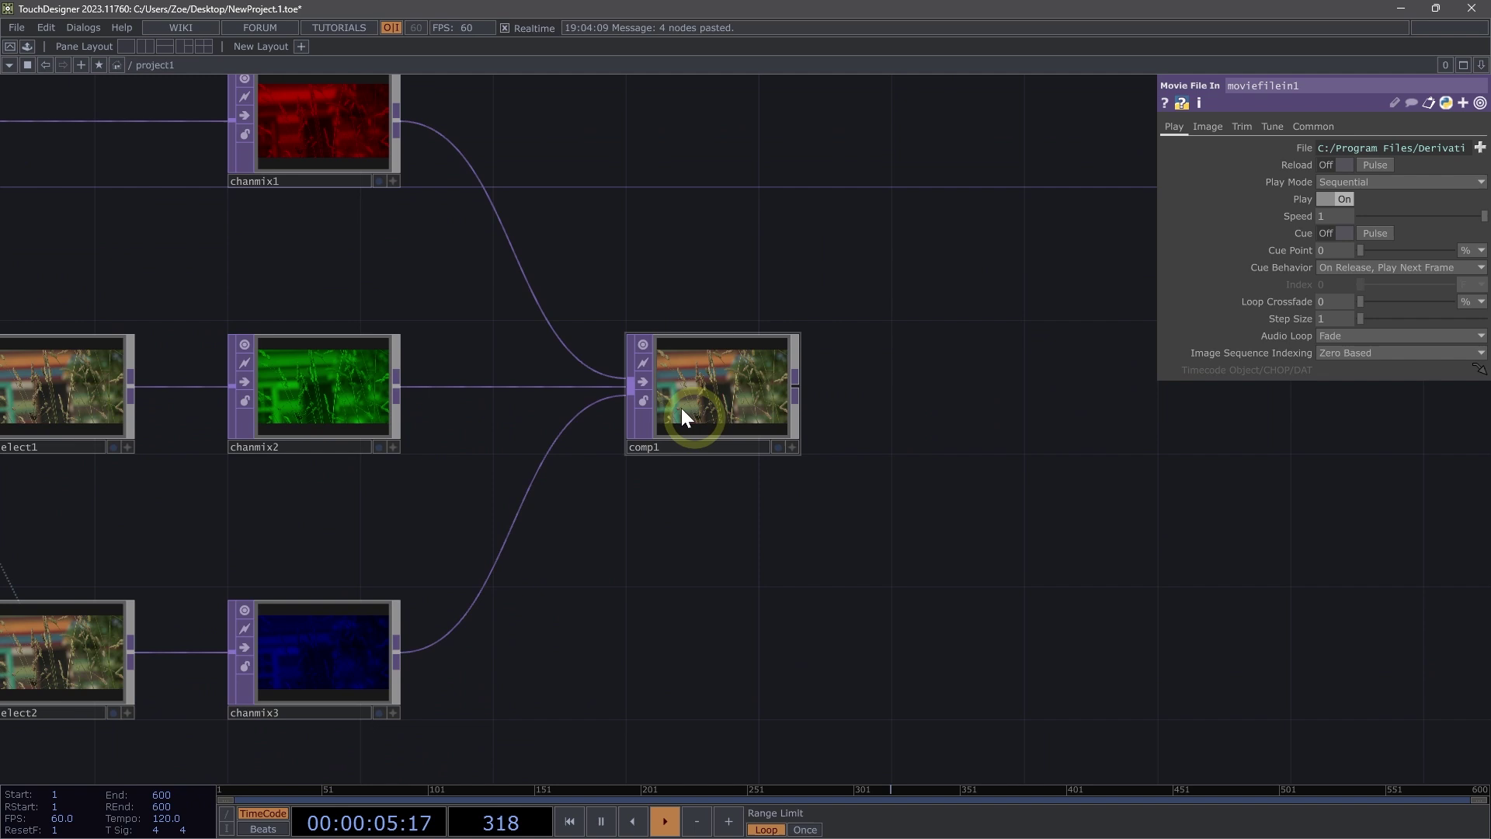
Look over the whole Channel Mix network together with the Reorder network below it
{"action": "scroll", "coordinate": [498, 443], "scroll_direction": "down", "scroll_amount": 3}
{"action": "left_click_drag", "start_coordinate": [423, 492], "coordinate": [652, 508]}
{"action": "scroll", "coordinate": [590, 482], "scroll_direction": "down", "scroll_amount": 3}
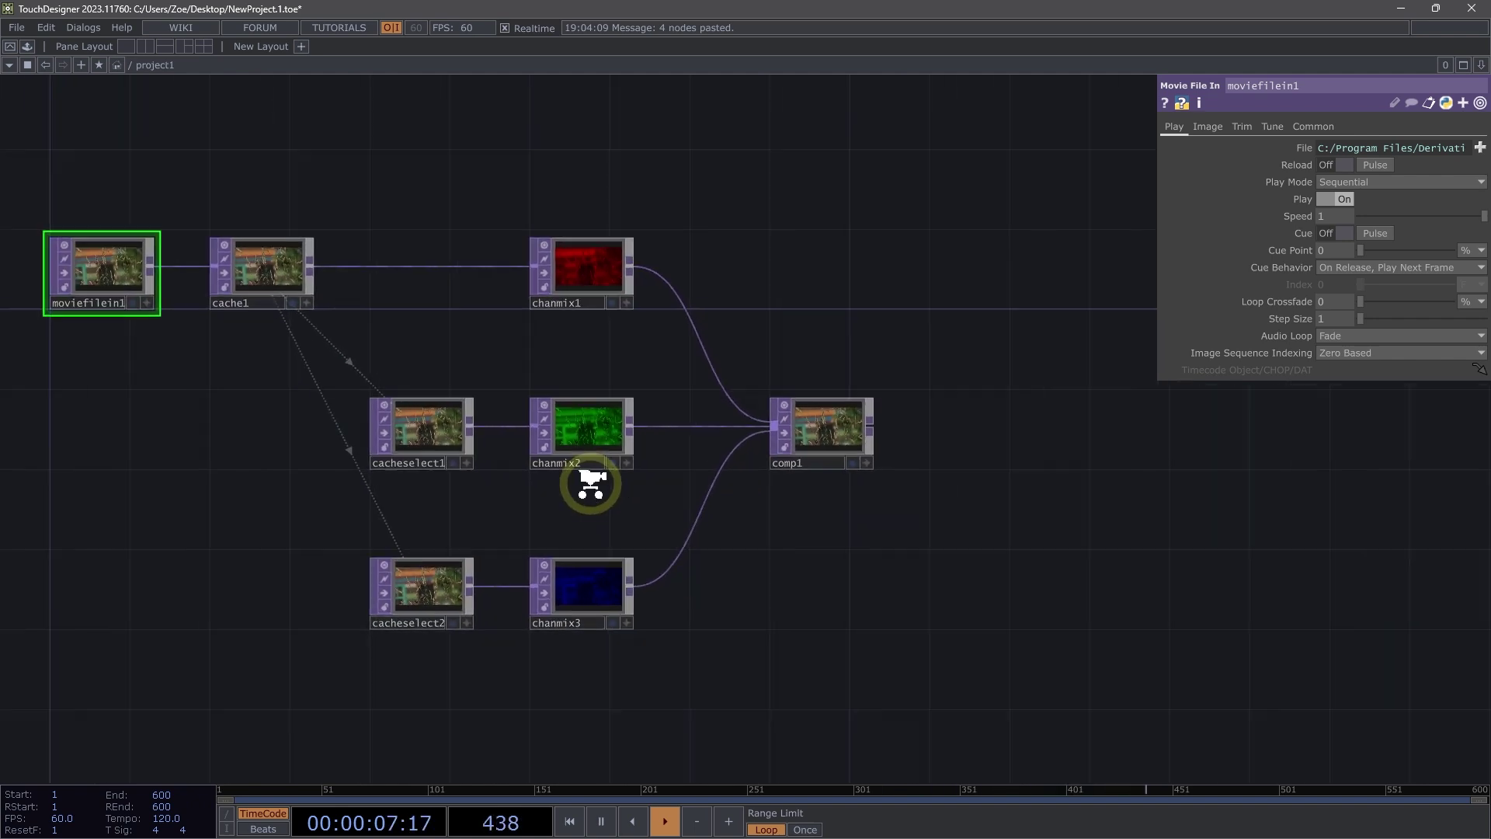
{"action": "scroll", "coordinate": [432, 605], "scroll_direction": "down", "scroll_amount": 2}
{"action": "left_click_drag", "start_coordinate": [337, 568], "coordinate": [338, 399]}
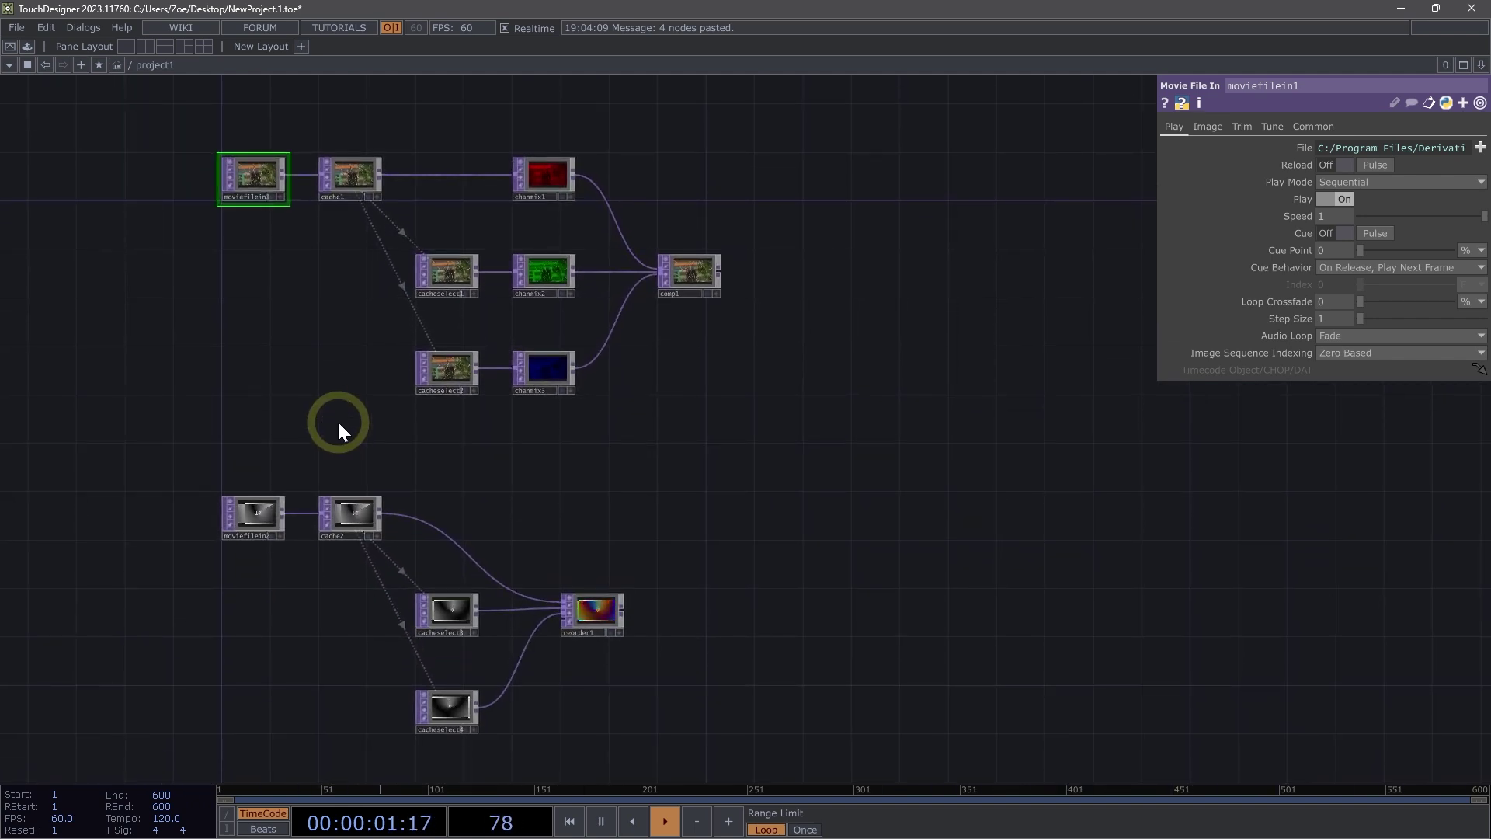